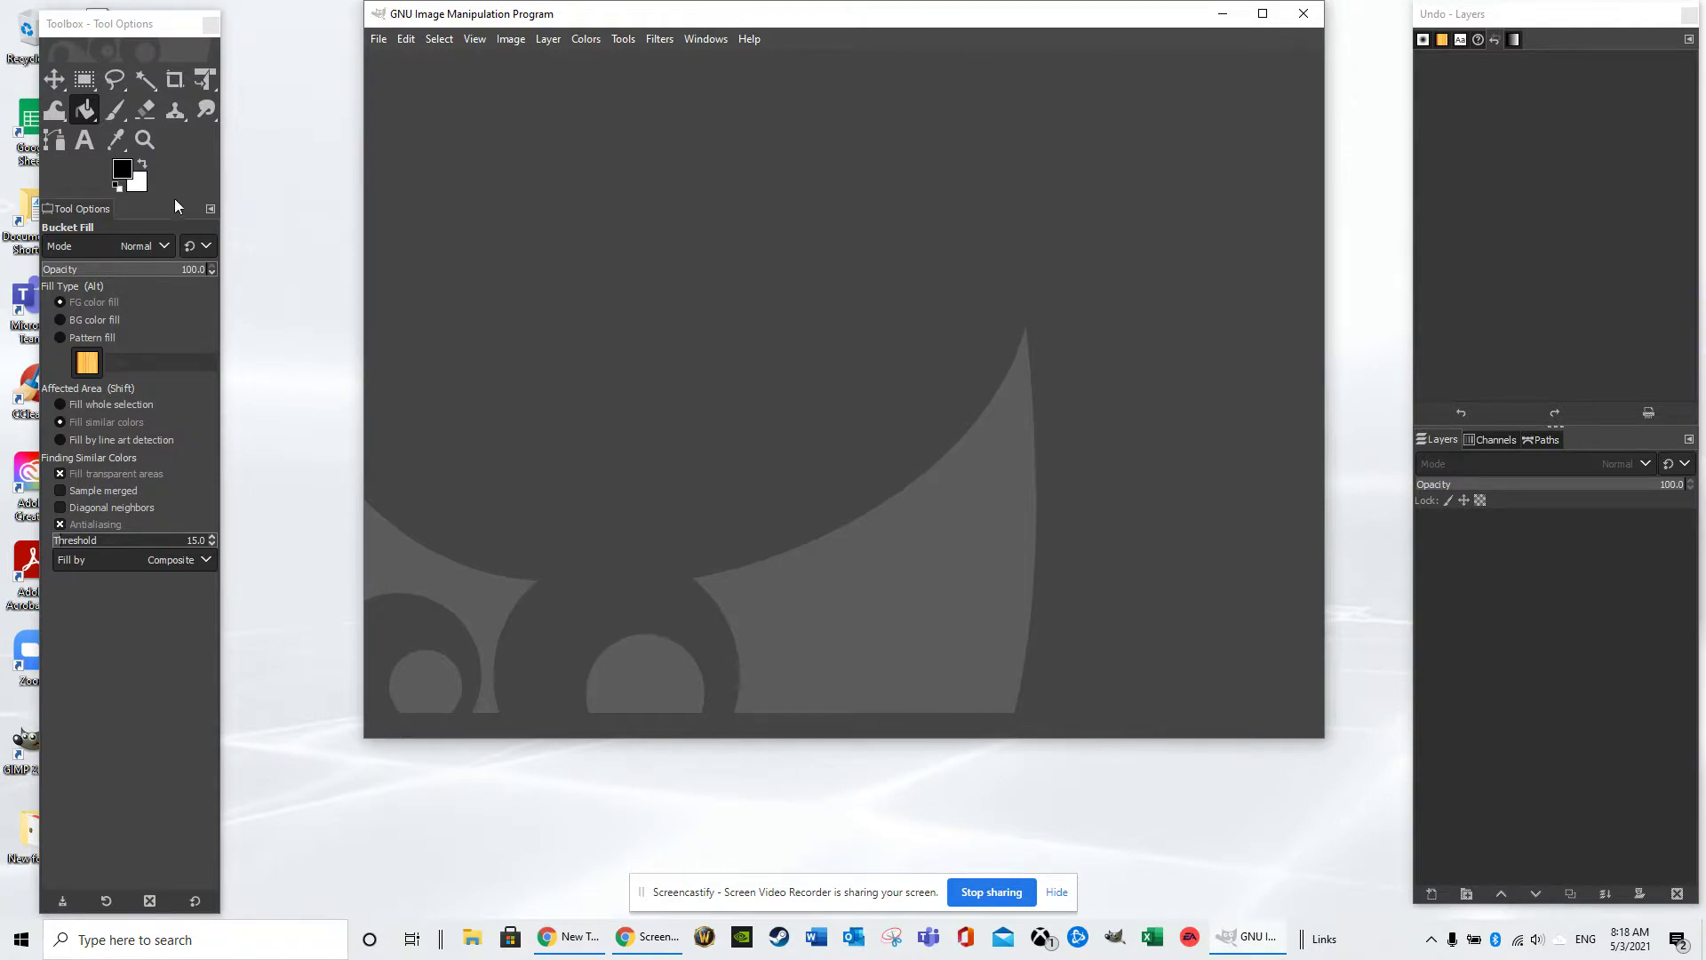
# - Widen the toolbox window and move it into the upper-left corner of the desktop
pyautogui.moveTo(221, 305); pyautogui.dragTo(316, 307)
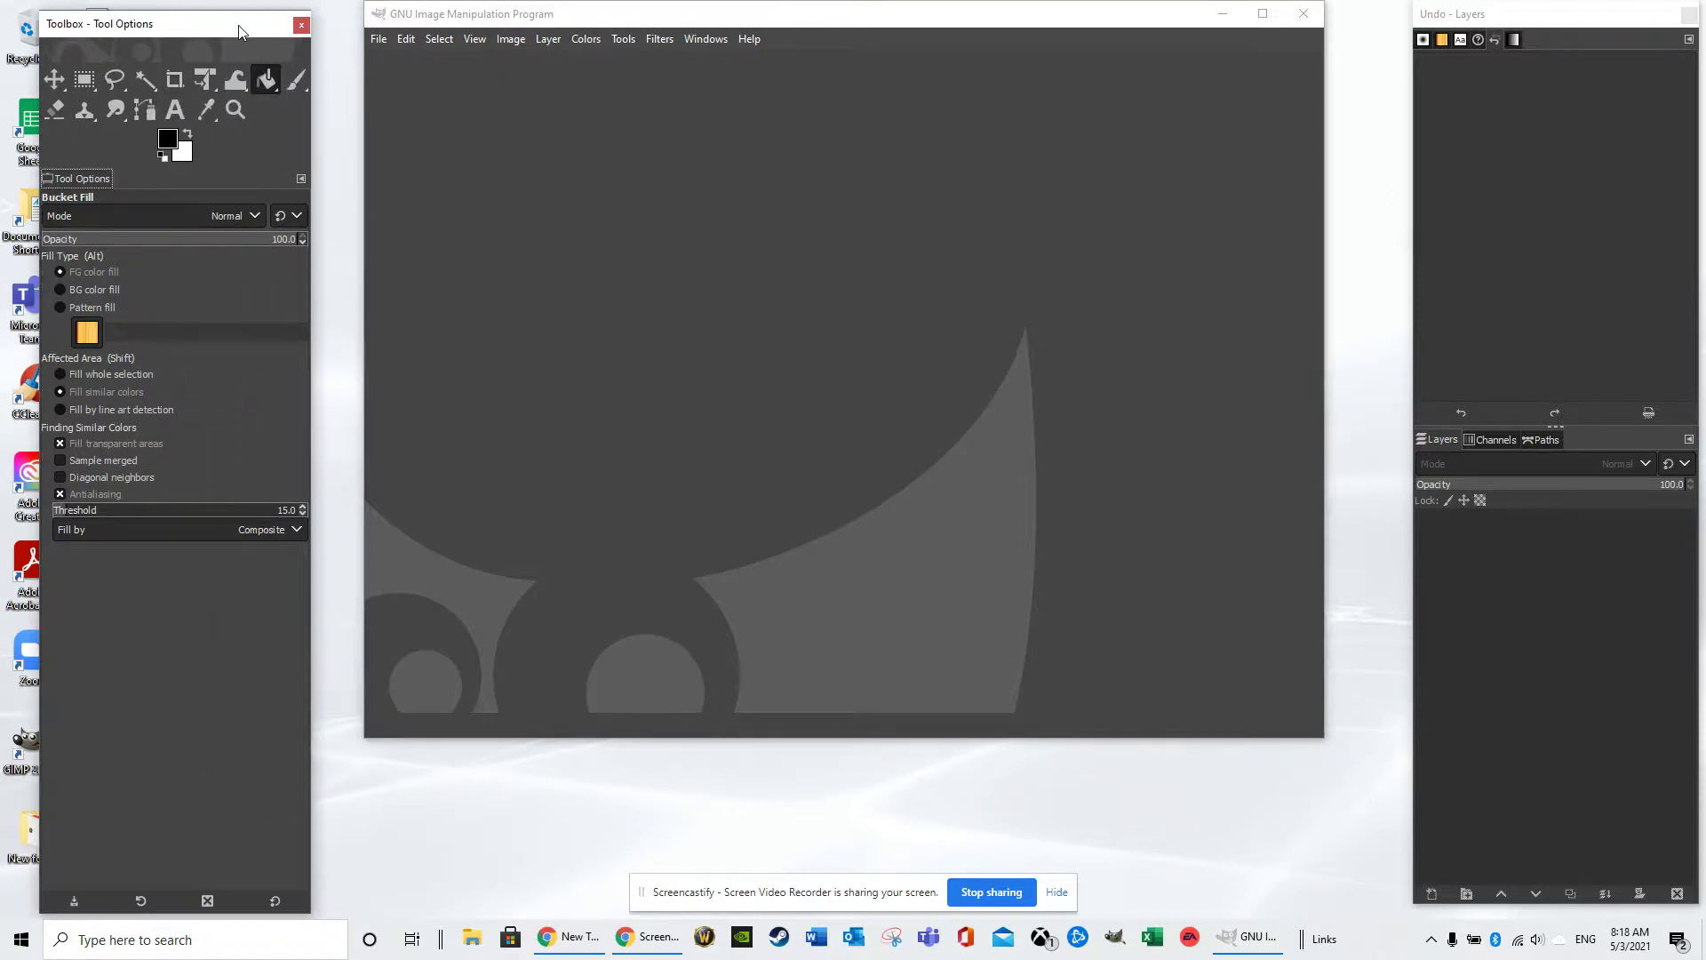
pyautogui.moveTo(237, 37); pyautogui.dragTo(205, 33)
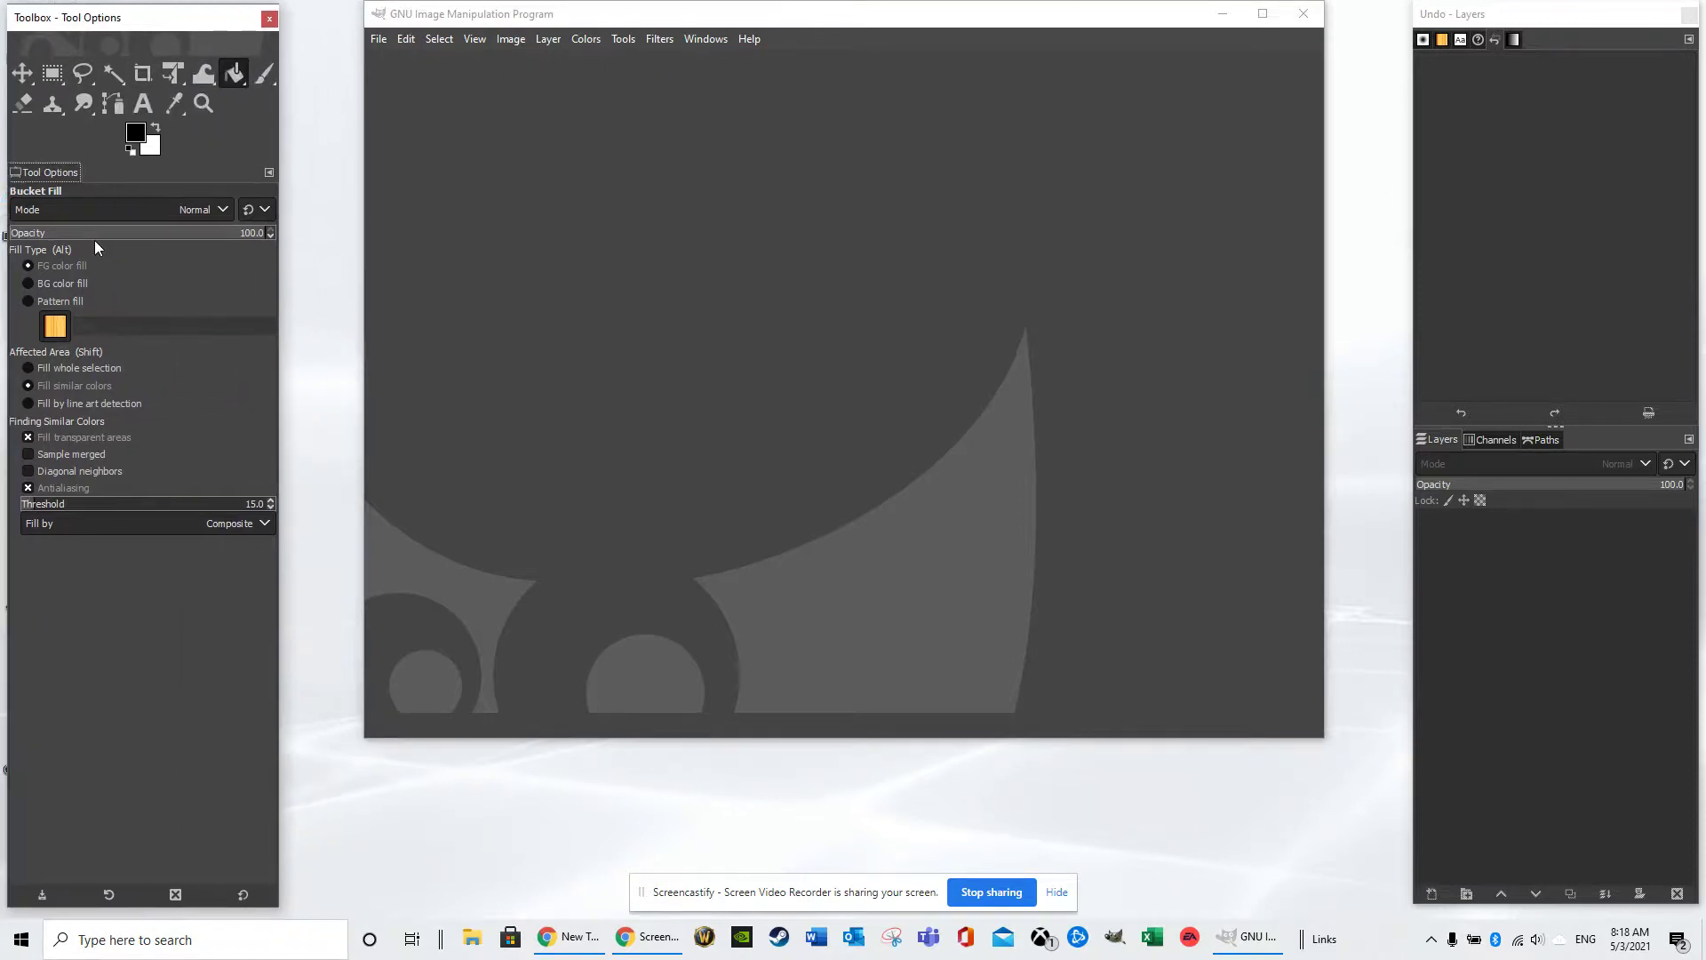
# - Review the options of the Rectangle Select, Free Select, Fuzzy Select, Crop and Unified Transform tools
pyautogui.click(51, 76)
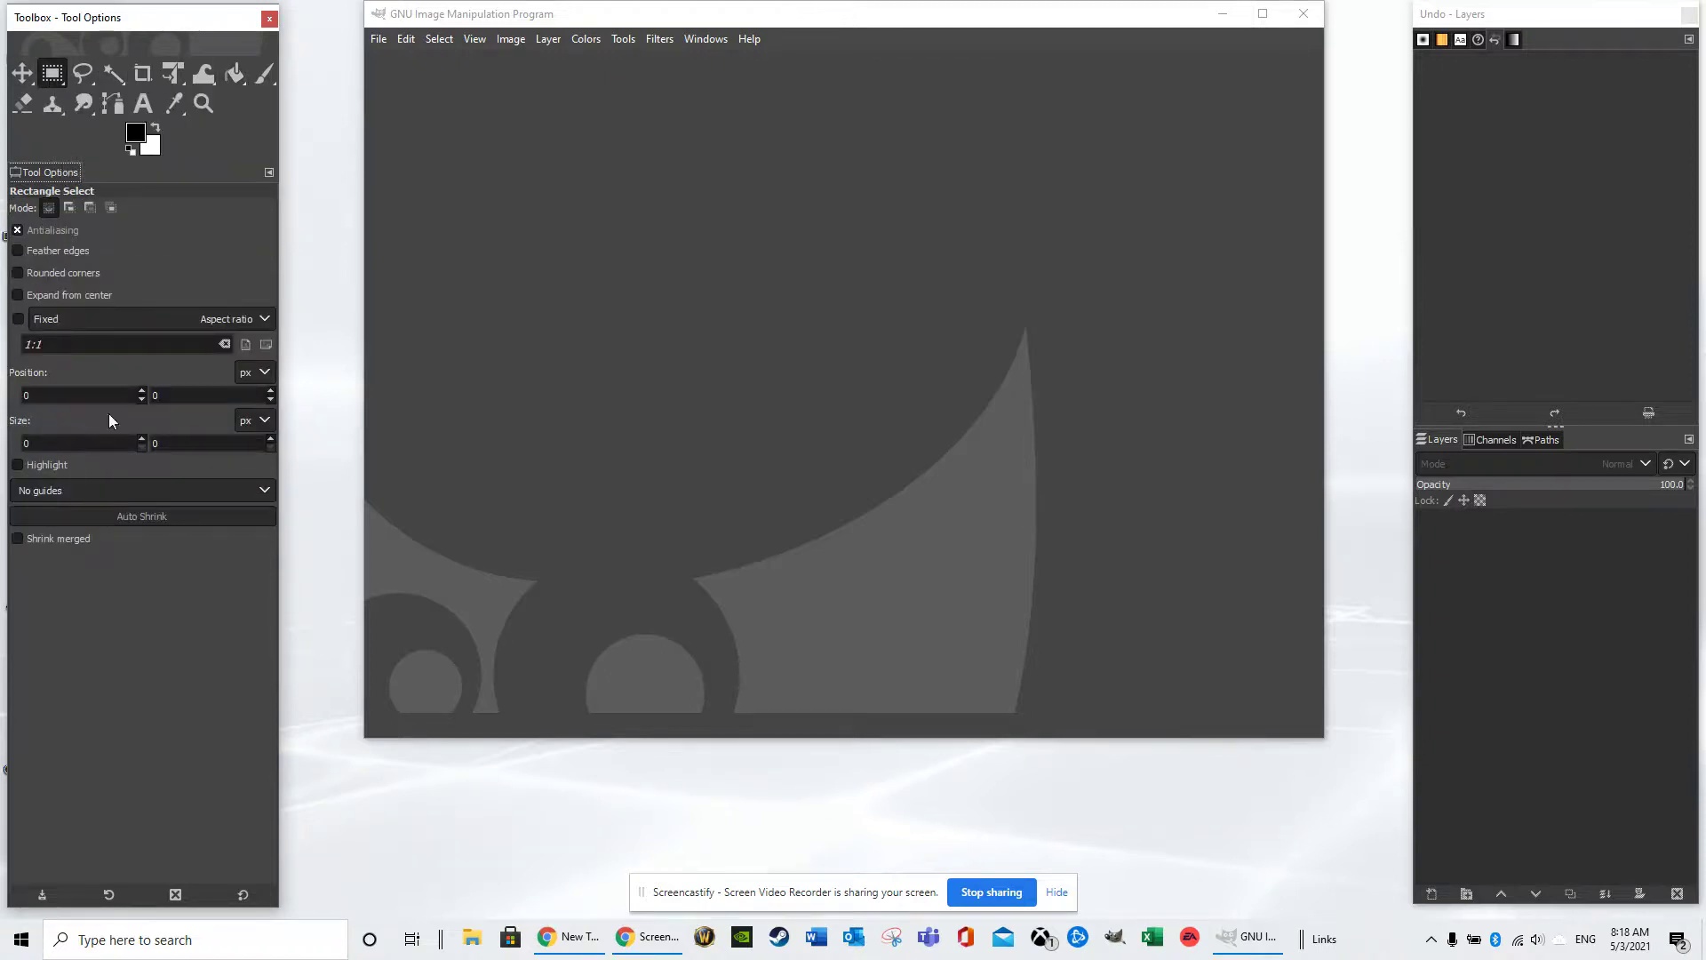
pyautogui.click(84, 73)
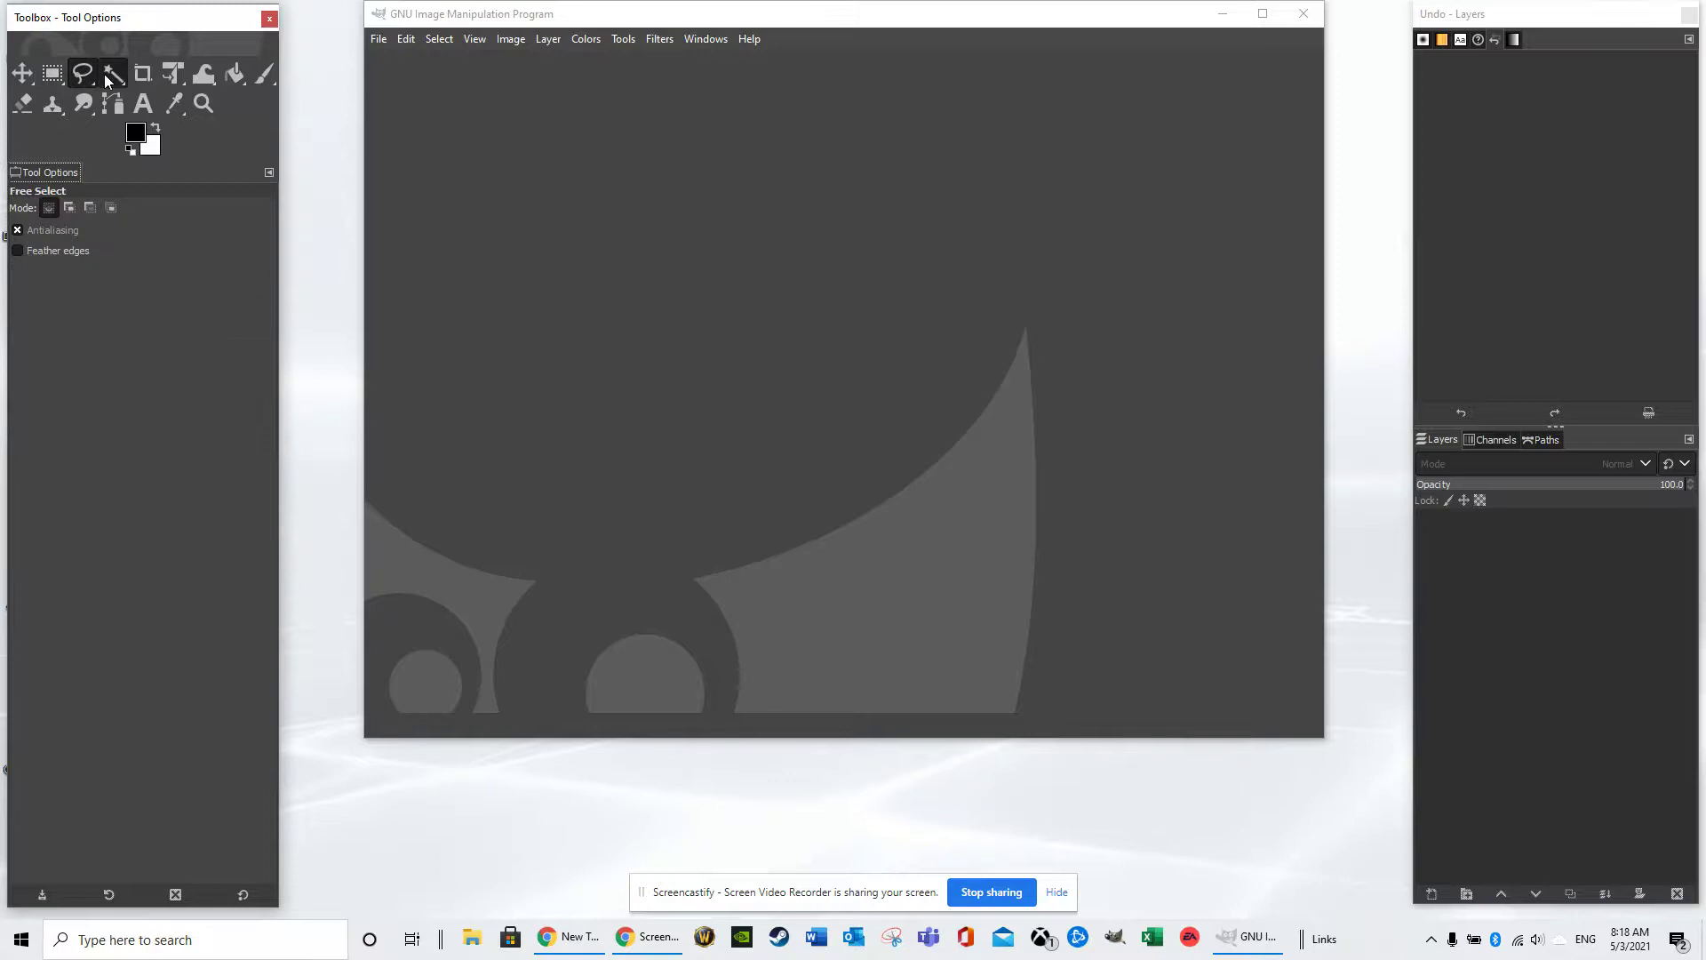
pyautogui.click(113, 74)
pyautogui.click(139, 76)
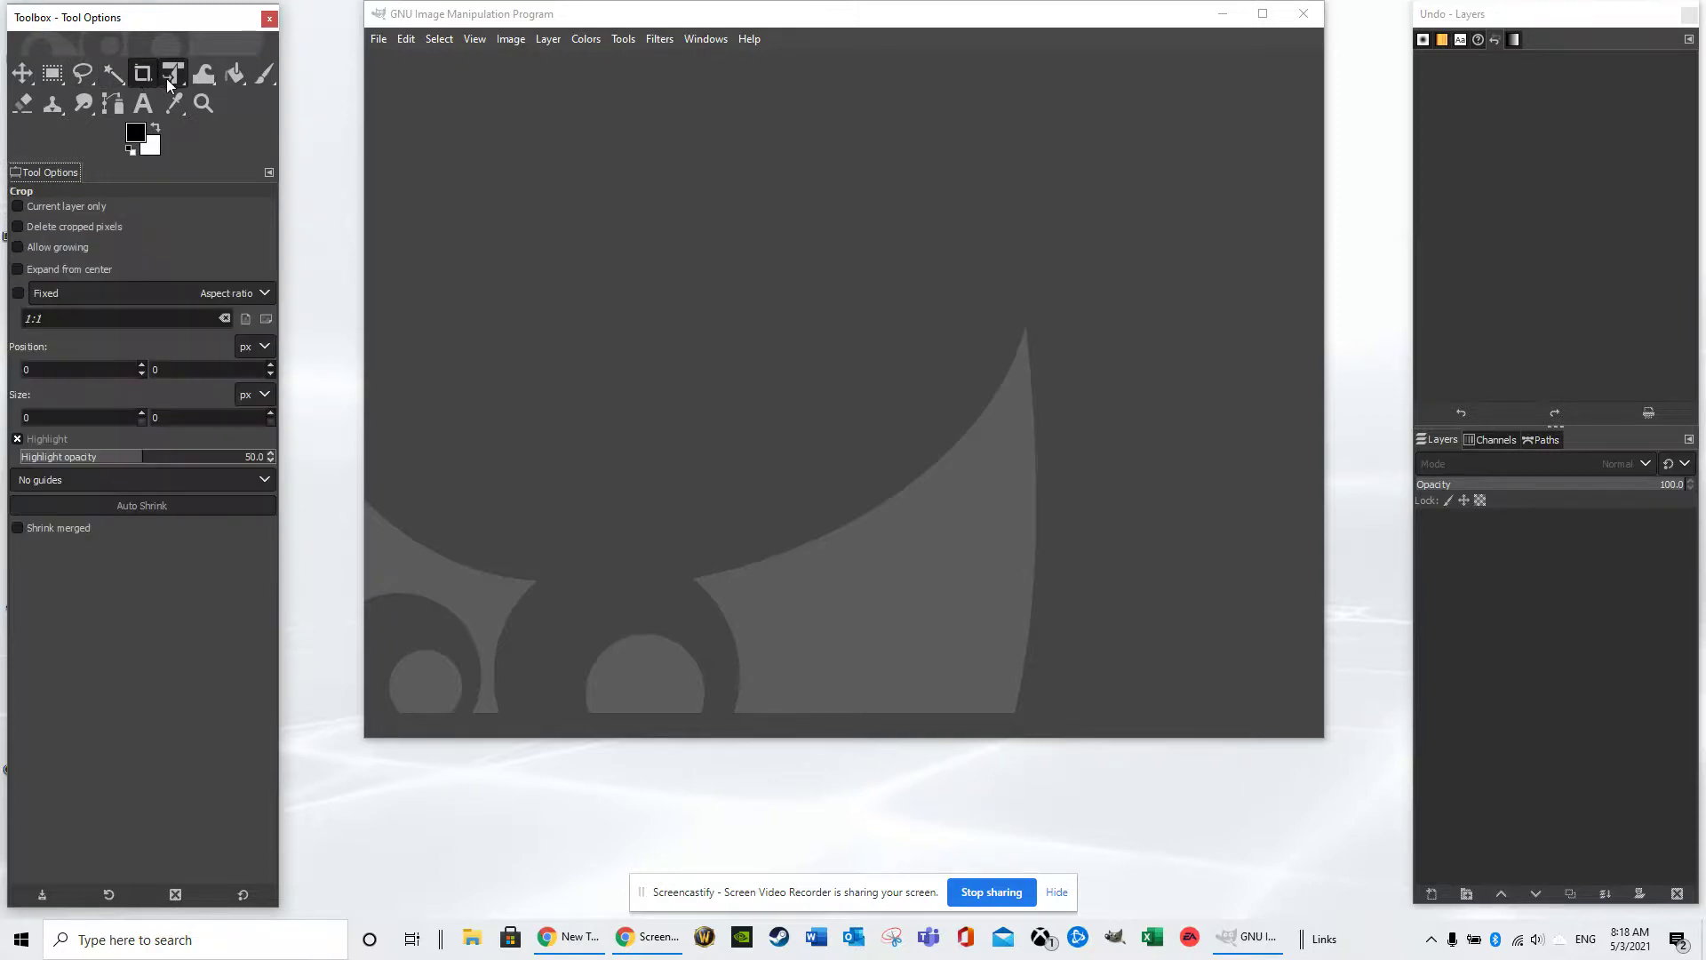
pyautogui.click(168, 78)
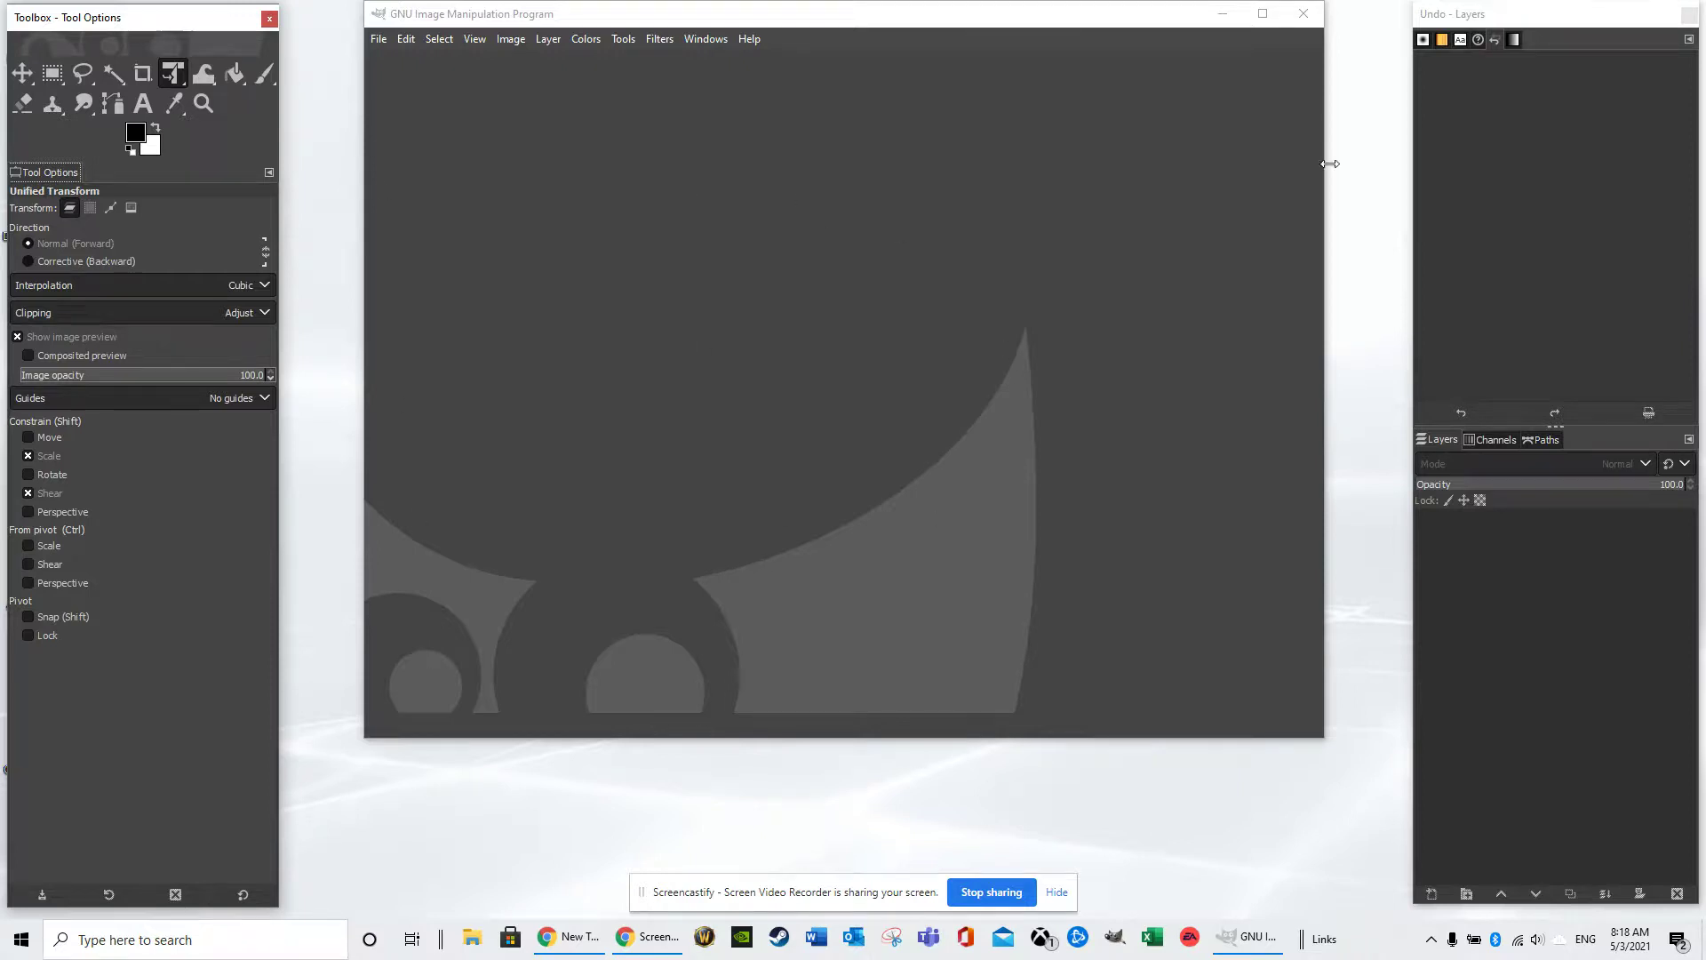
# - Move the image window slightly down the desktop and show the options of the Paths and Color Picker tools
pyautogui.moveTo(1044, 20); pyautogui.dragTo(1037, 51)
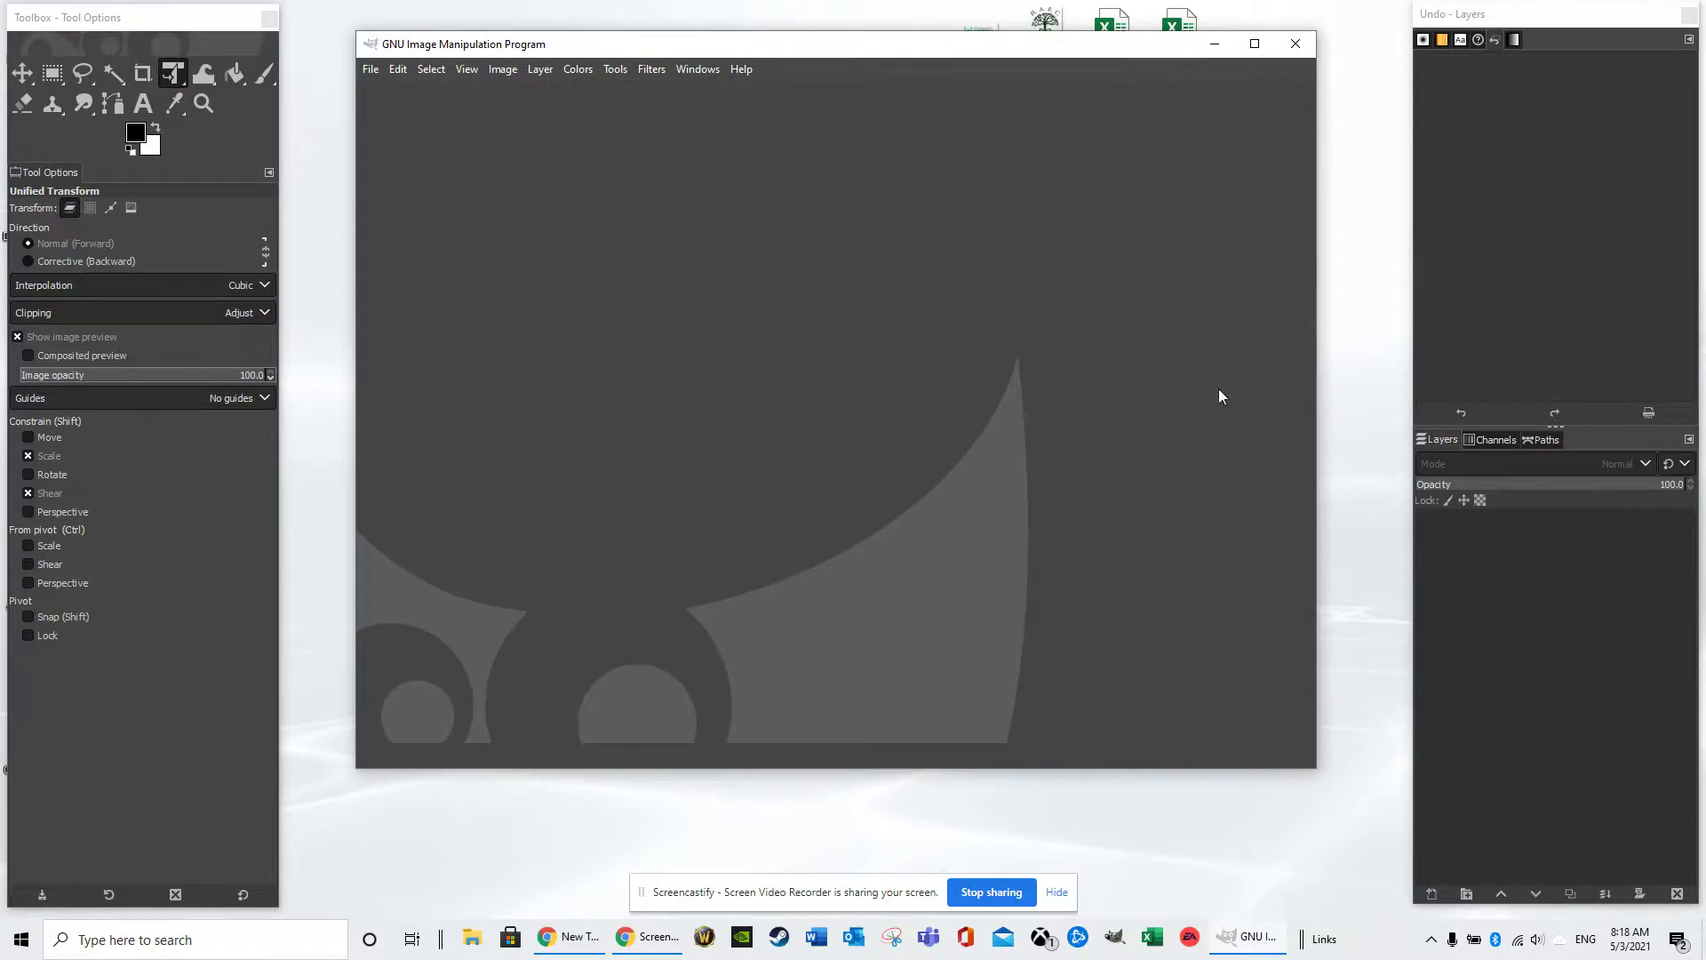
pyautogui.click(113, 103)
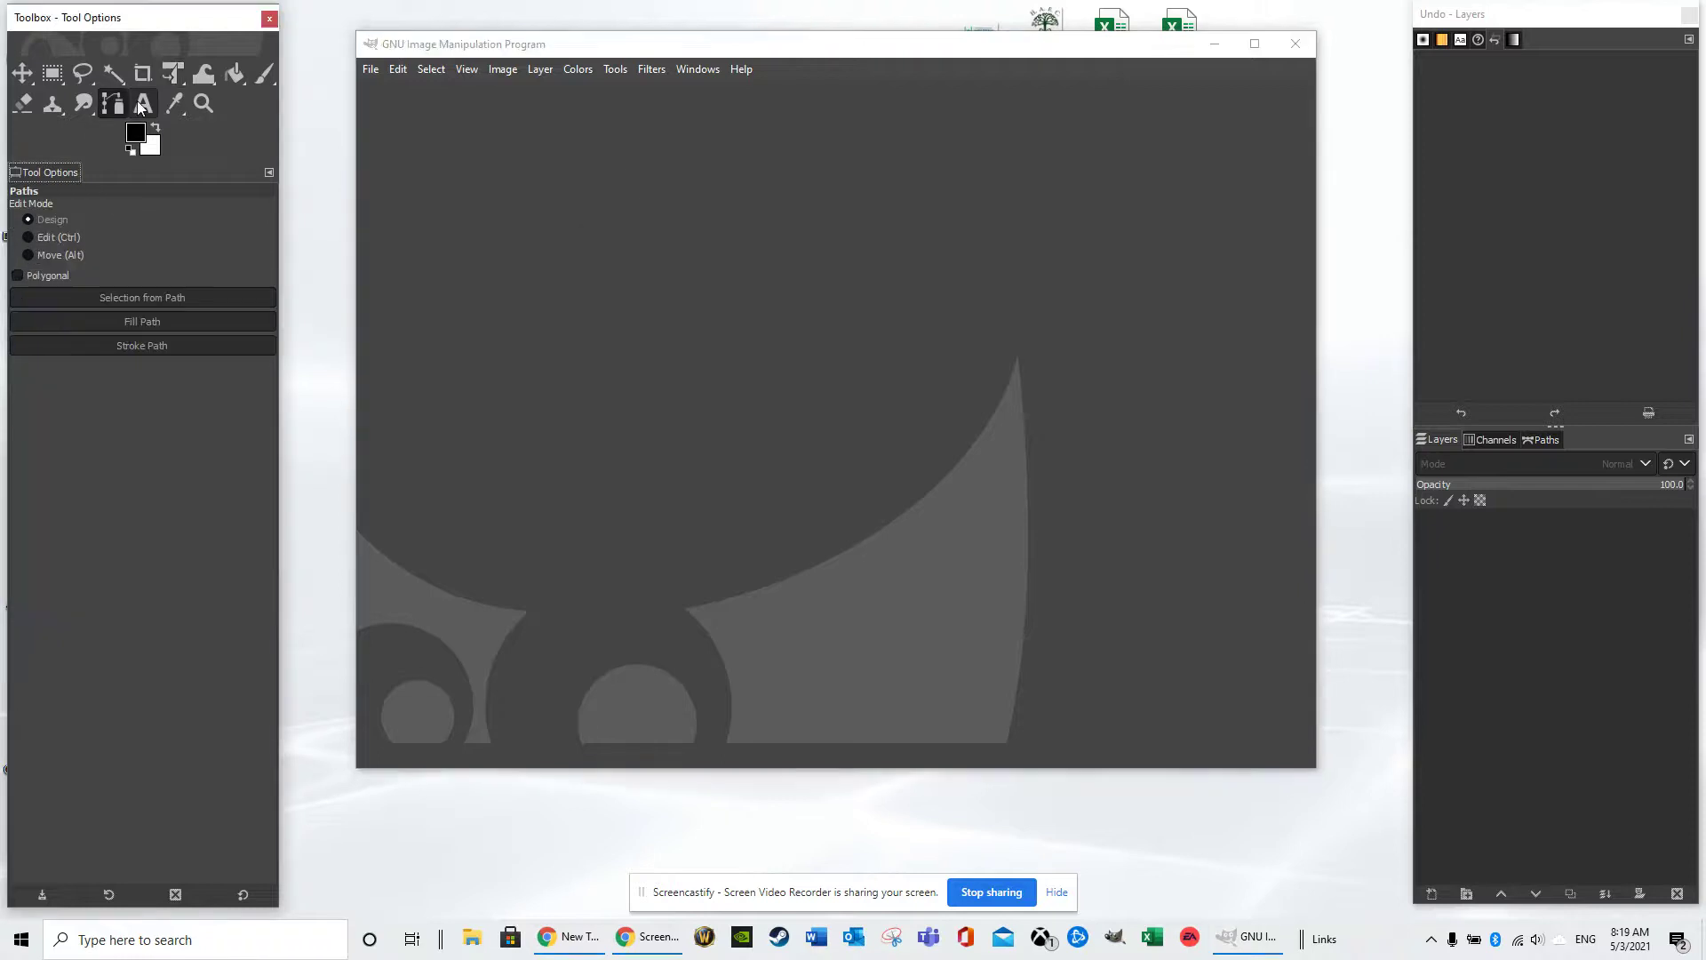
pyautogui.click(170, 107)
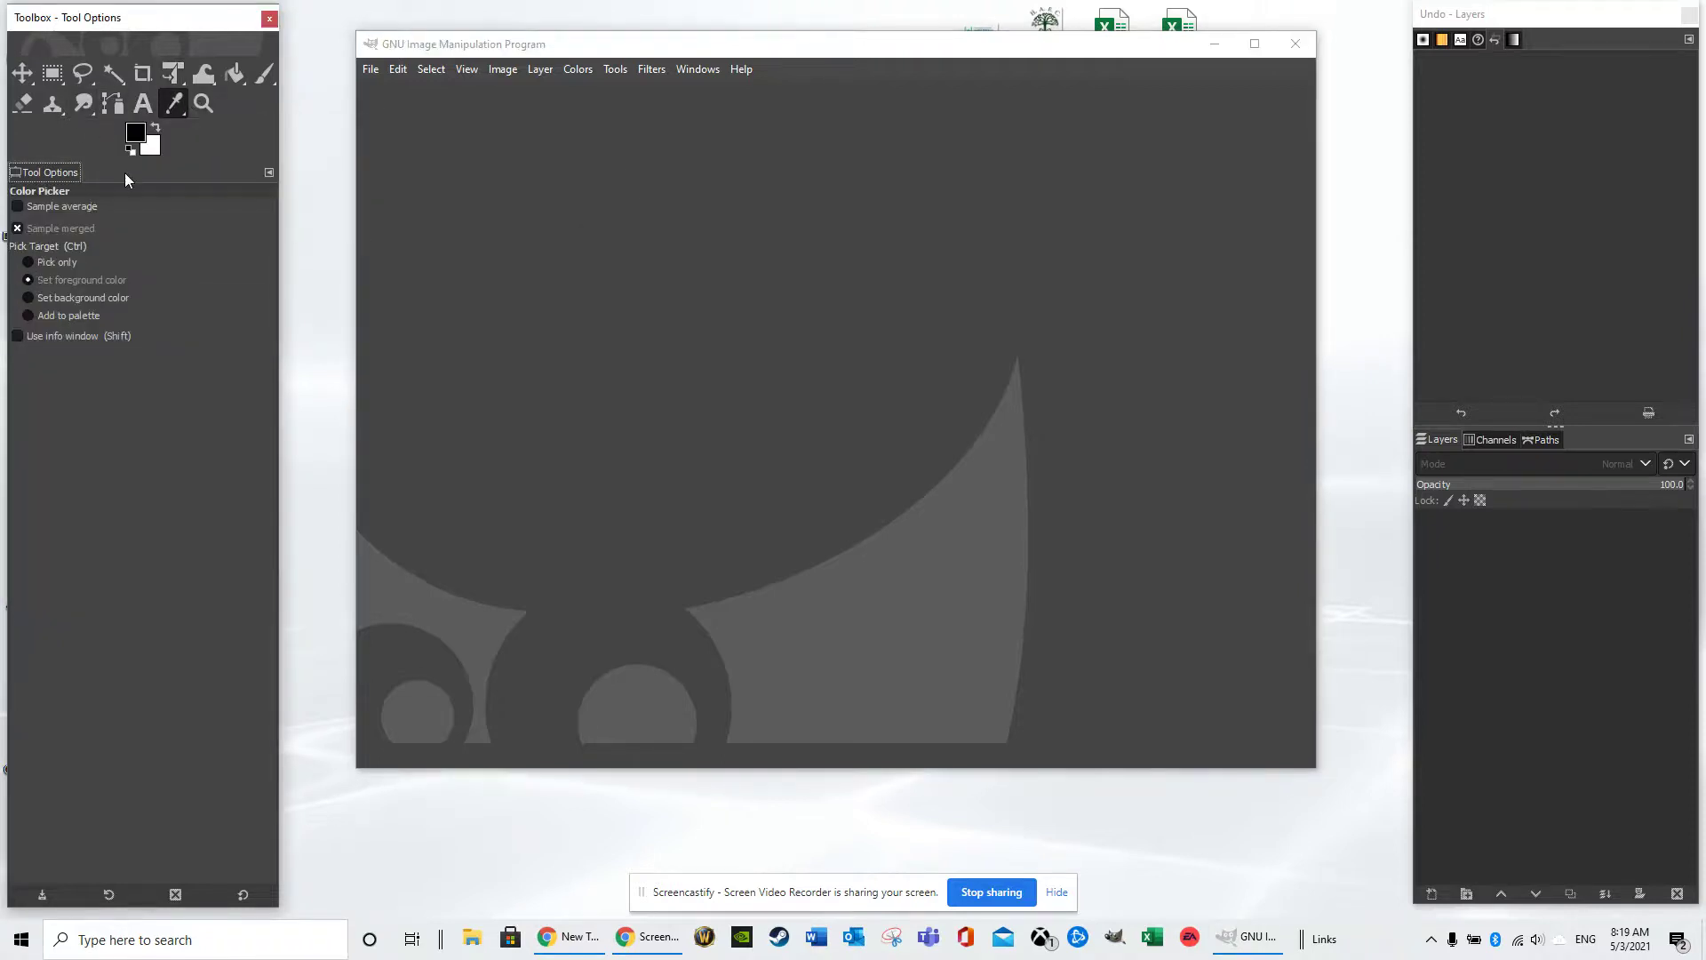
pyautogui.click(798, 236)
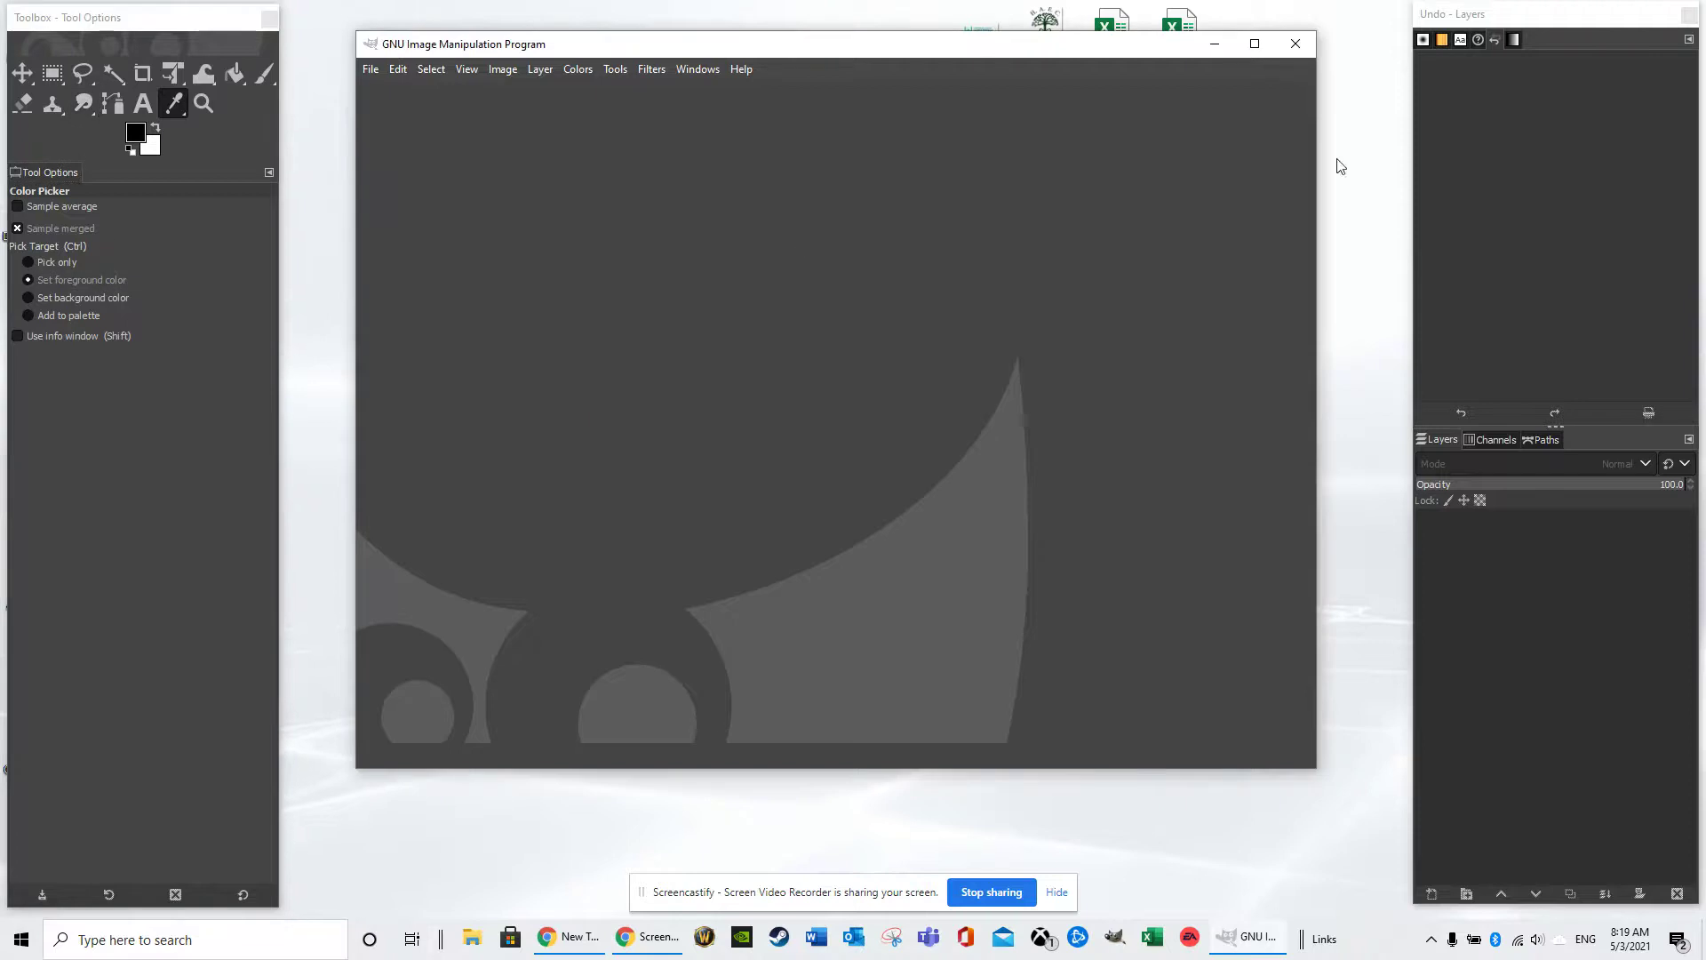
# - Look through the patterns, fonts, document history, undo history, gradients and brushes in the dock above the layers
pyautogui.moveTo(1611, 22)
pyautogui.mouseDown()
pyautogui.moveTo(1575, 34)
pyautogui.moveTo(1613, 35)
pyautogui.mouseUp()
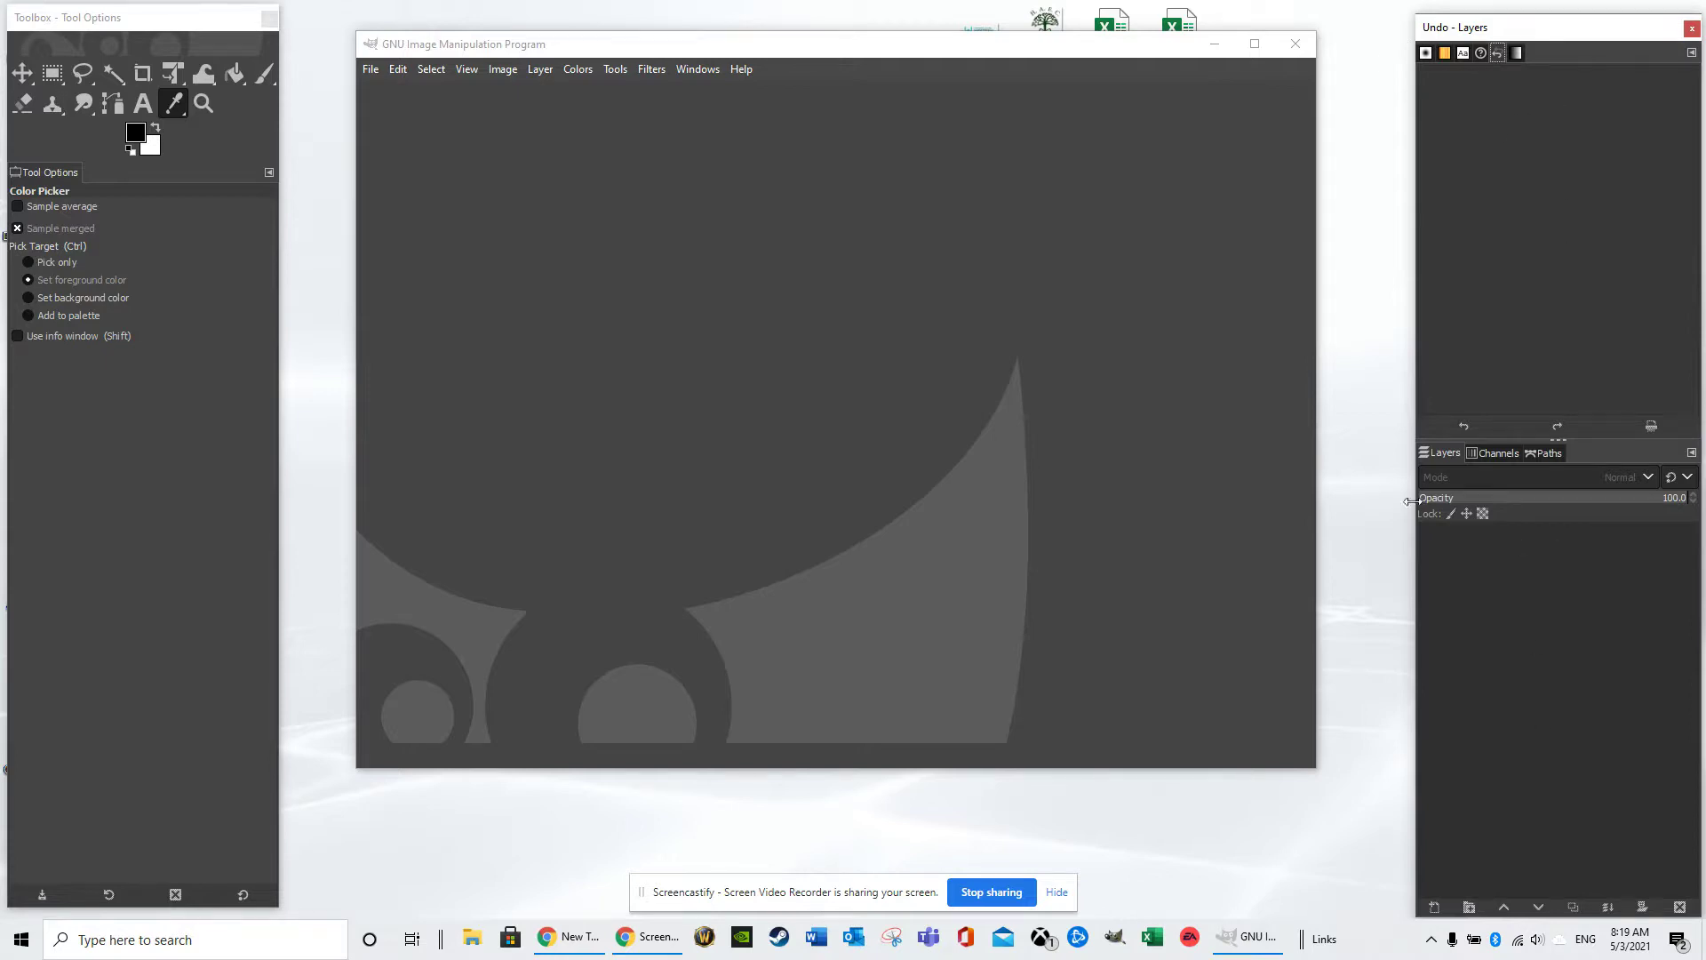
pyautogui.click(1431, 451)
pyautogui.click(1446, 56)
pyautogui.click(1463, 54)
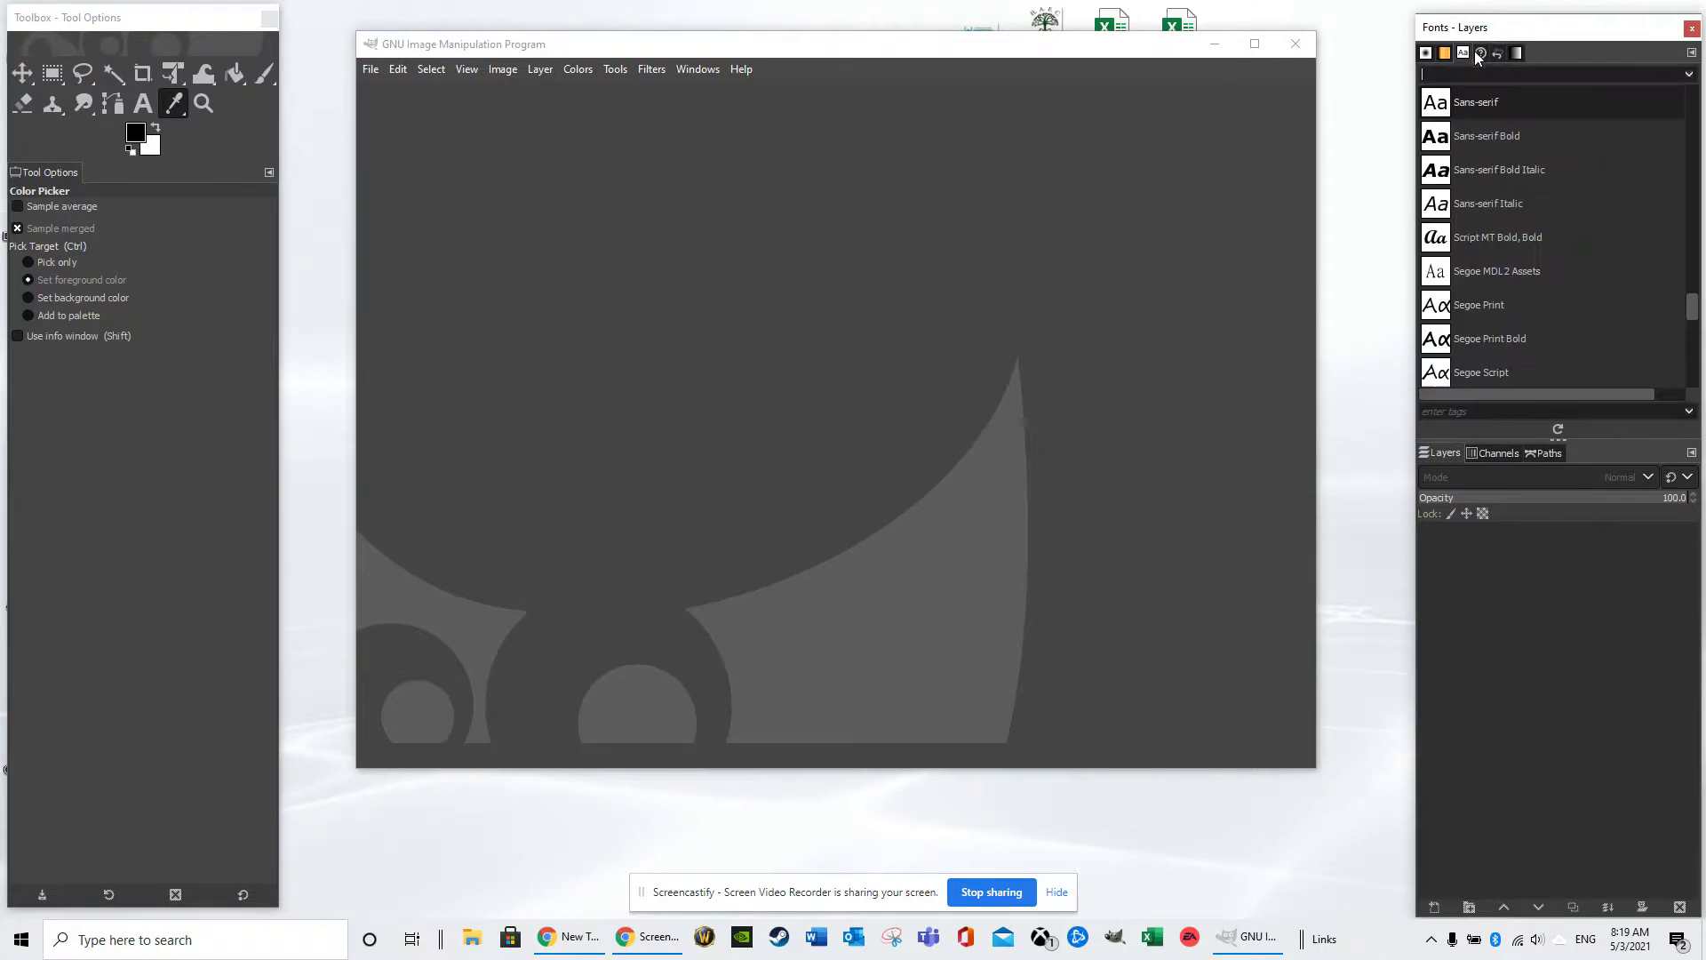
pyautogui.click(1481, 52)
pyautogui.click(1498, 52)
pyautogui.click(1516, 55)
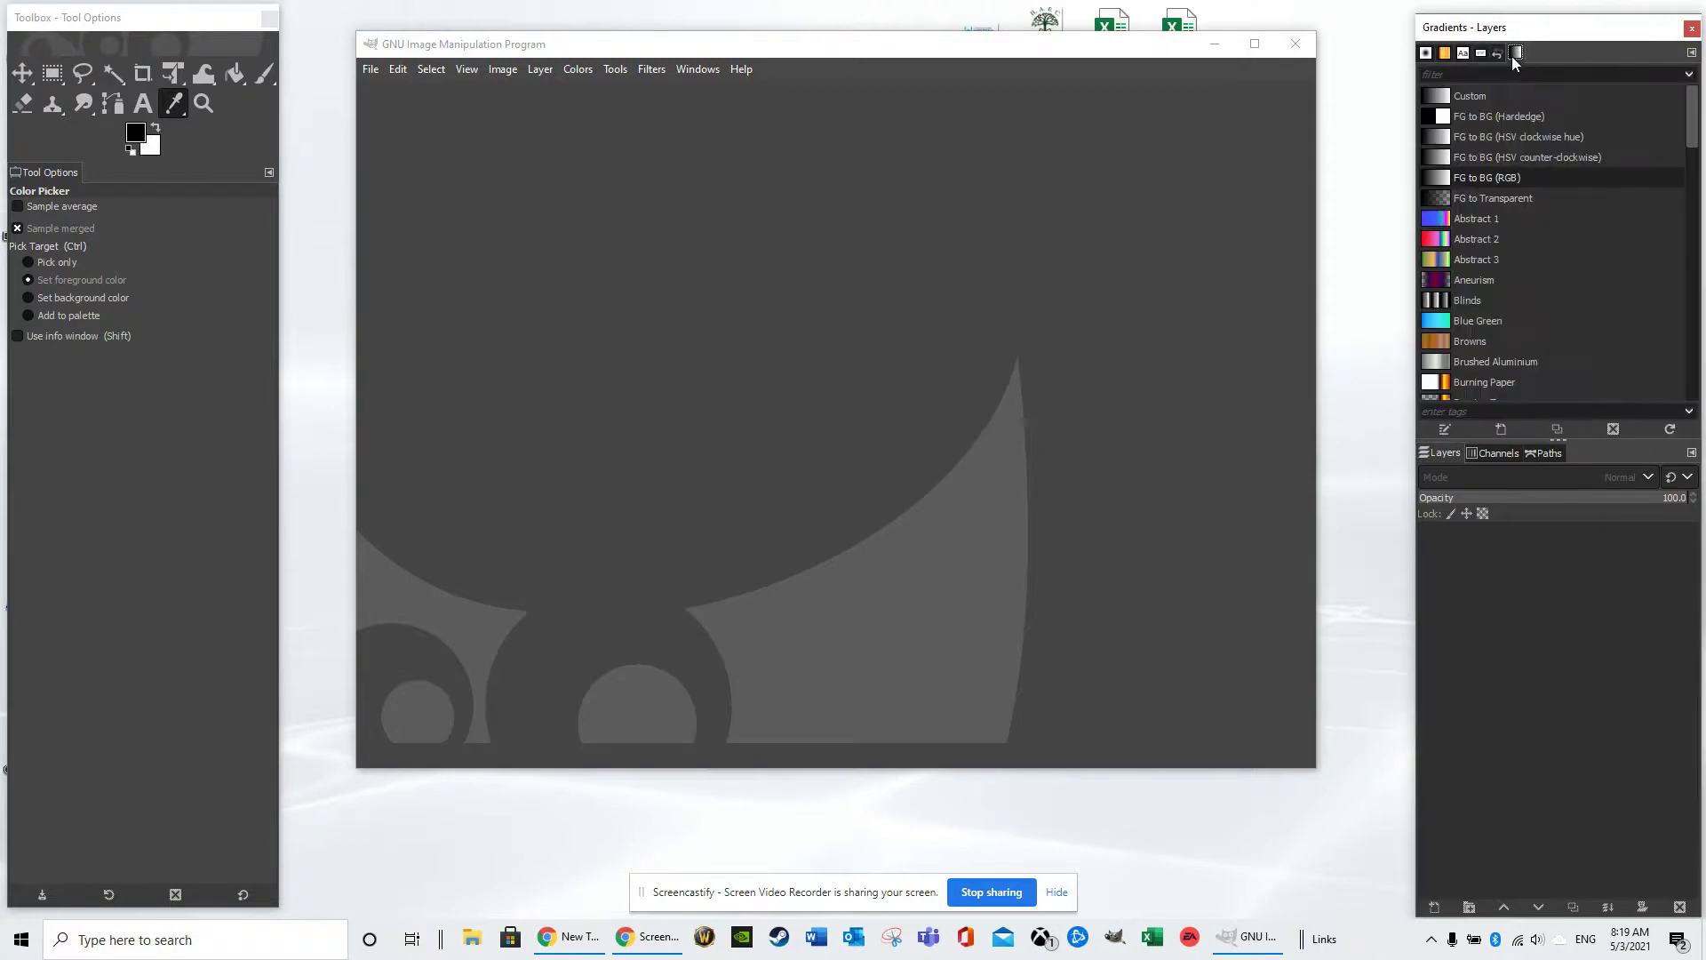
pyautogui.click(1427, 55)
pyautogui.click(1445, 56)
pyautogui.click(1464, 54)
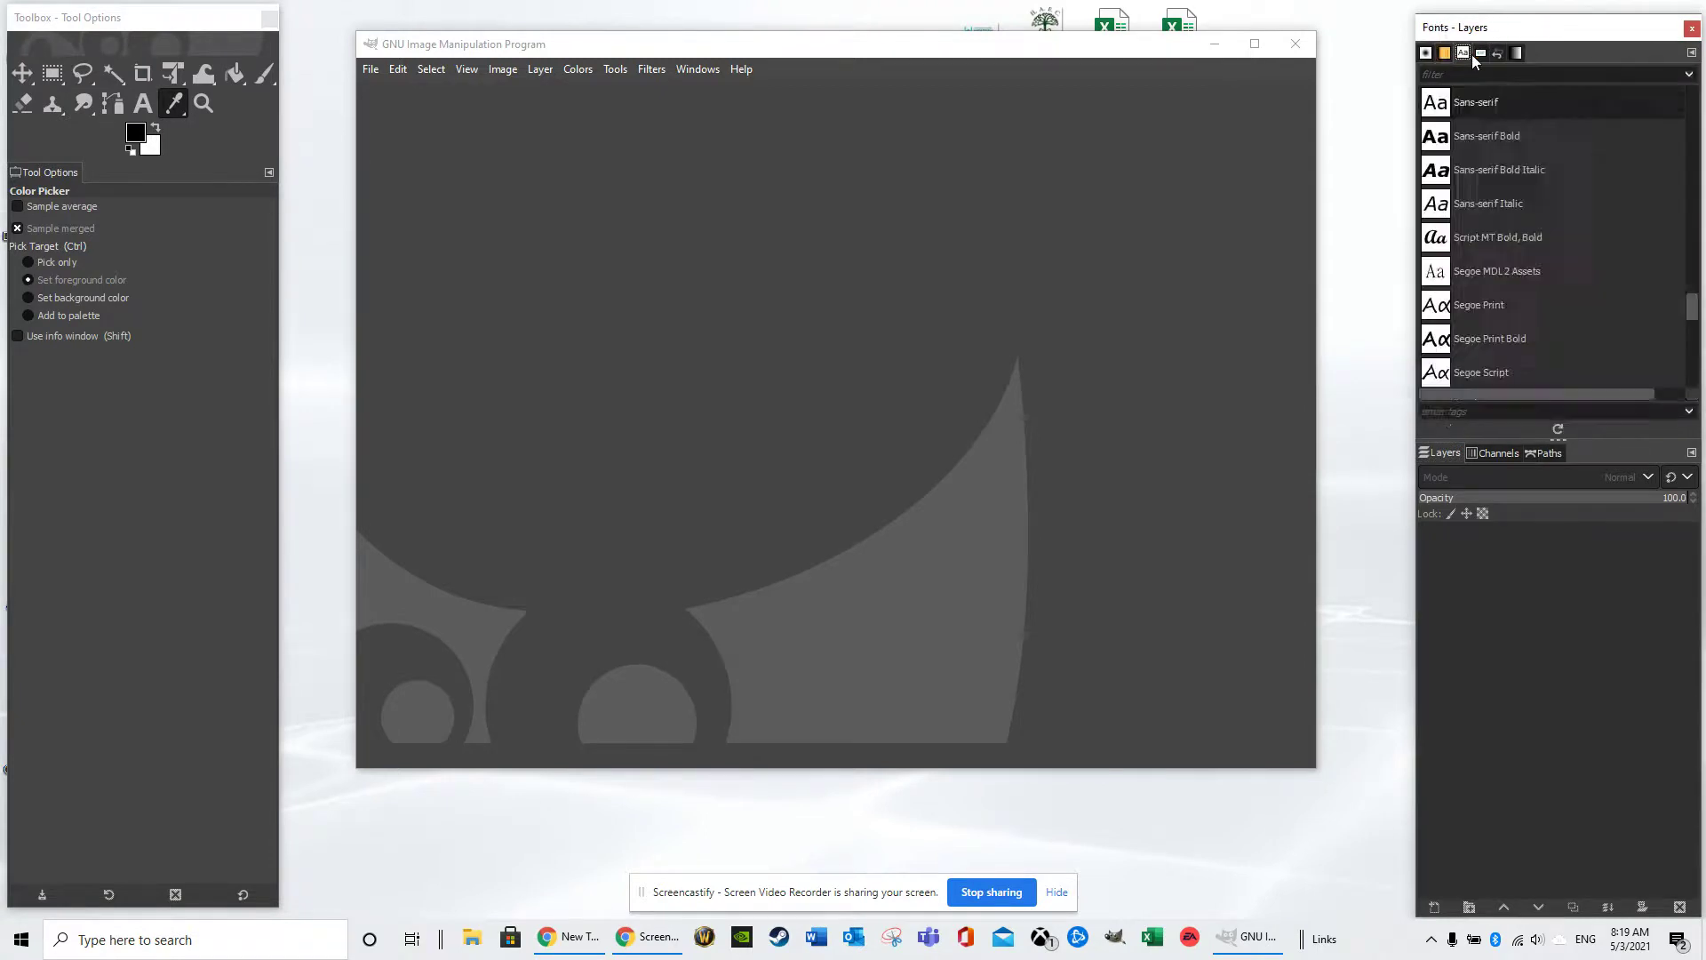
# - Detach Undo History from the dock and close its separate window
pyautogui.moveTo(1494, 56); pyautogui.dragTo(1513, 56)
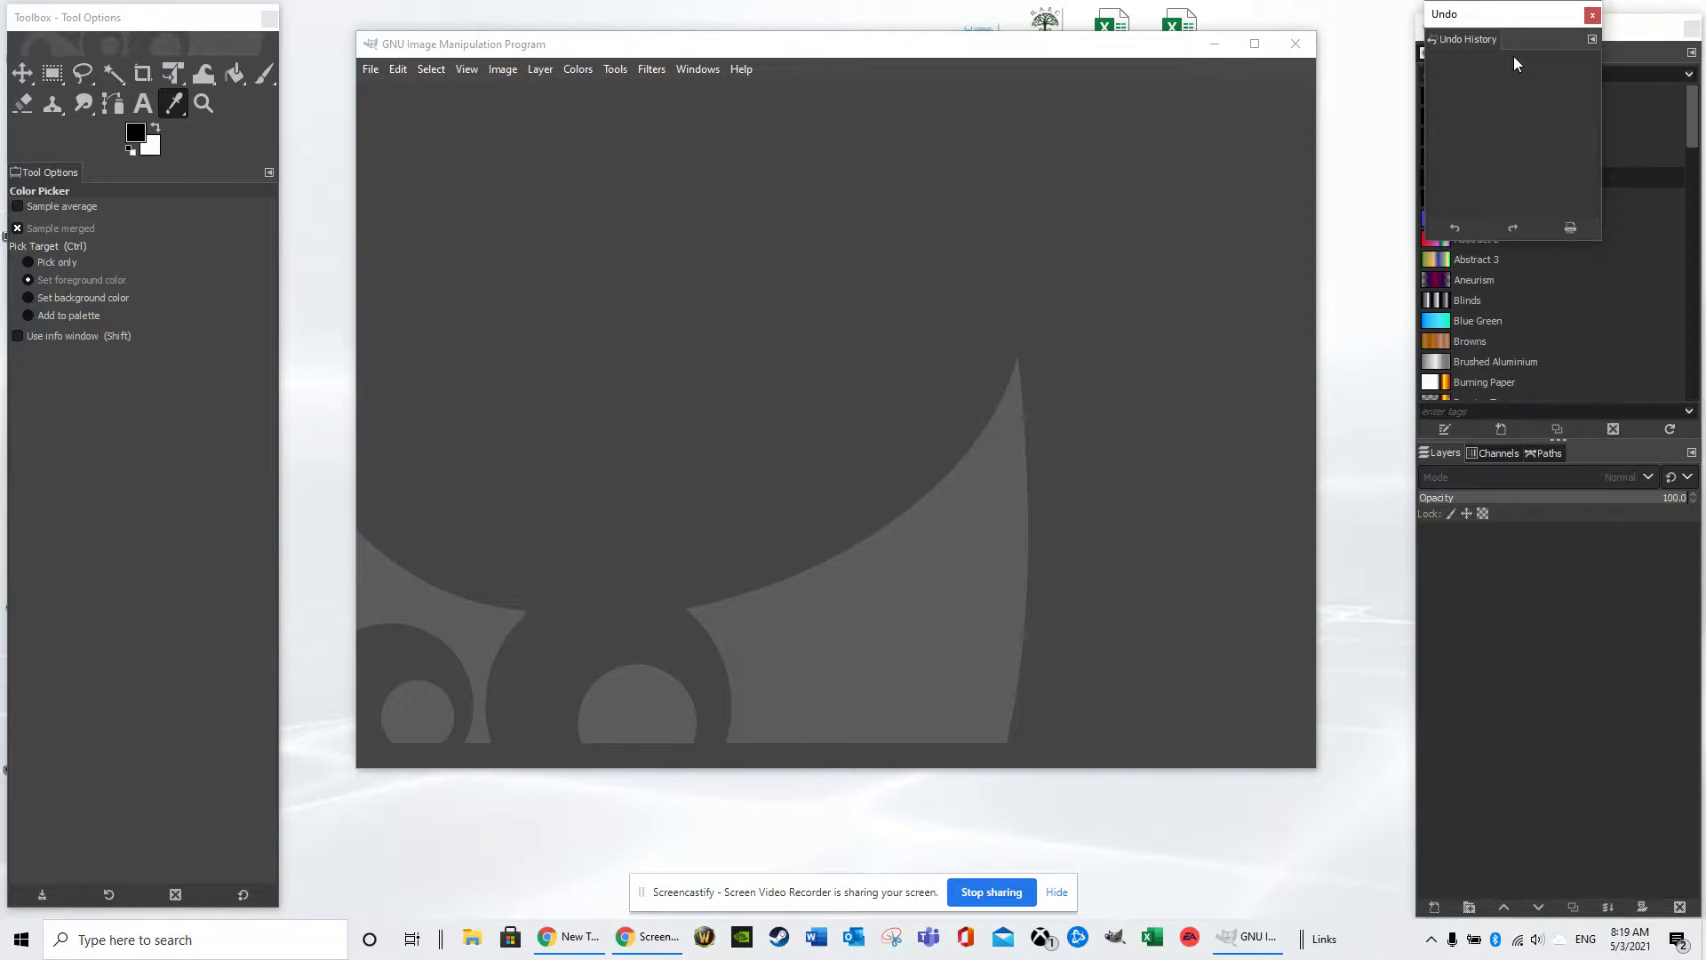
pyautogui.click(1600, 15)
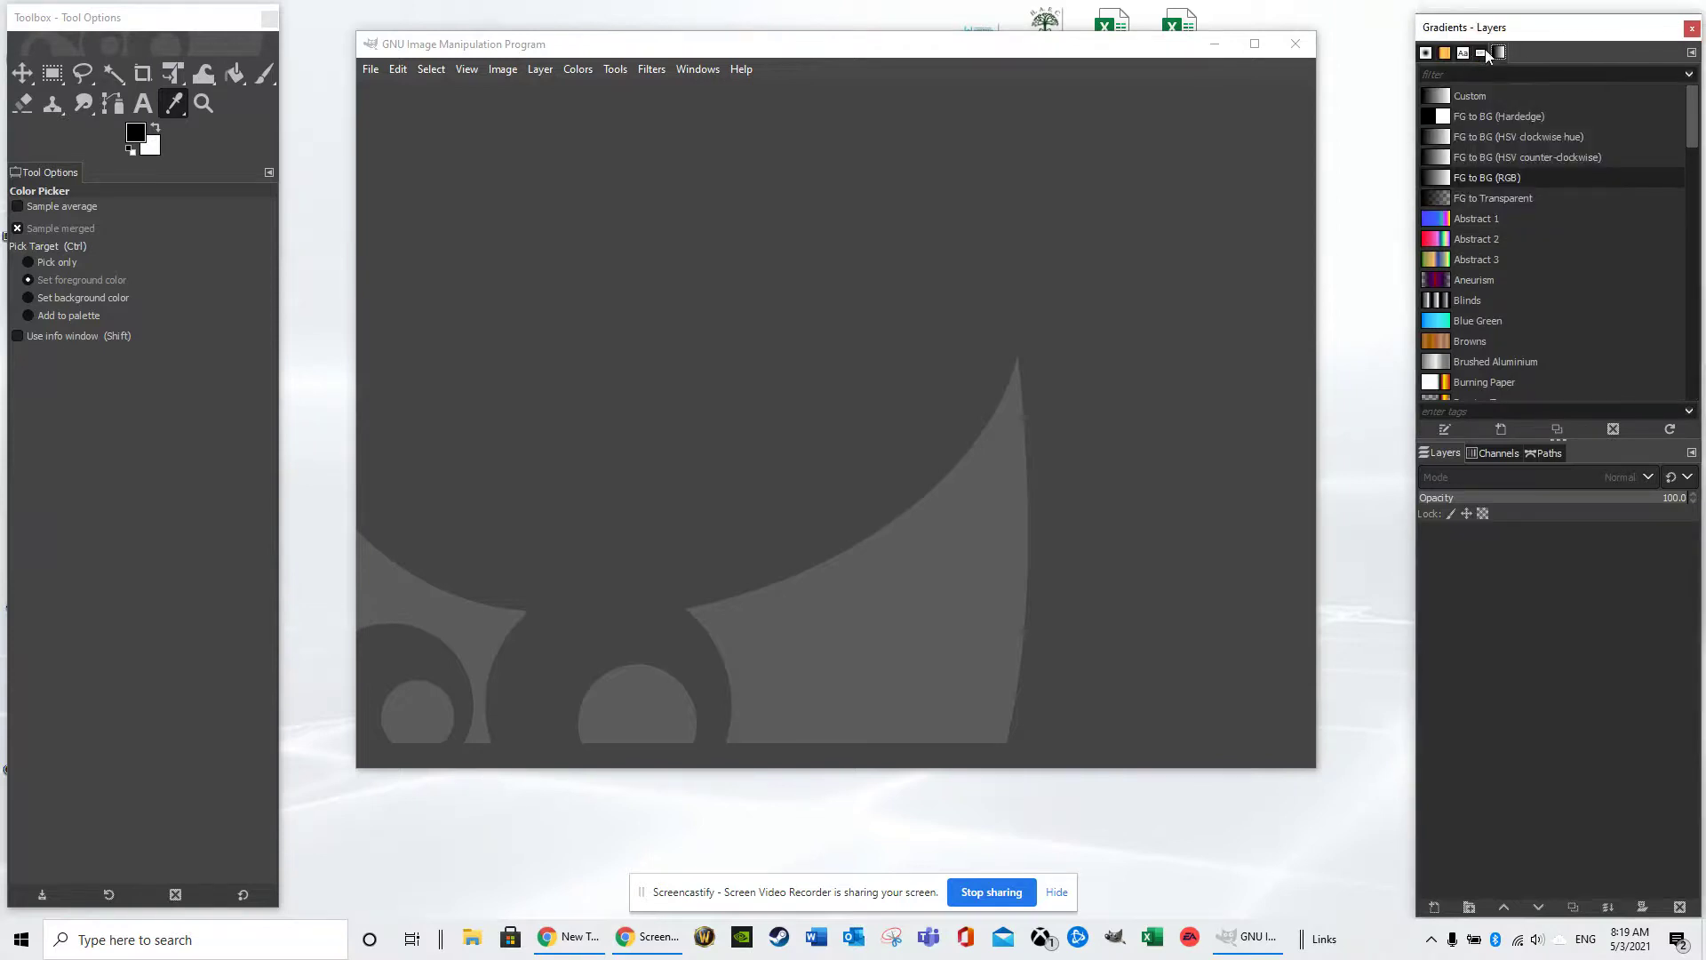
# - Browse the gradients list and select the Burning Paper gradient
pyautogui.moveTo(1496, 52); pyautogui.dragTo(1560, 53)
pyautogui.scroll(-5, 1490, 365)
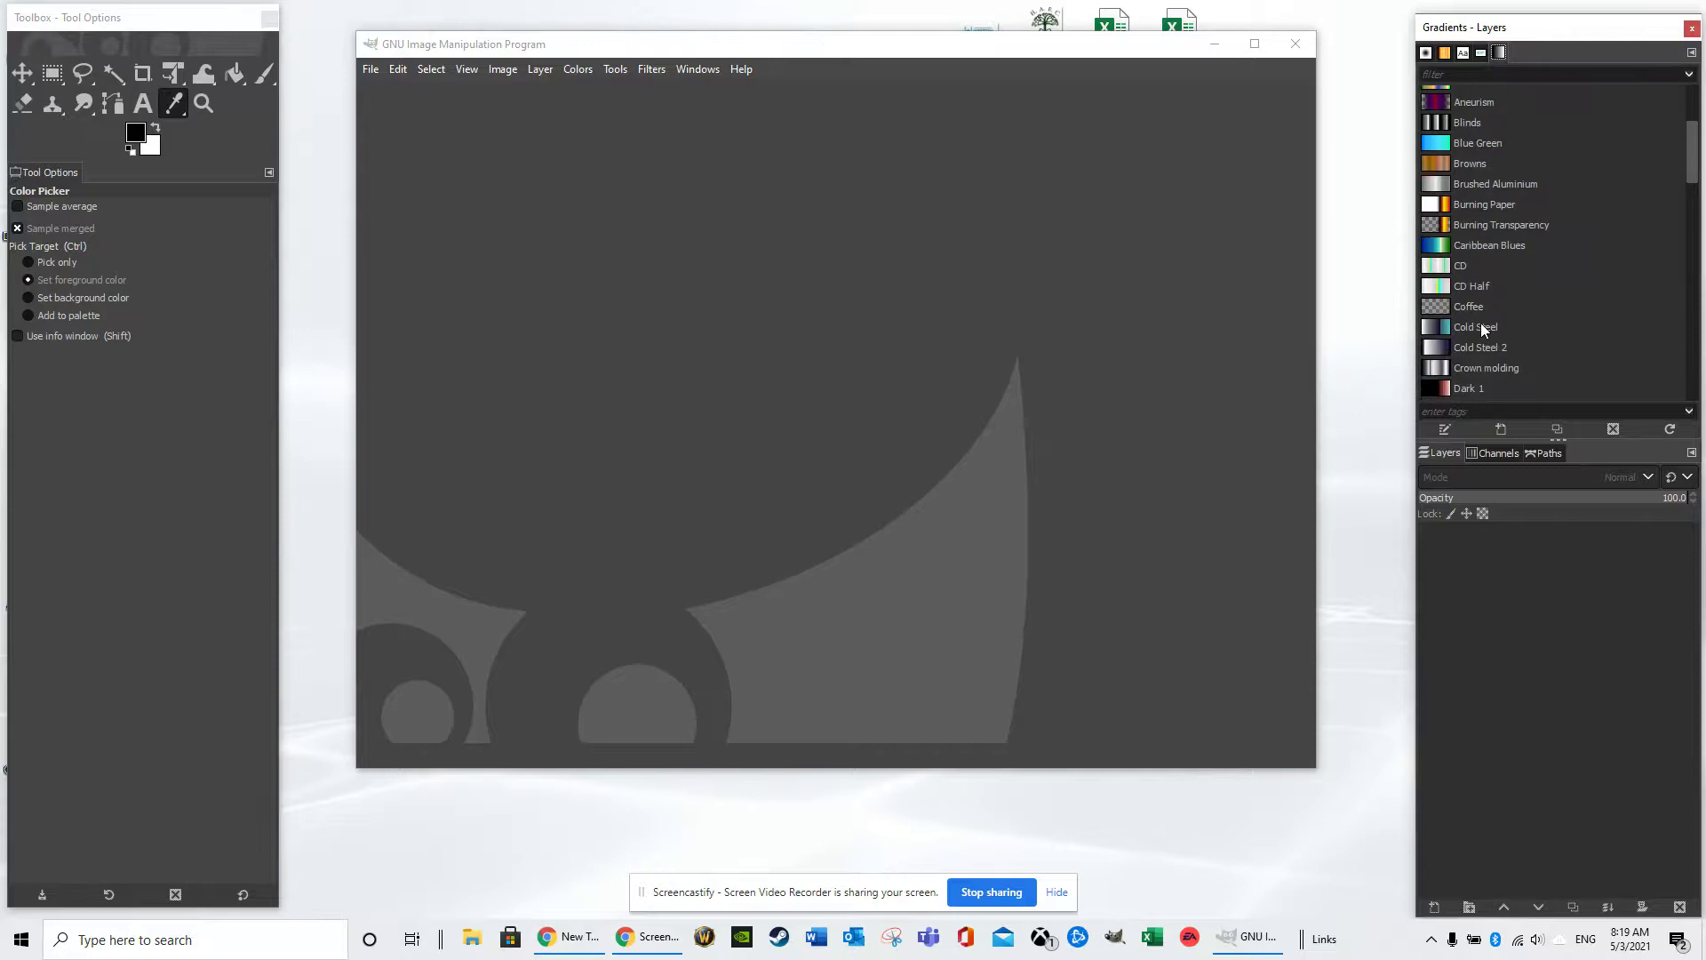
pyautogui.scroll(5, 1479, 327)
pyautogui.click(1483, 329)
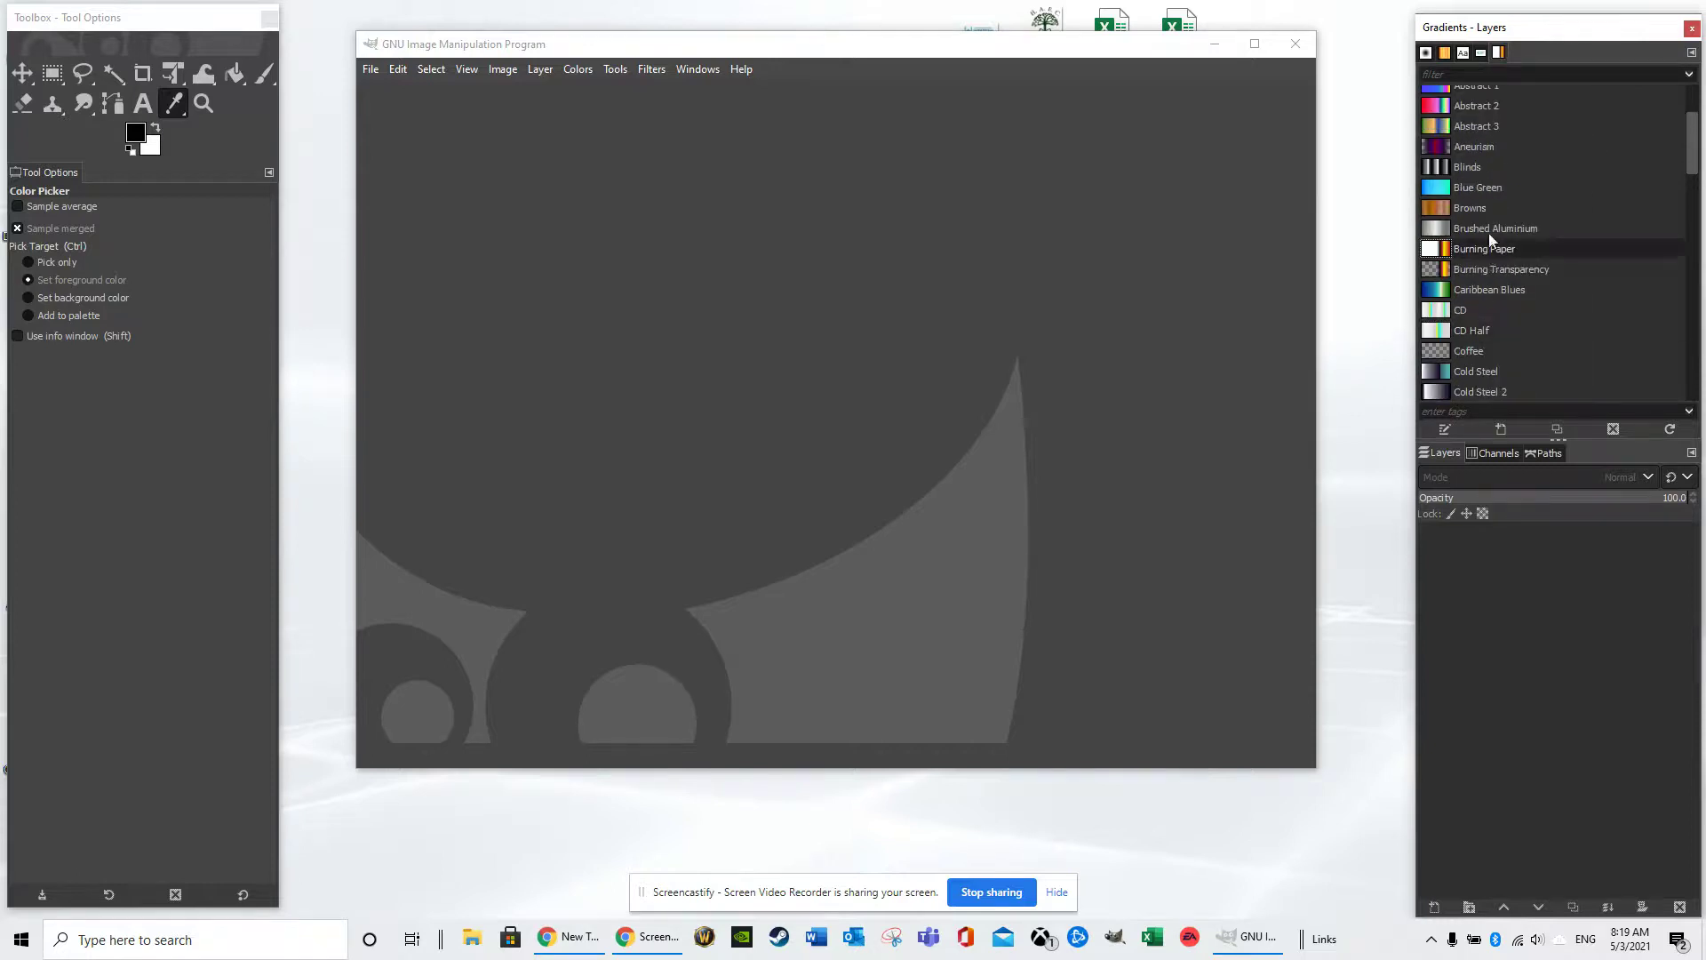
pyautogui.scroll(2, 1489, 233)
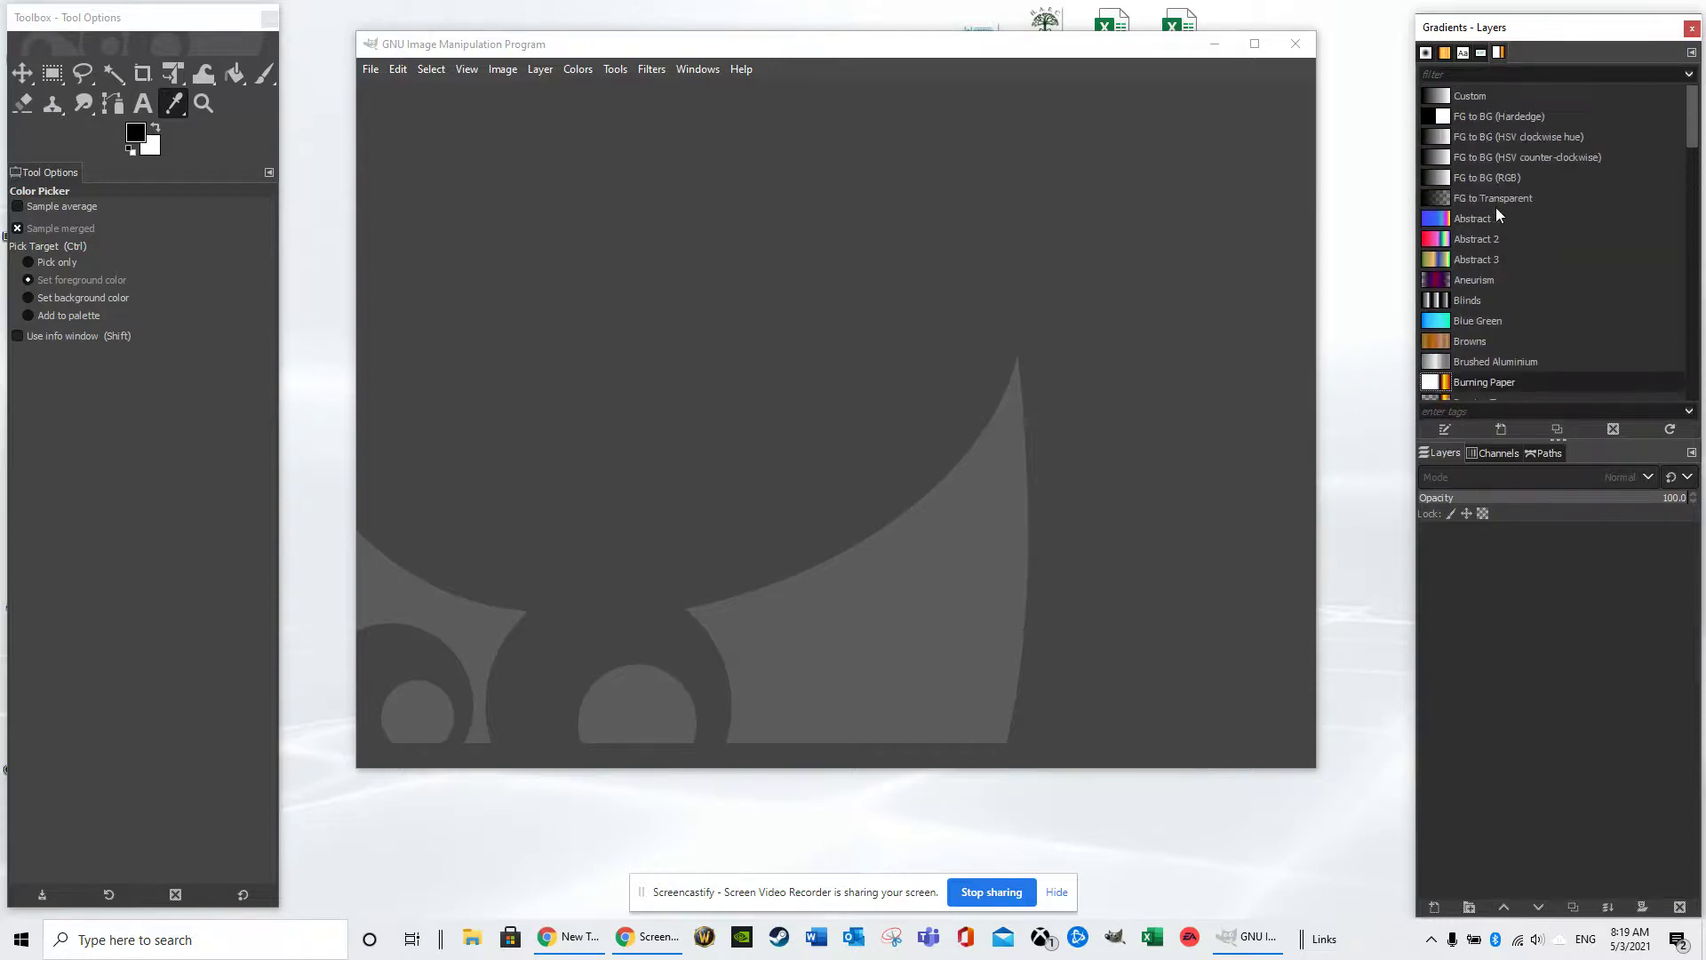
# - View the document history, fonts, patterns and brushes dialogs in the upper dock again
pyautogui.click(1484, 51)
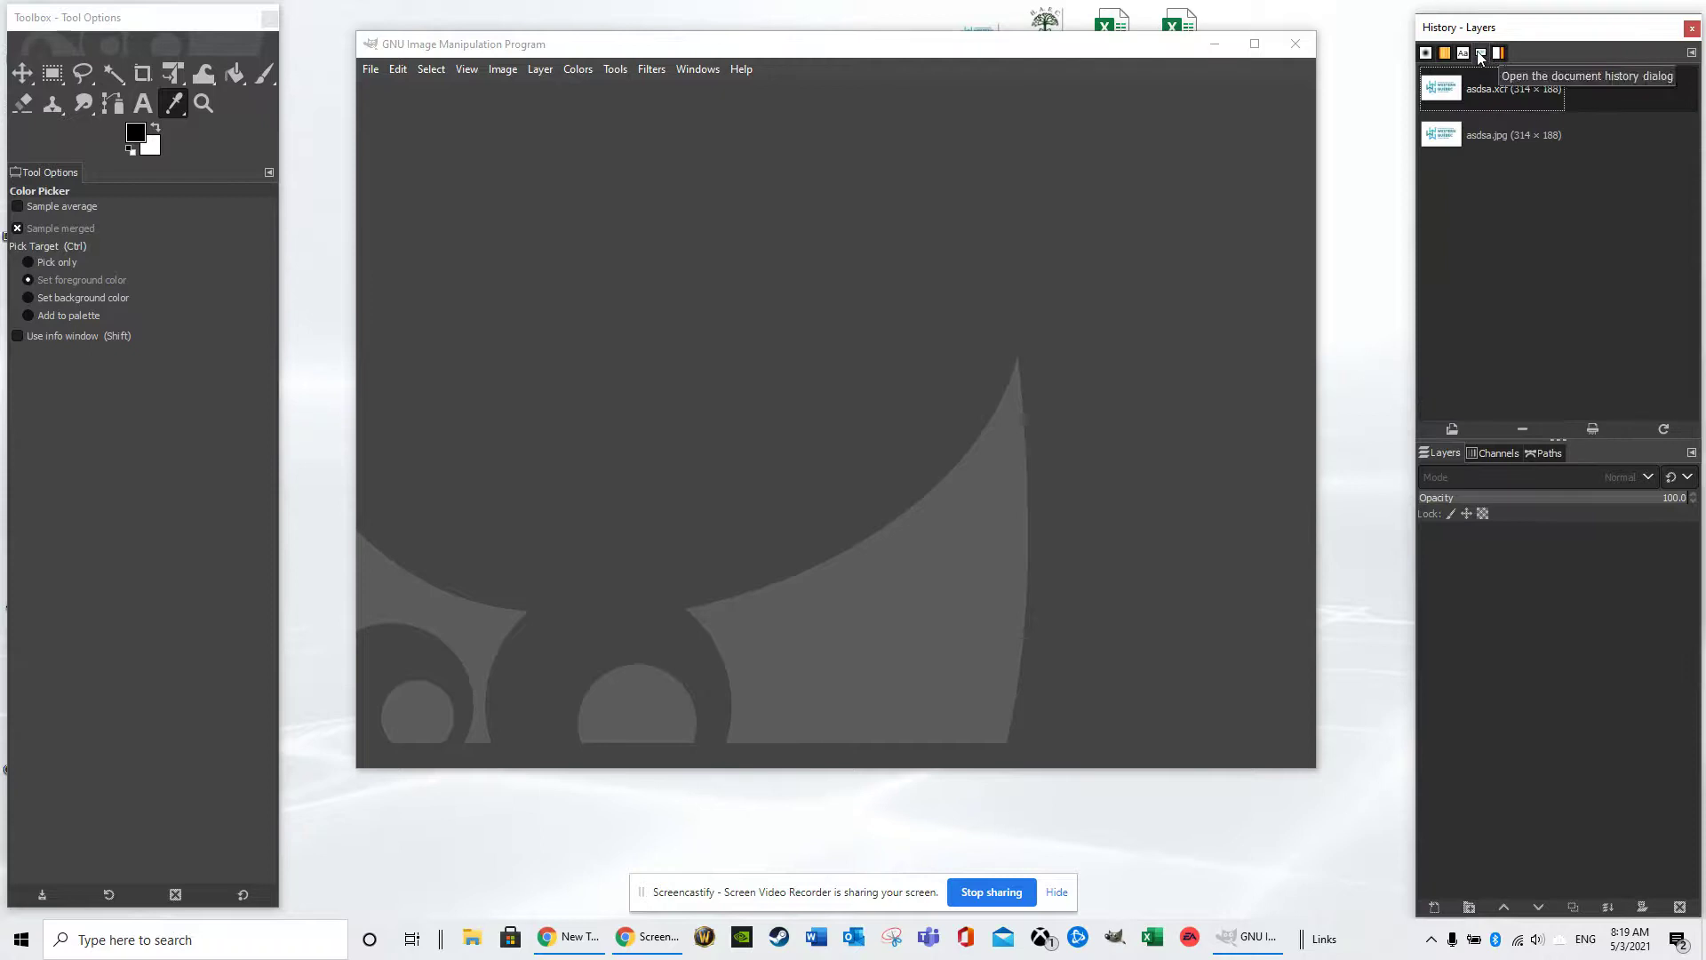
pyautogui.click(1464, 53)
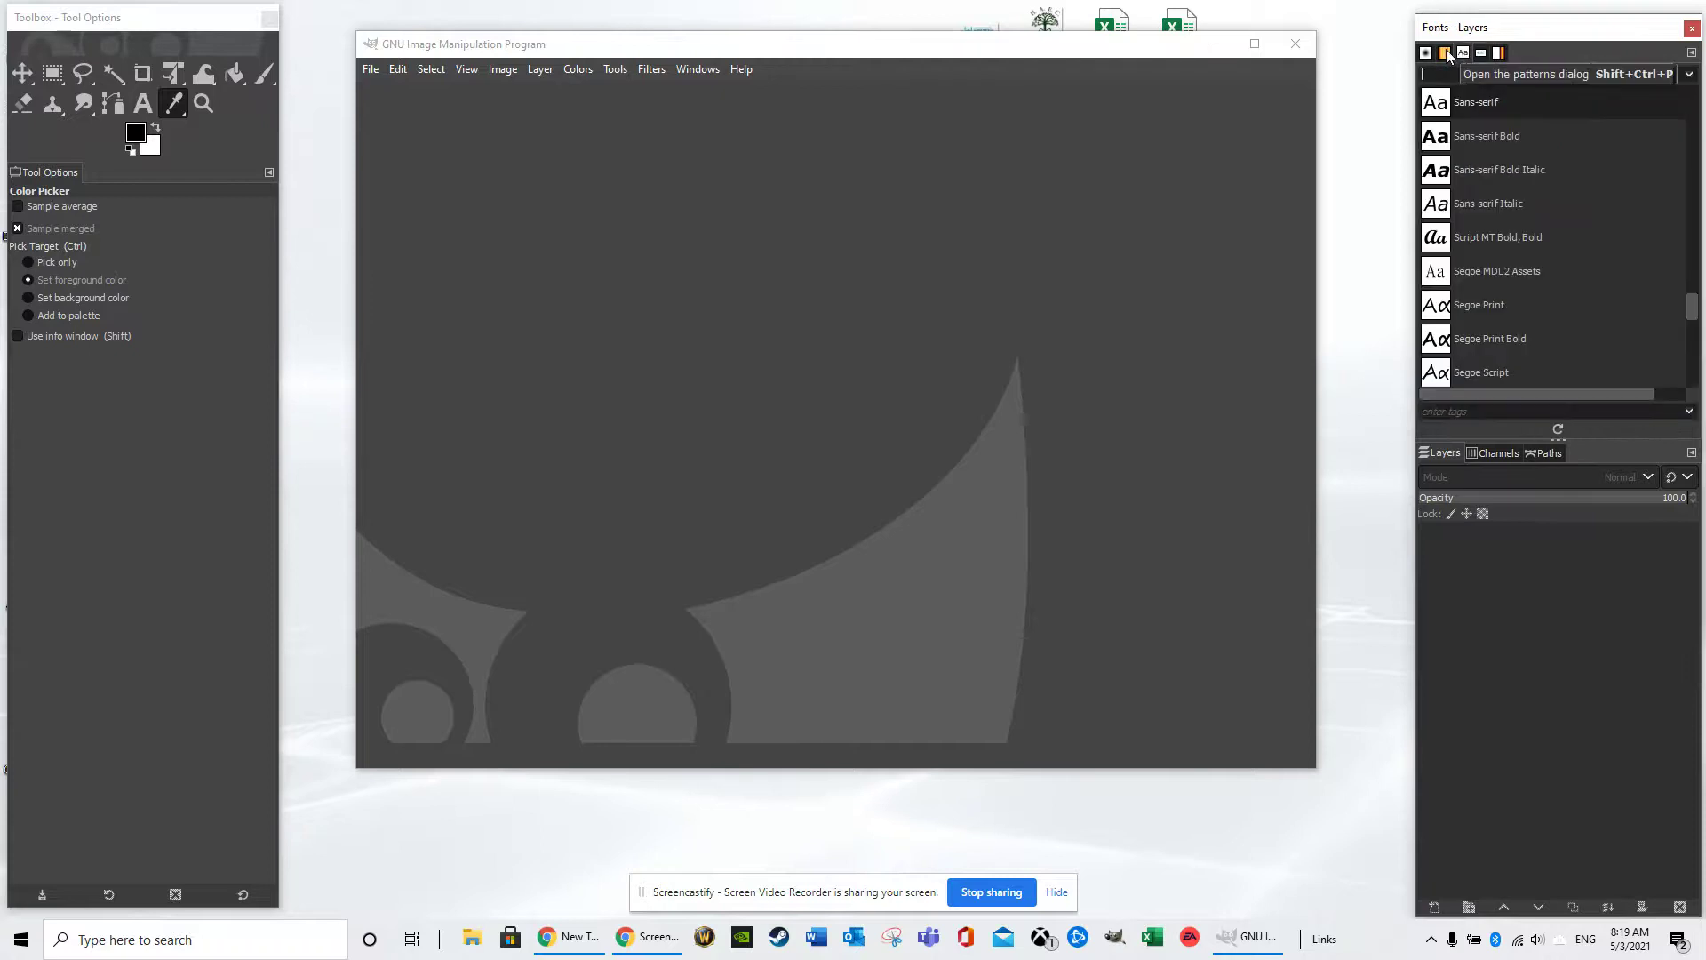
pyautogui.click(1444, 52)
pyautogui.click(1429, 52)
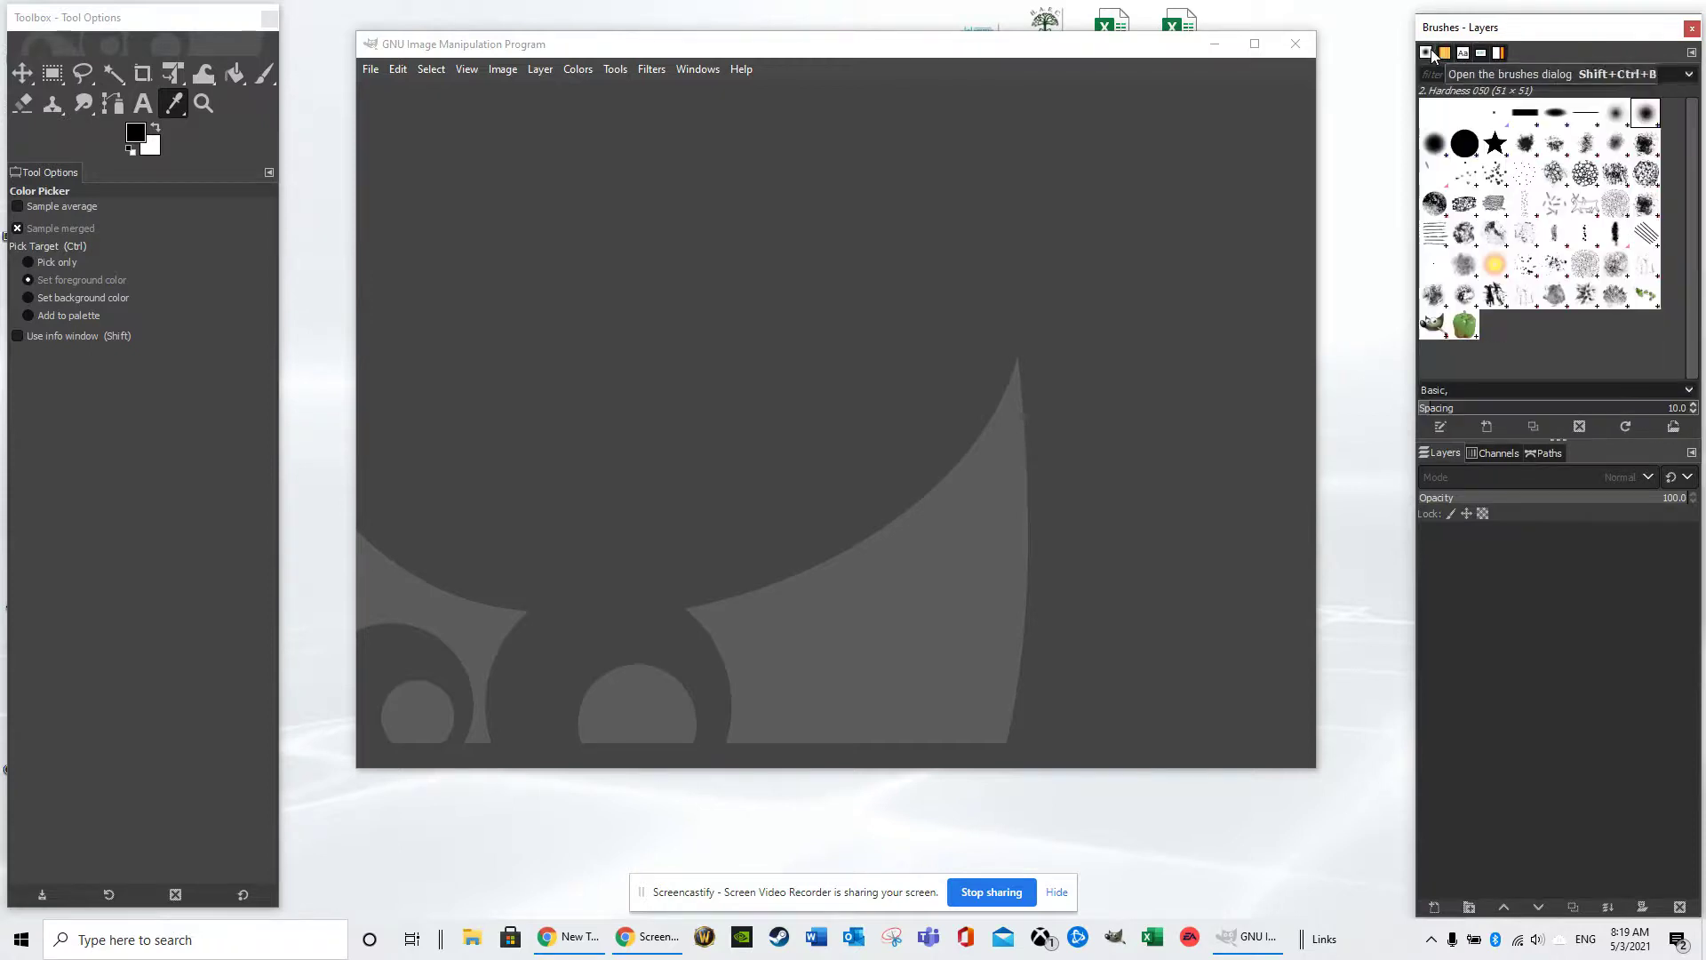
# - Add Undo History back as a tab in the dock above the layers
pyautogui.click(1691, 55)
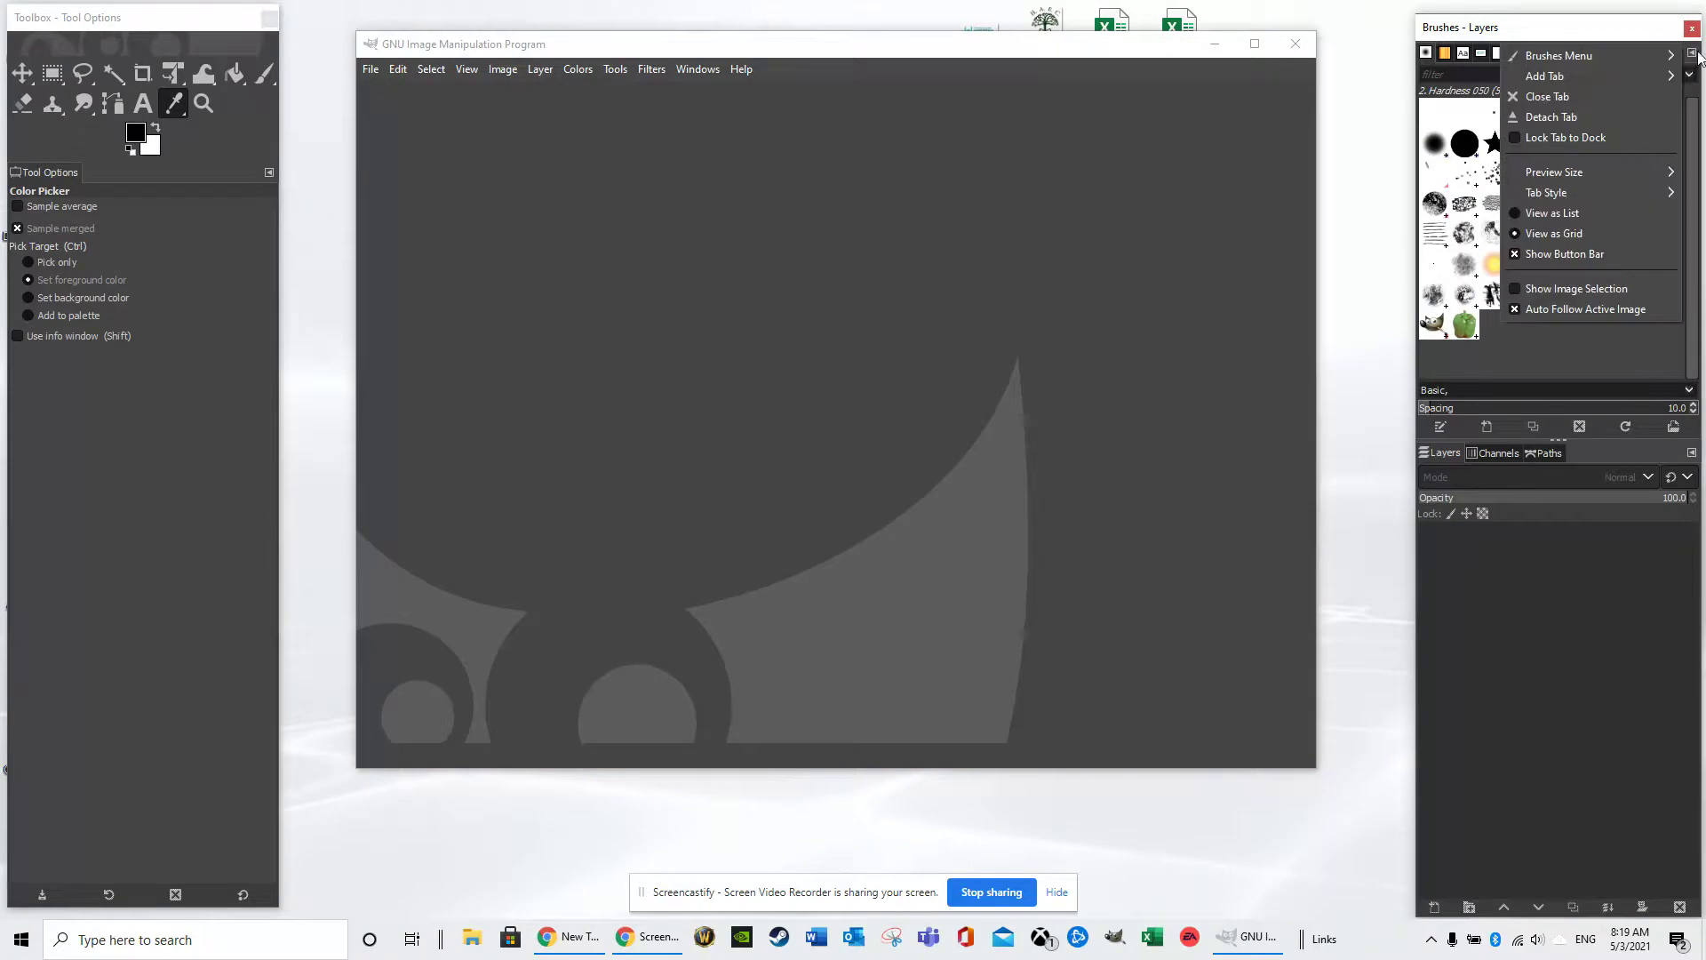
pyautogui.moveTo(1638, 71)
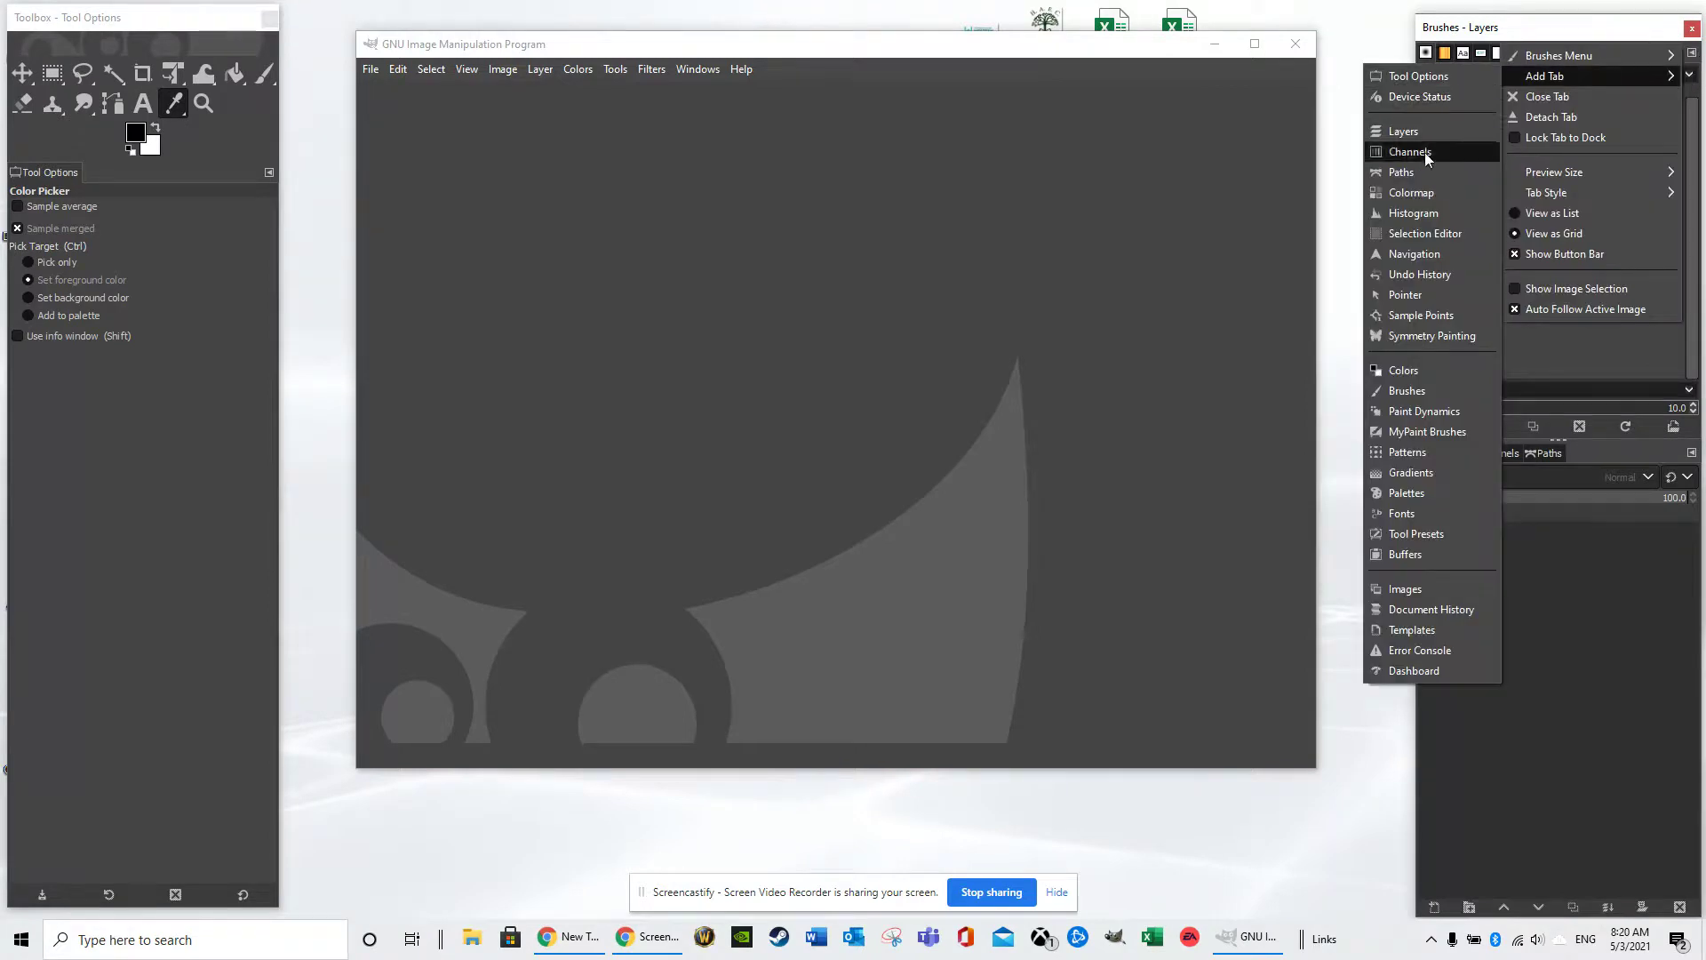
pyautogui.click(1422, 274)
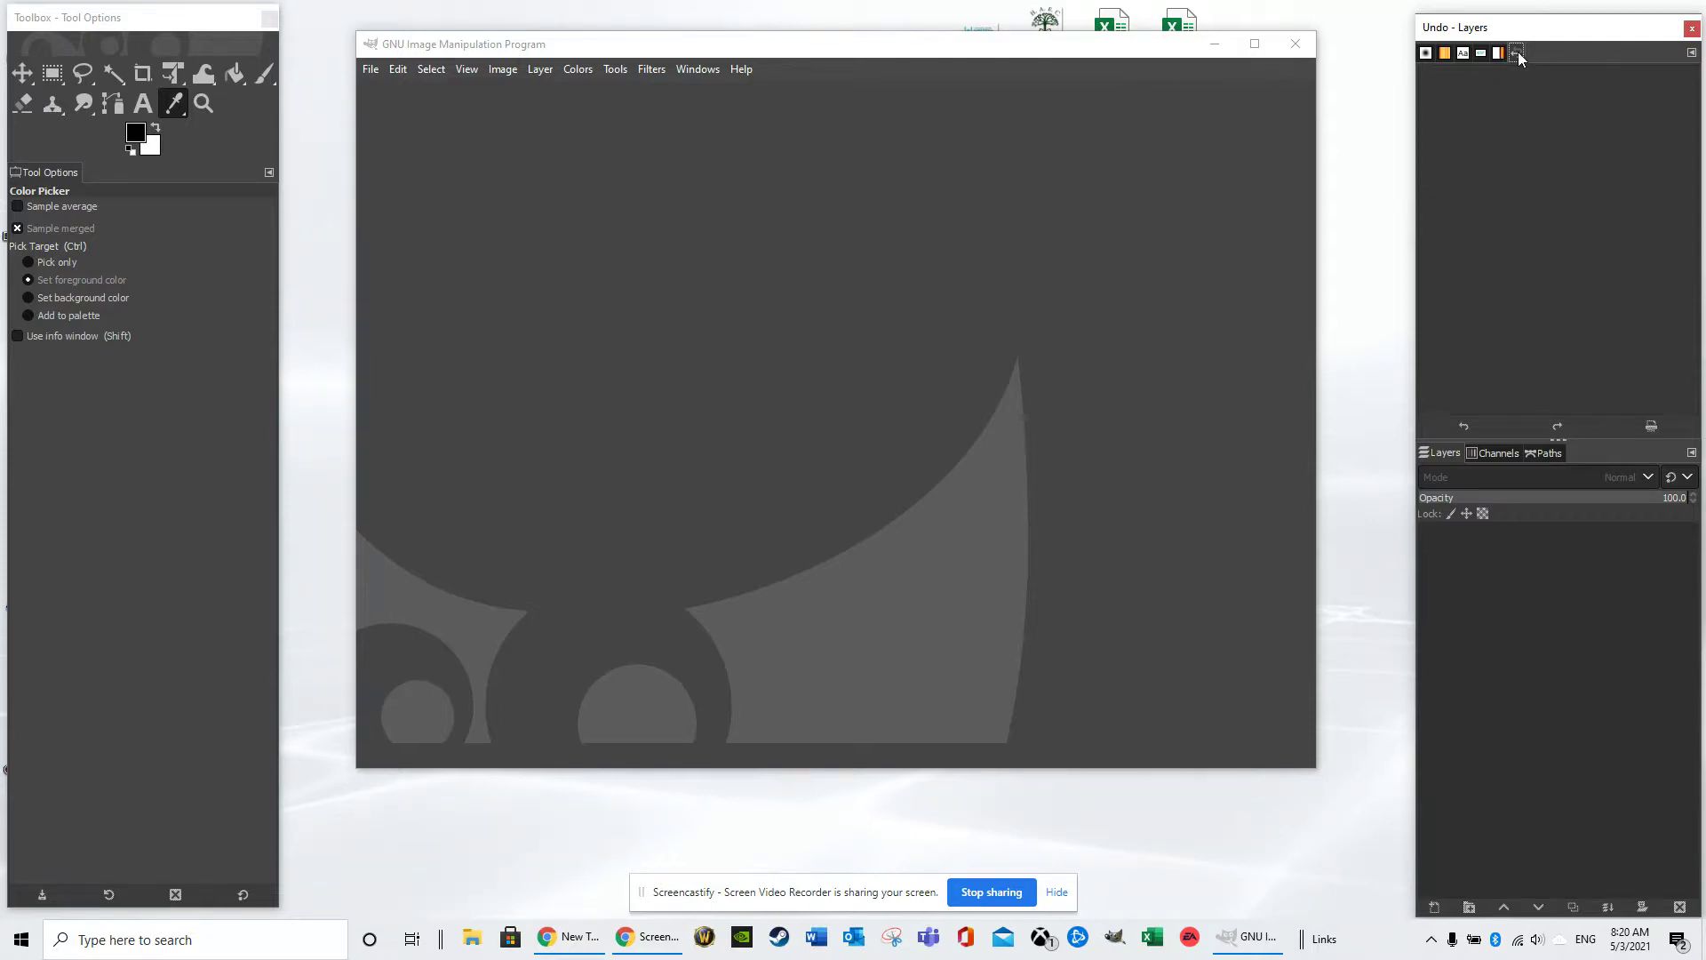
pyautogui.click(1692, 55)
pyautogui.moveTo(1588, 82)
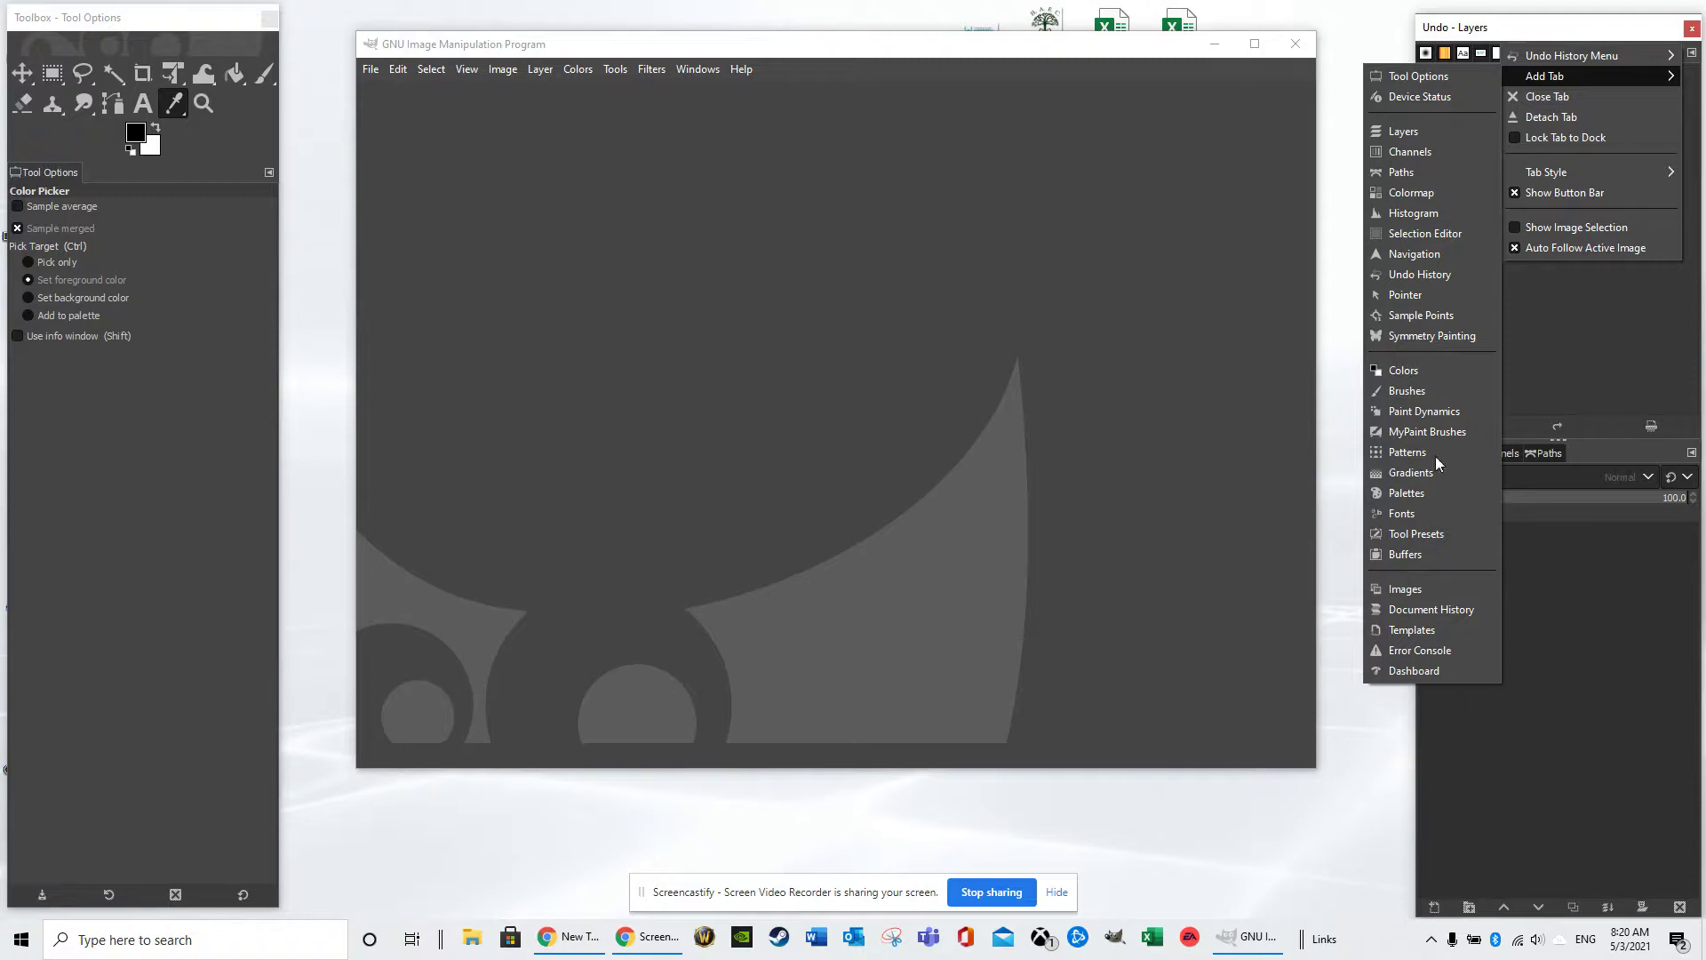
pyautogui.click(1511, 36)
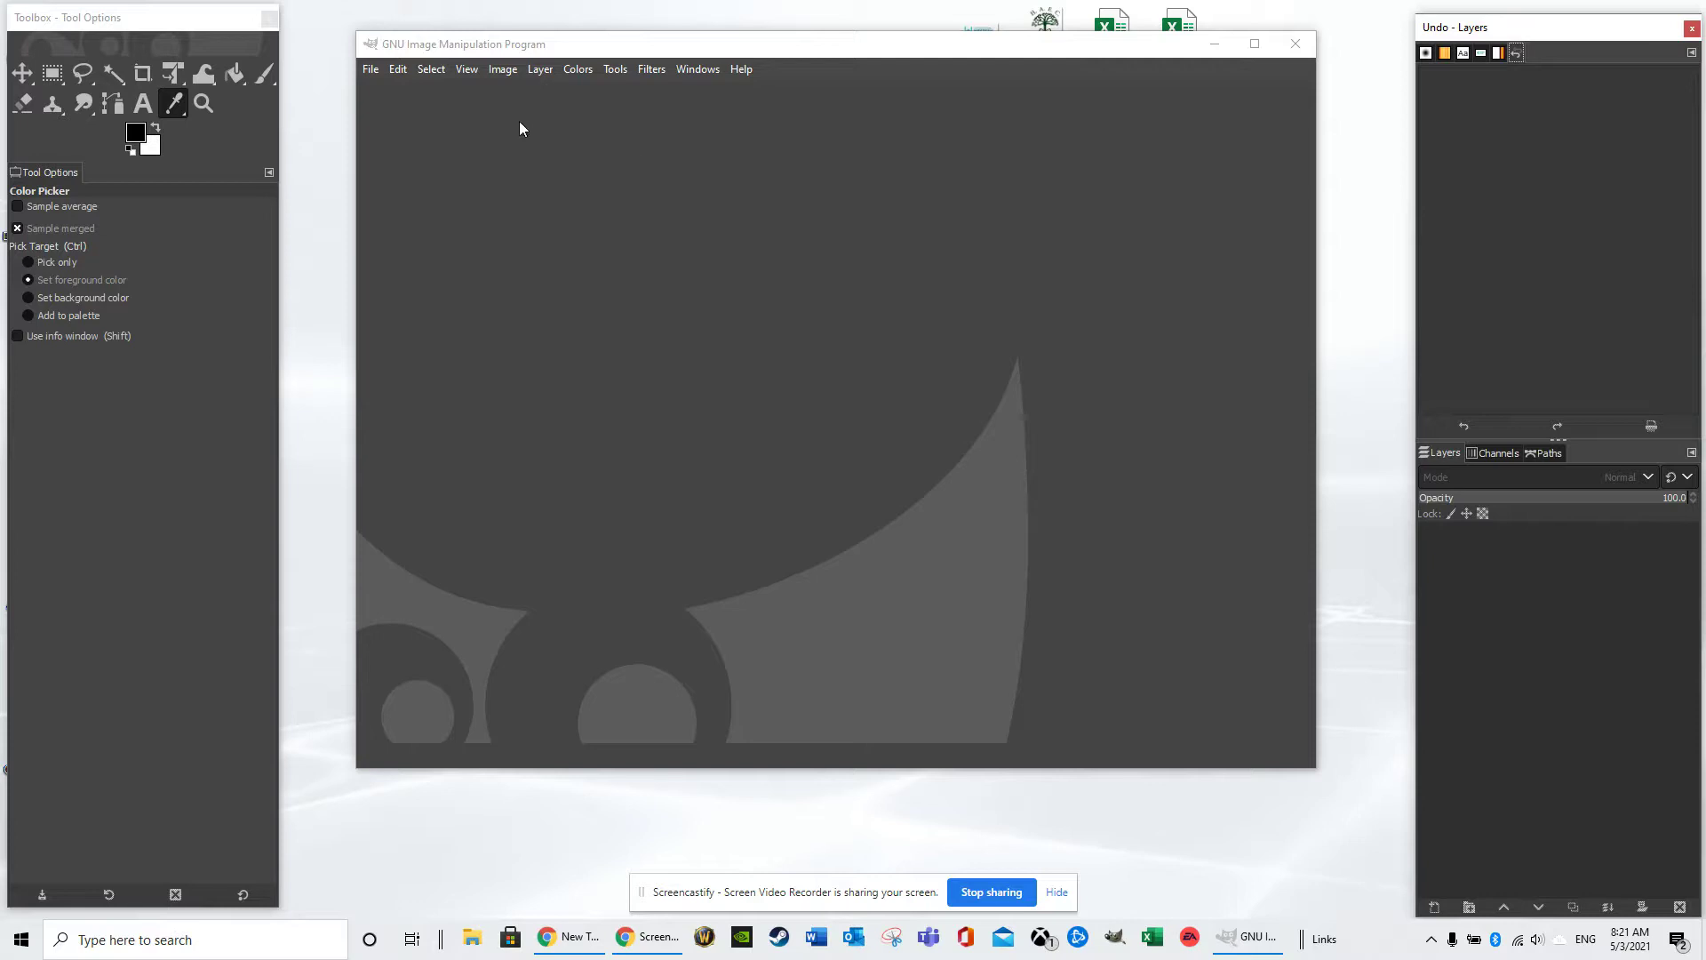
pyautogui.click(387, 69)
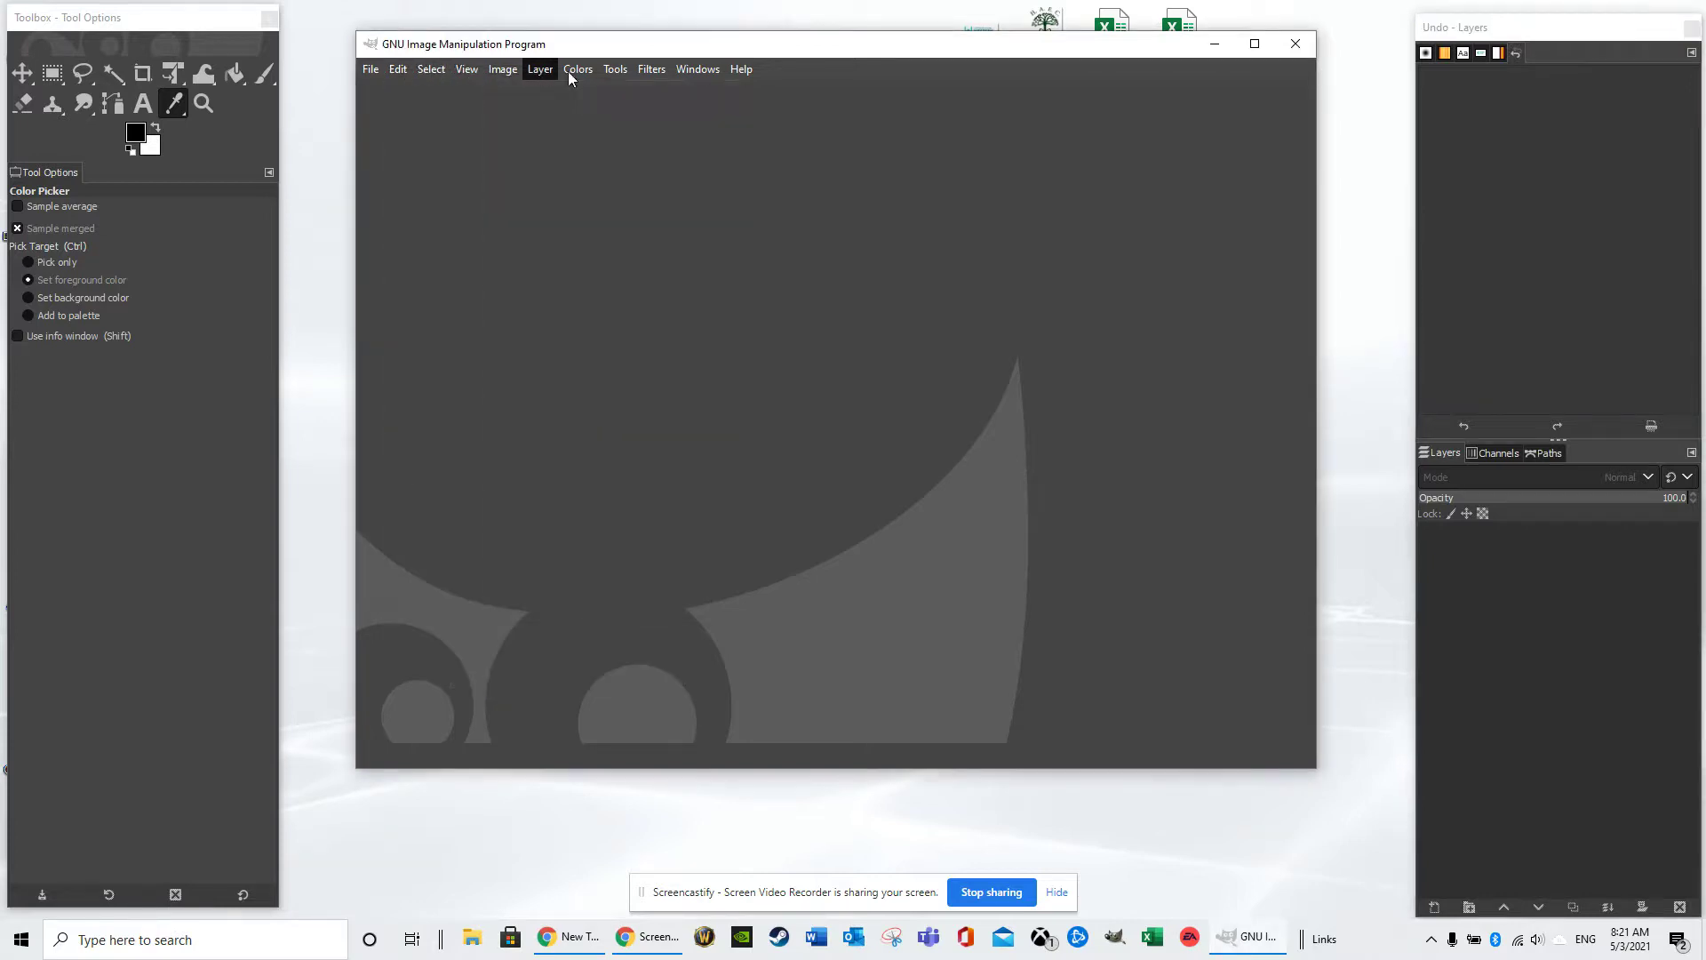
pyautogui.click(685, 49)
# - Switch the interface to single-window mode and maximize the program window
pyautogui.moveTo(895, 45)
pyautogui.mouseDown()
pyautogui.moveTo(928, 57)
pyautogui.moveTo(893, 60)
pyautogui.mouseUp()
pyautogui.click(685, 88)
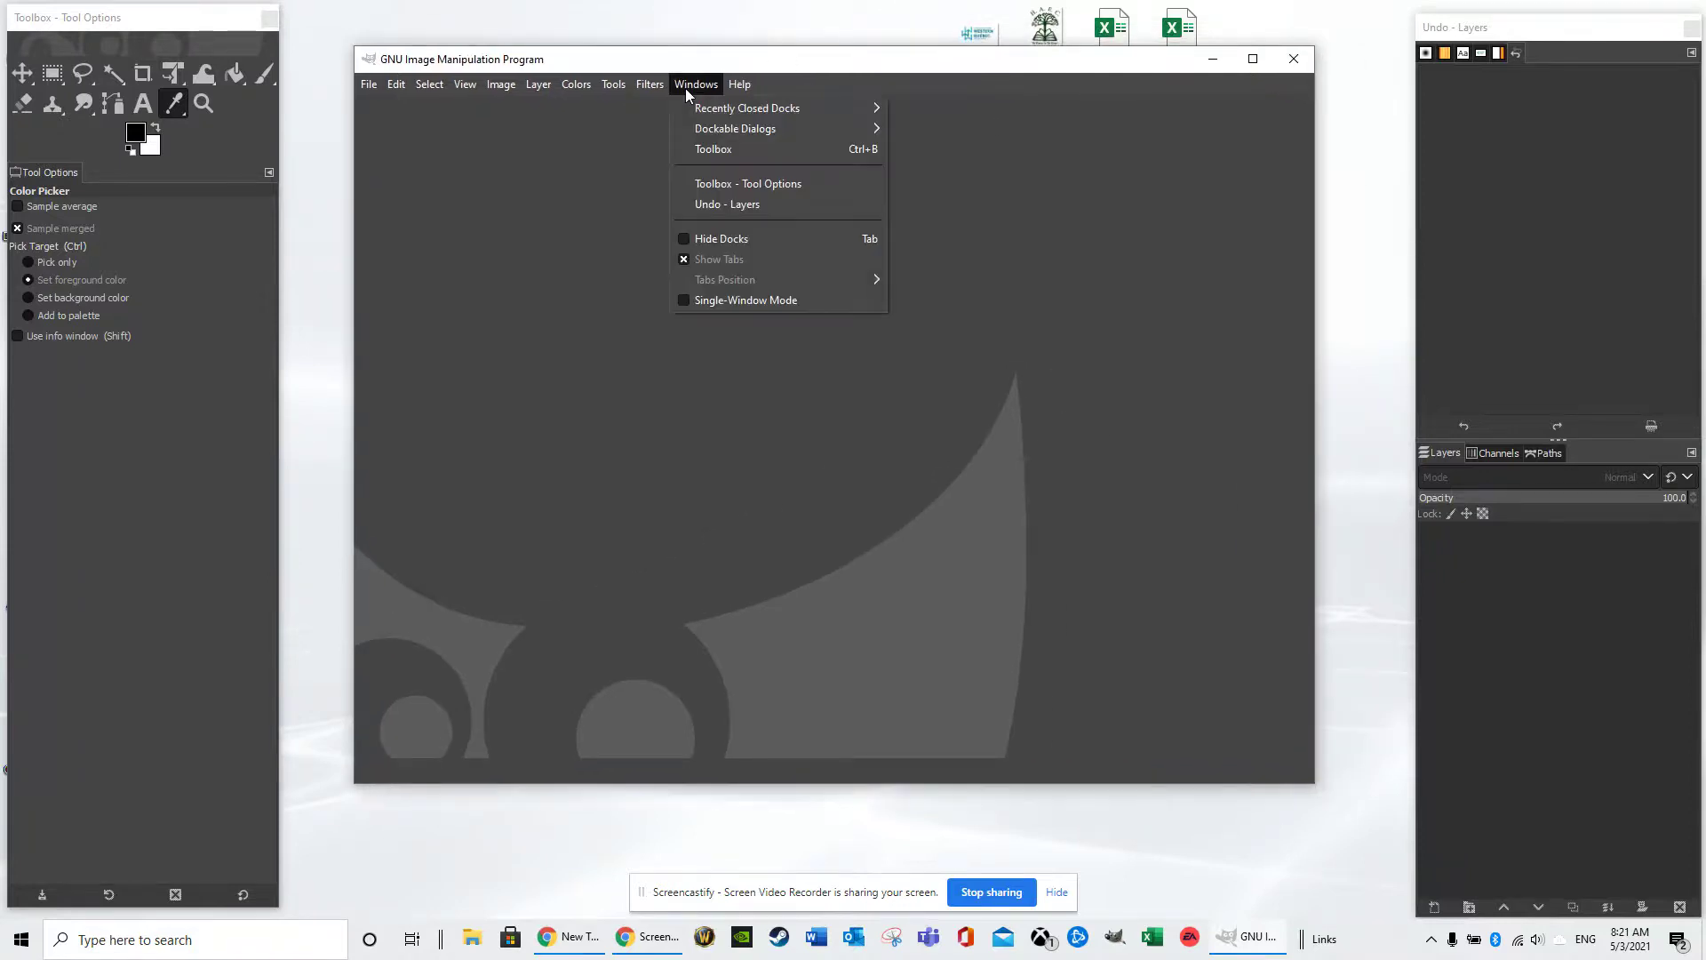
pyautogui.click(692, 81)
pyautogui.click(701, 82)
pyautogui.click(724, 300)
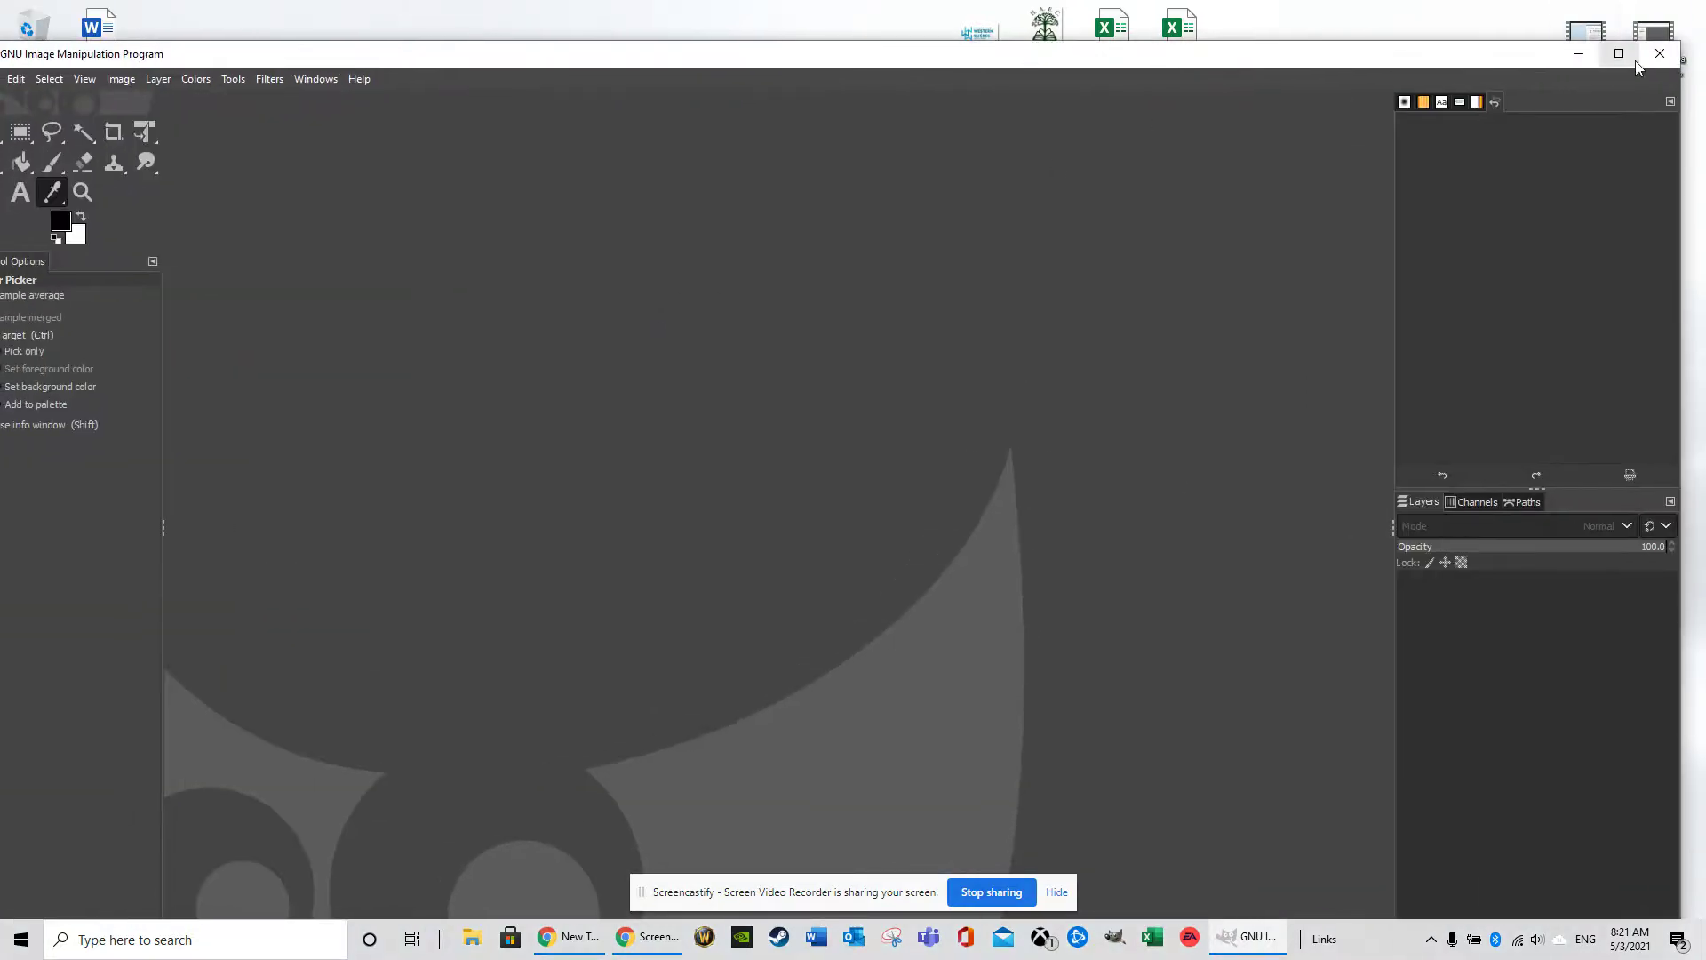
pyautogui.click(1620, 54)
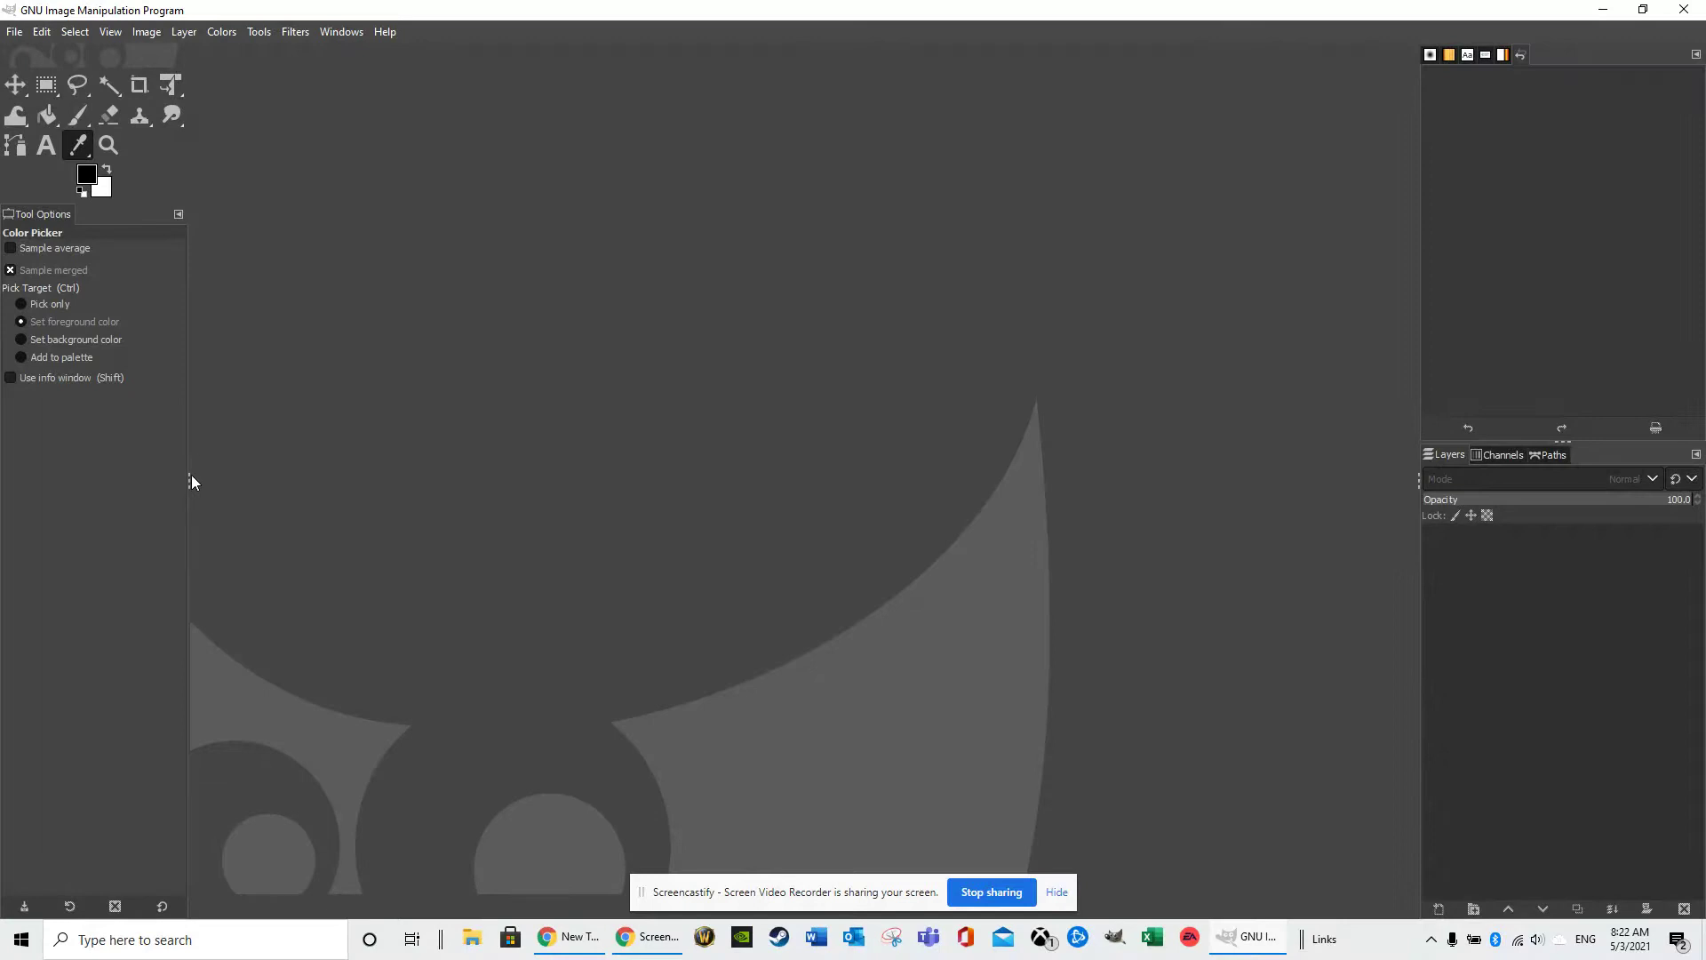
# - Narrow the toolbox dock to four tool columns and narrow the layers dock to enlarge the canvas area
pyautogui.moveTo(192, 480); pyautogui.dragTo(139, 480)
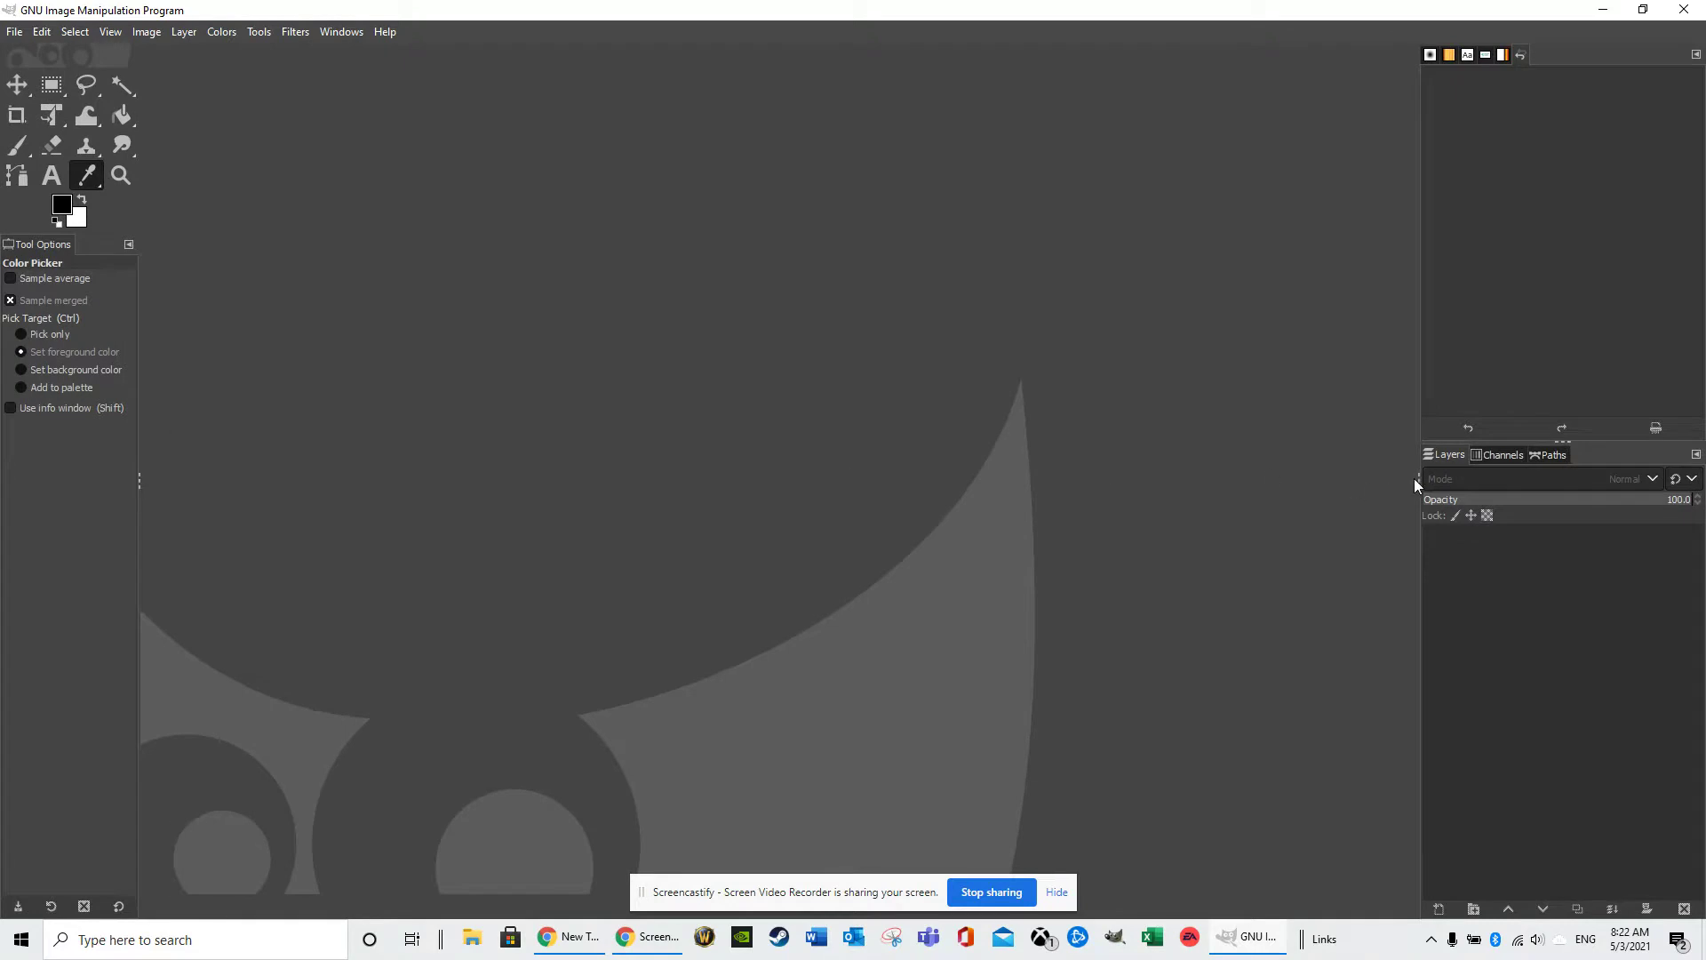
pyautogui.moveTo(1414, 478); pyautogui.dragTo(1478, 473)
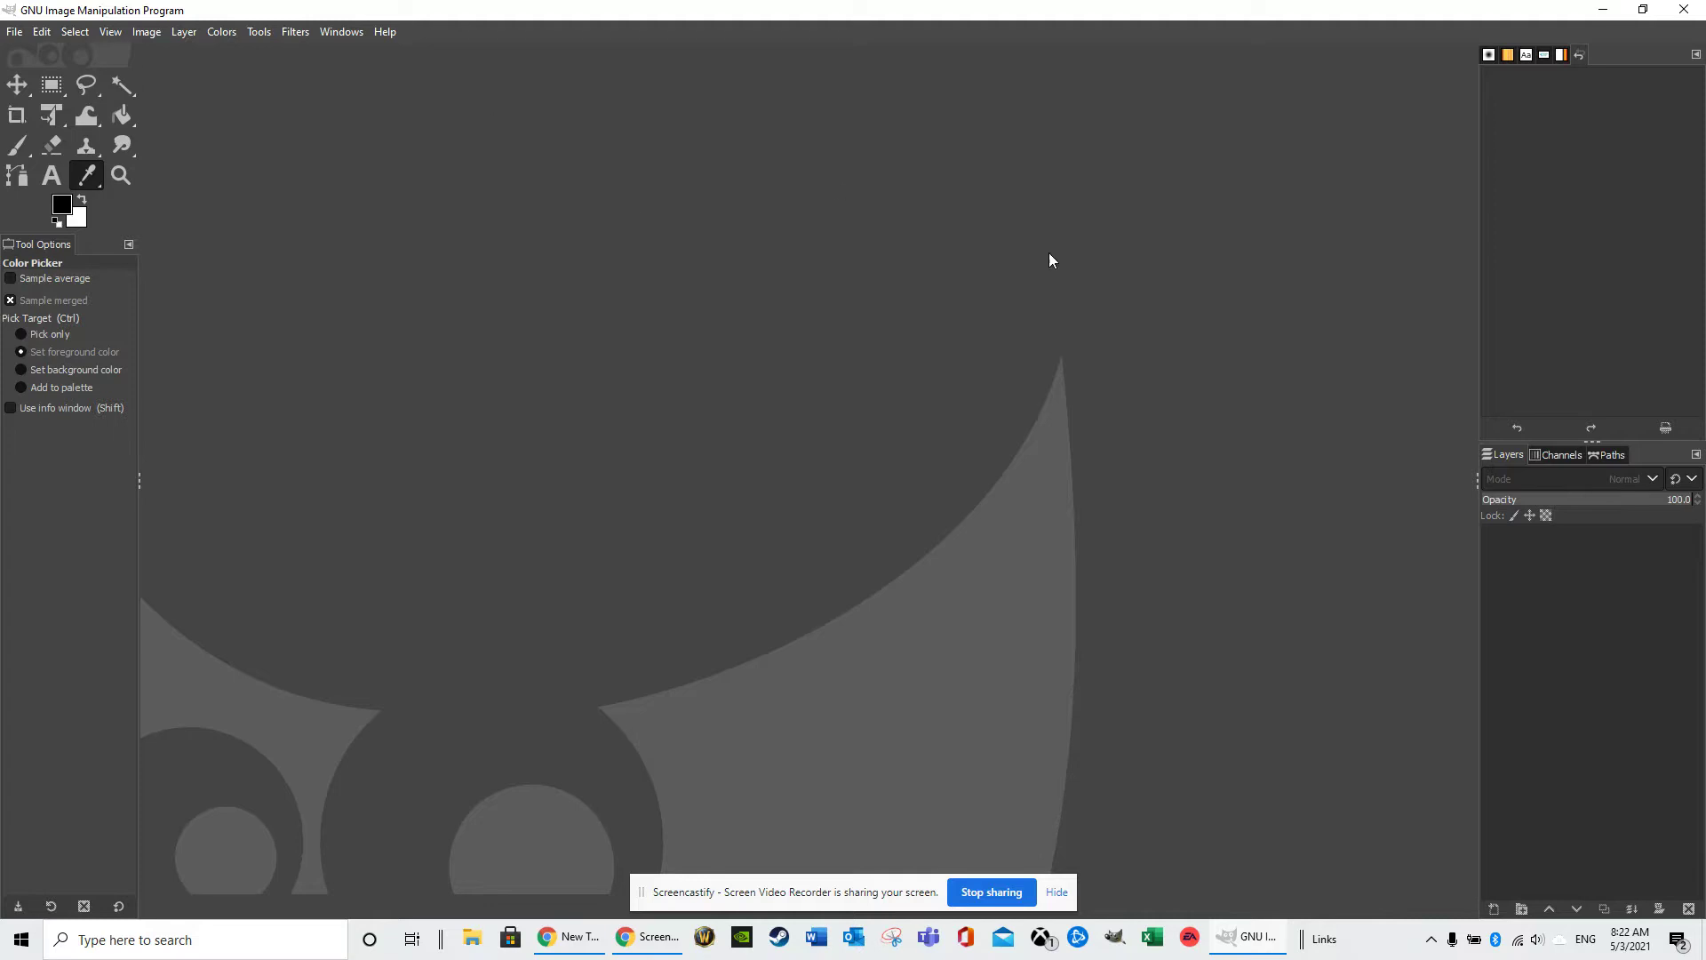
# - Open the preferences, move the dialog toward the middle of the canvas, and show the interface theme settings
pyautogui.click(42, 36)
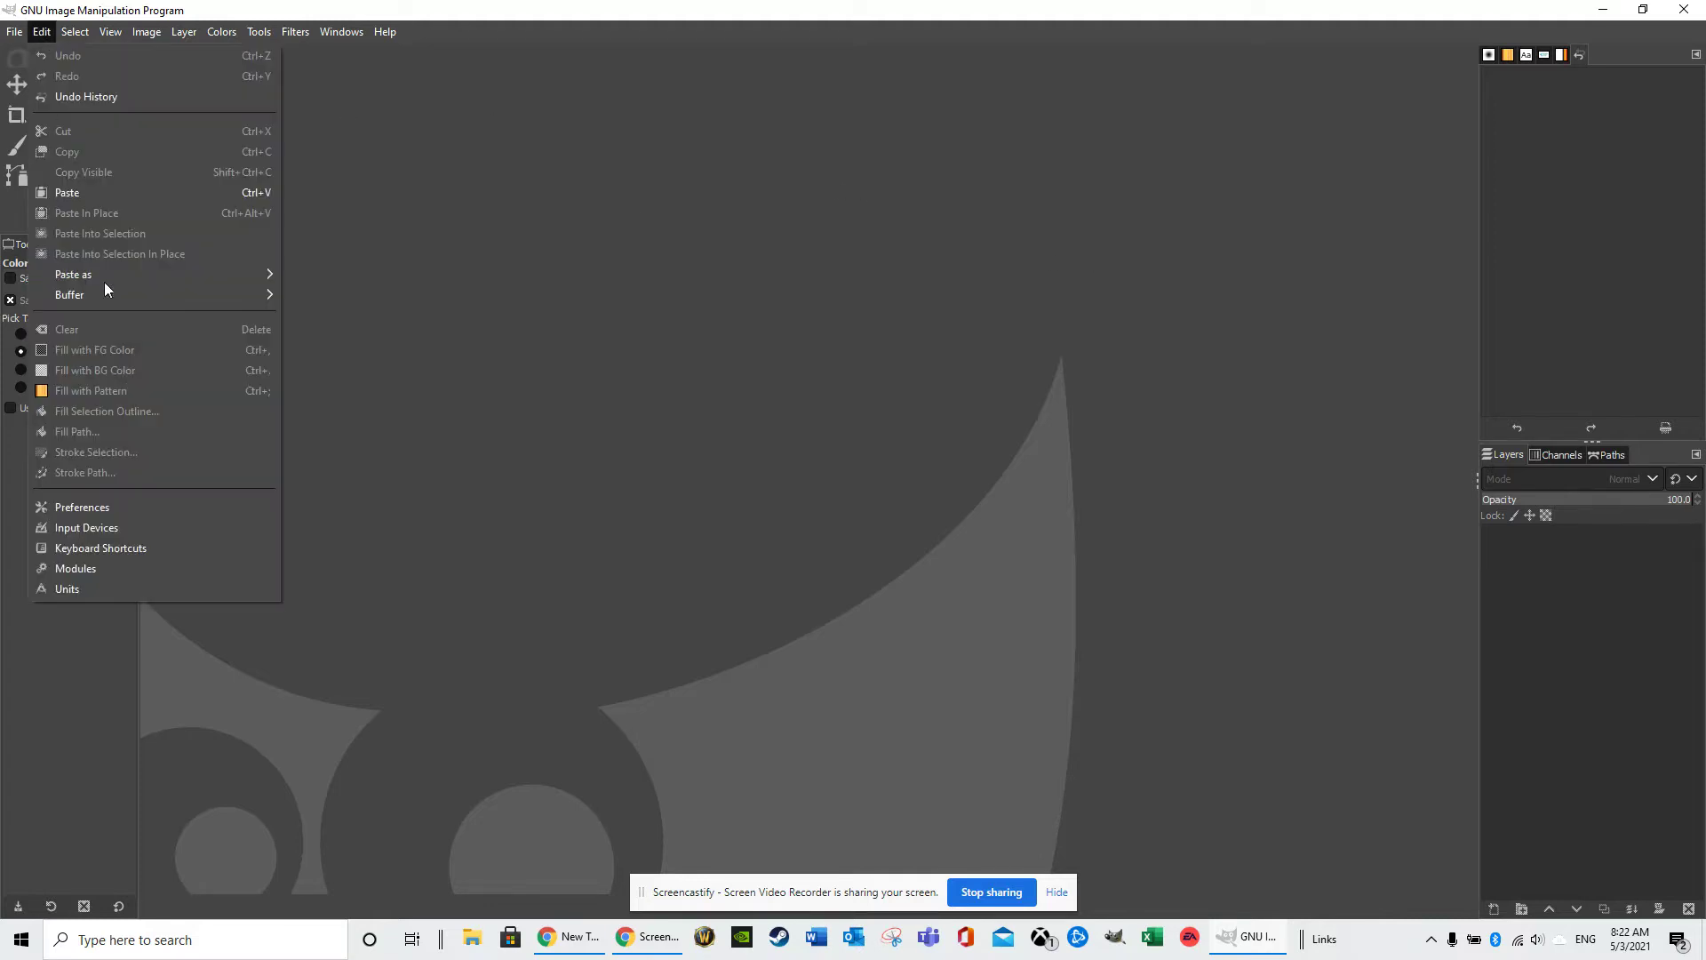
pyautogui.click(103, 504)
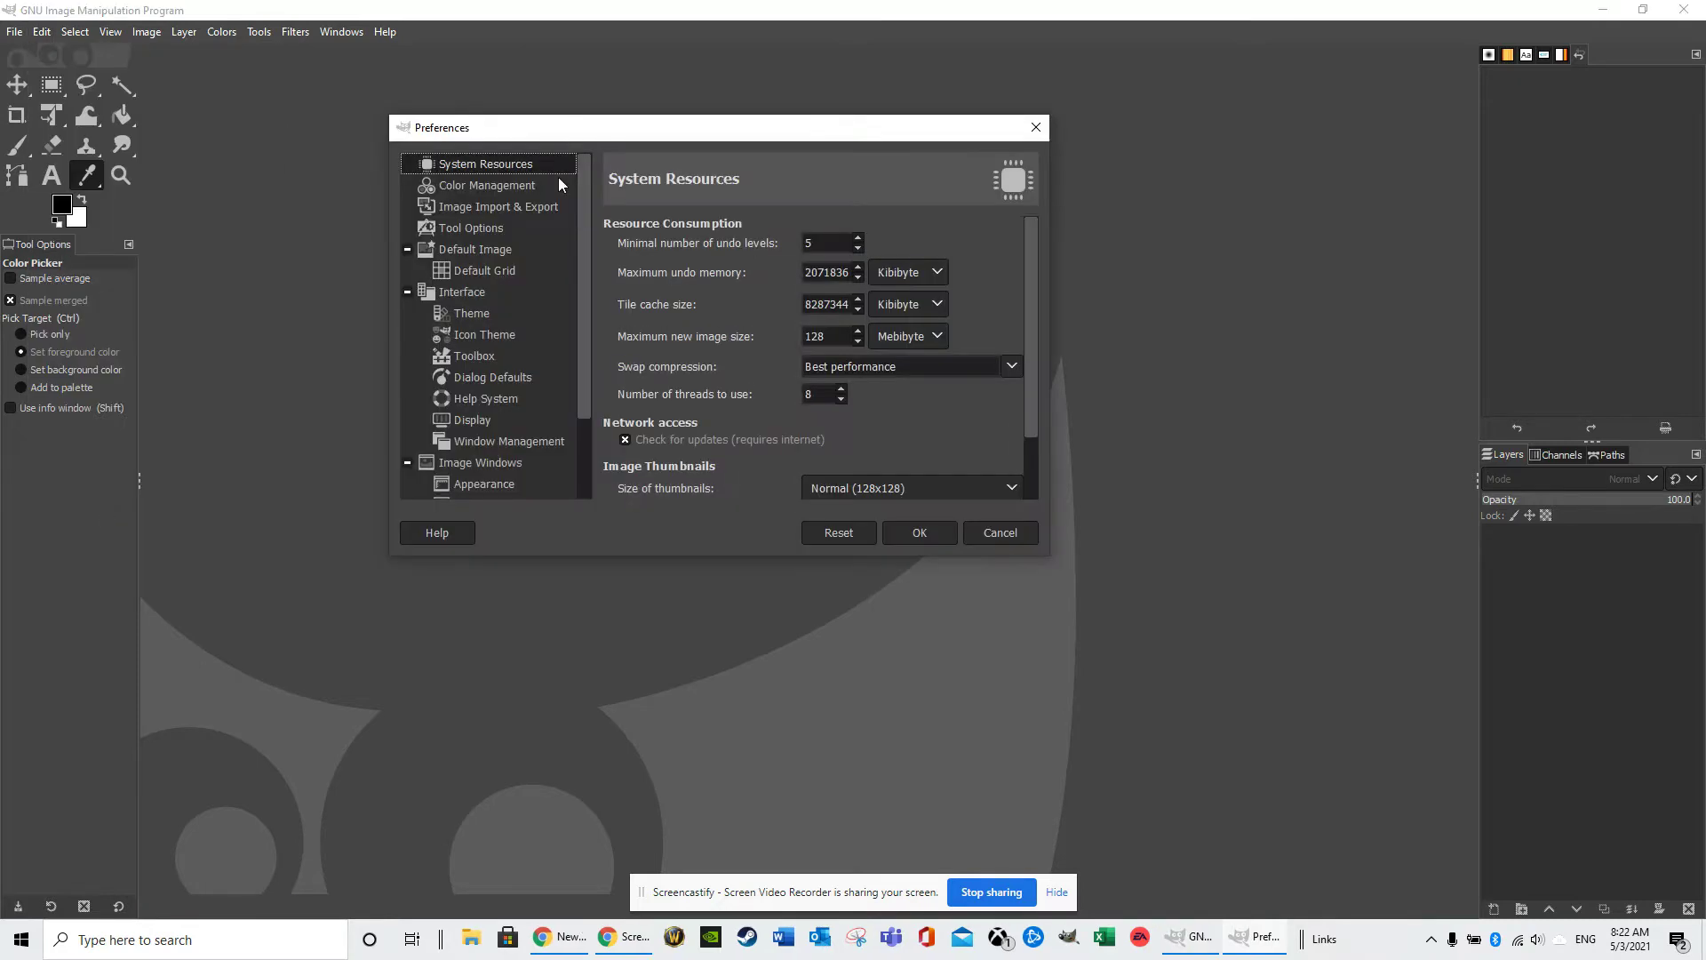
pyautogui.moveTo(579, 126); pyautogui.dragTo(699, 123)
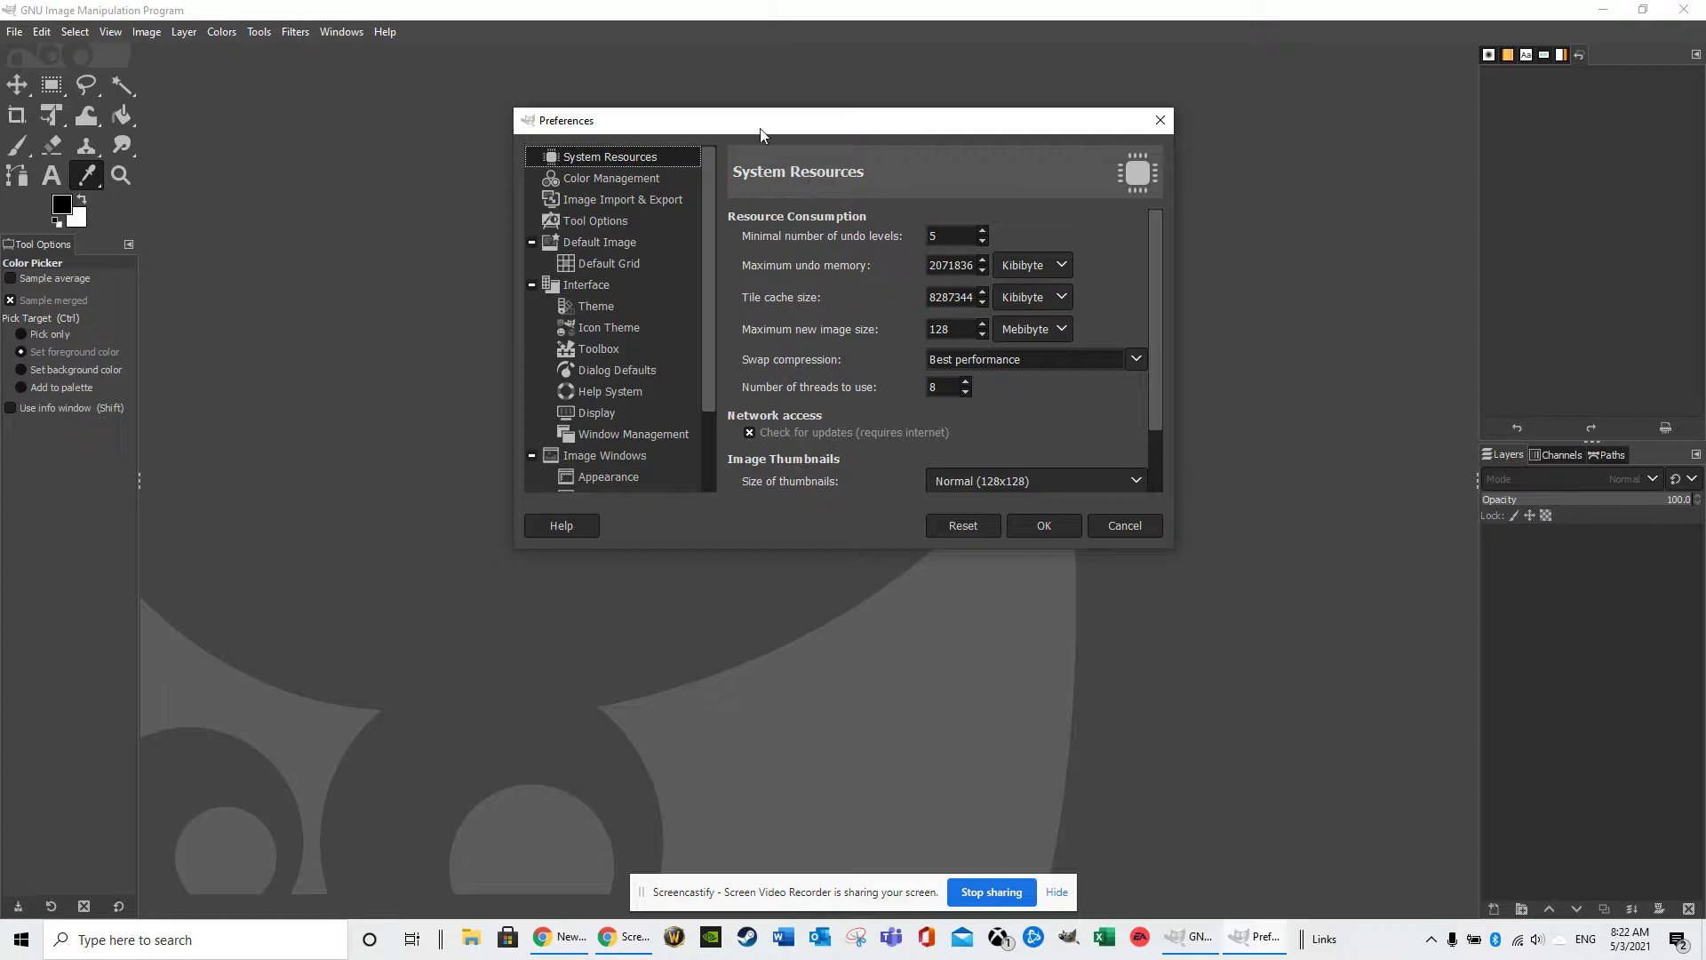
pyautogui.click(593, 283)
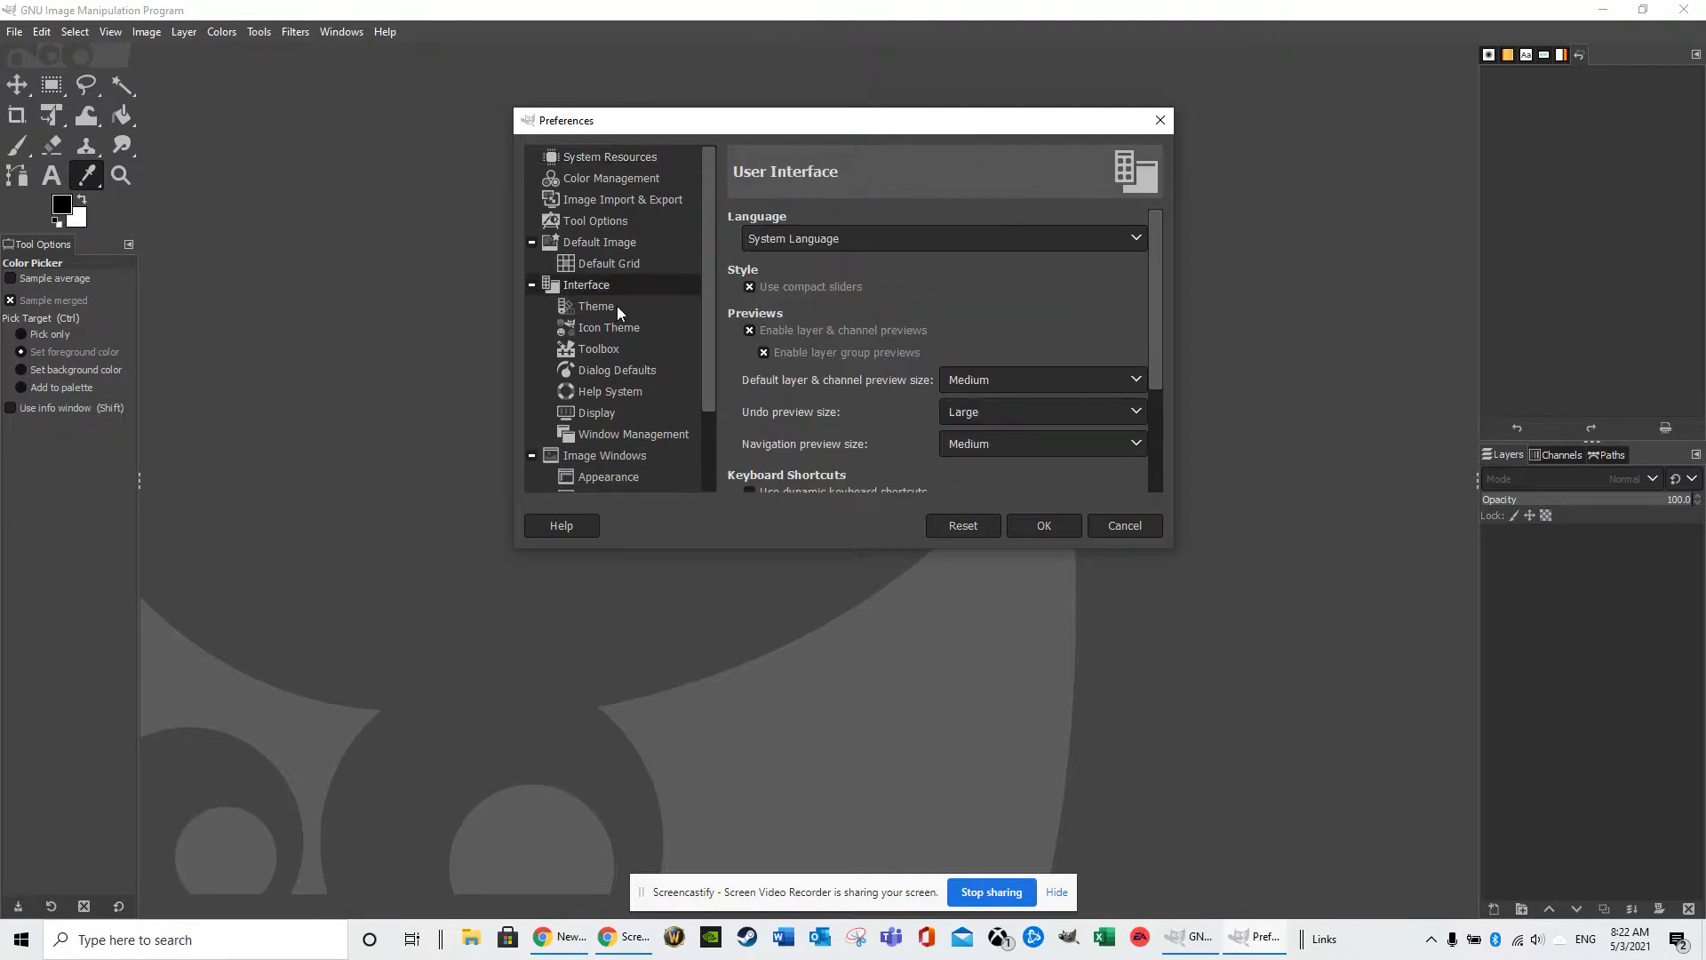
pyautogui.click(617, 306)
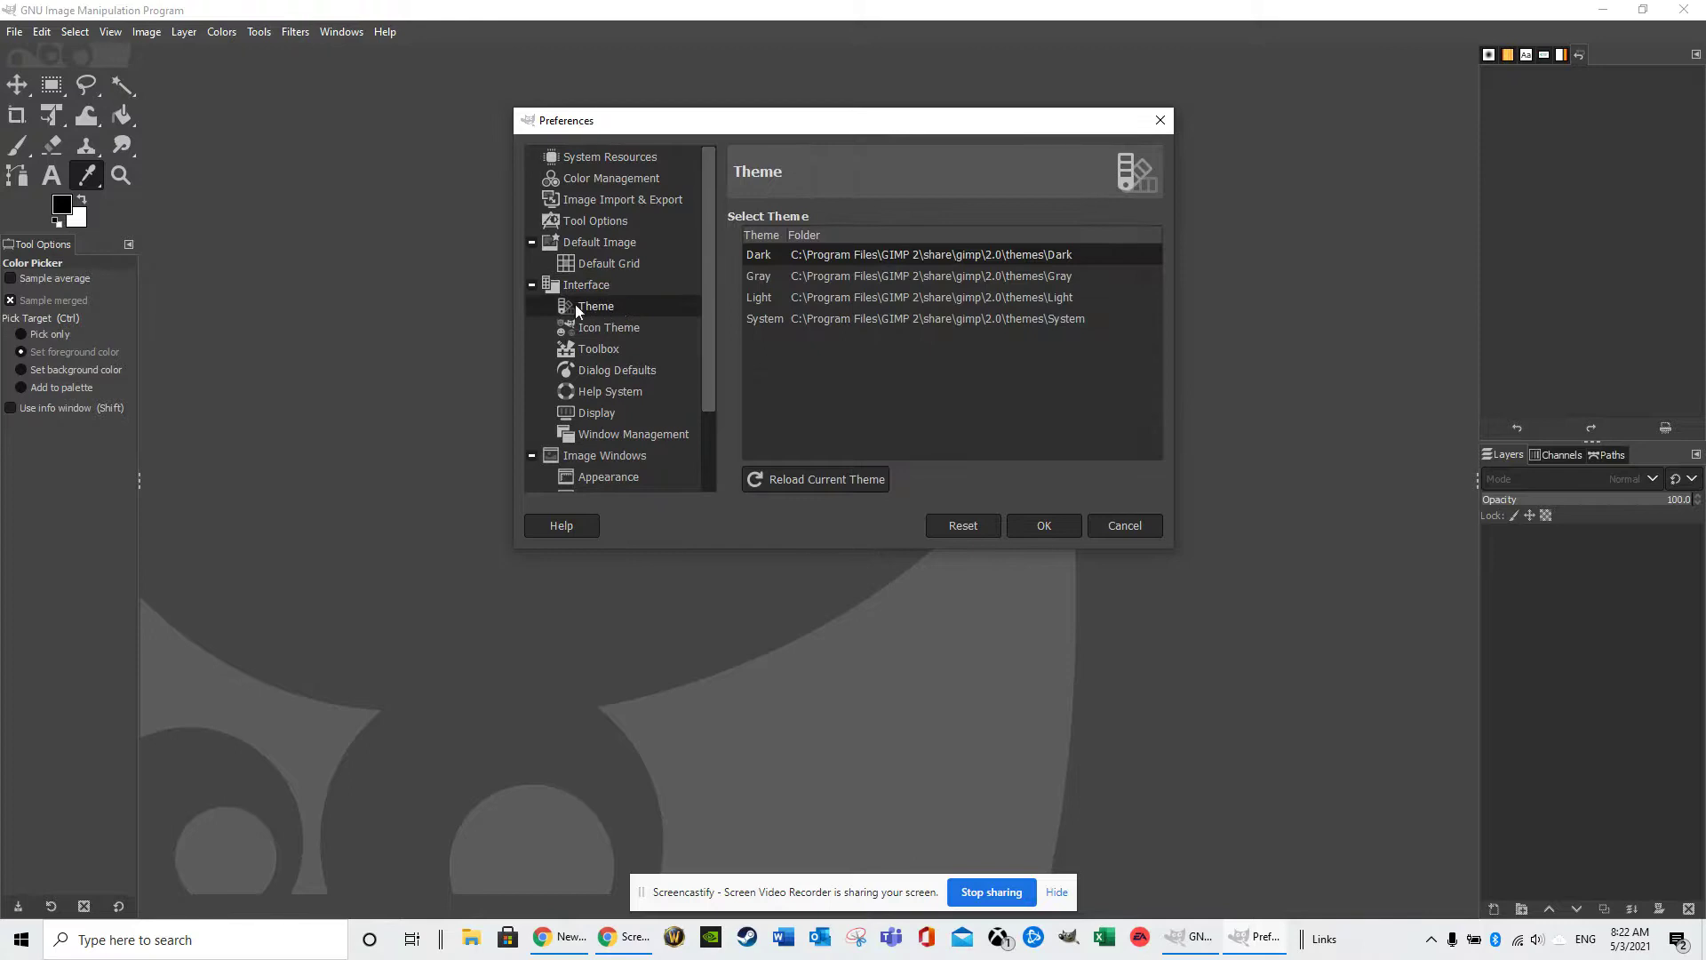
# - Try the Gray, Light and System interface themes and switch back to the Dark theme
pyautogui.click(791, 275)
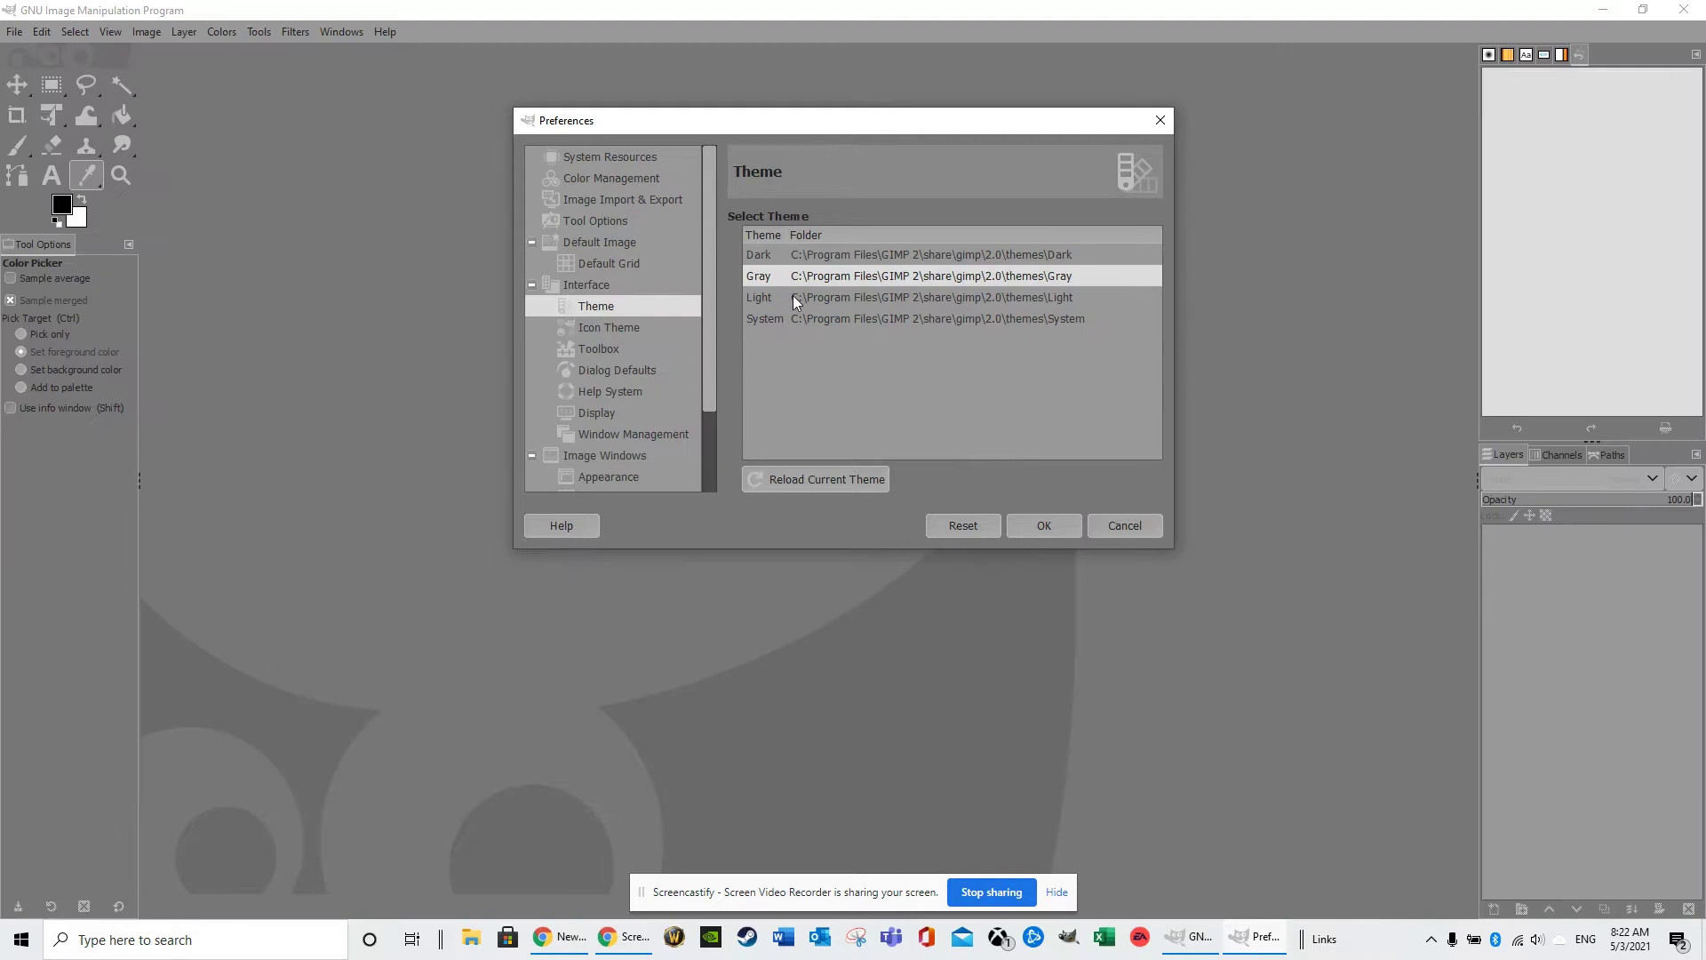
pyautogui.click(812, 295)
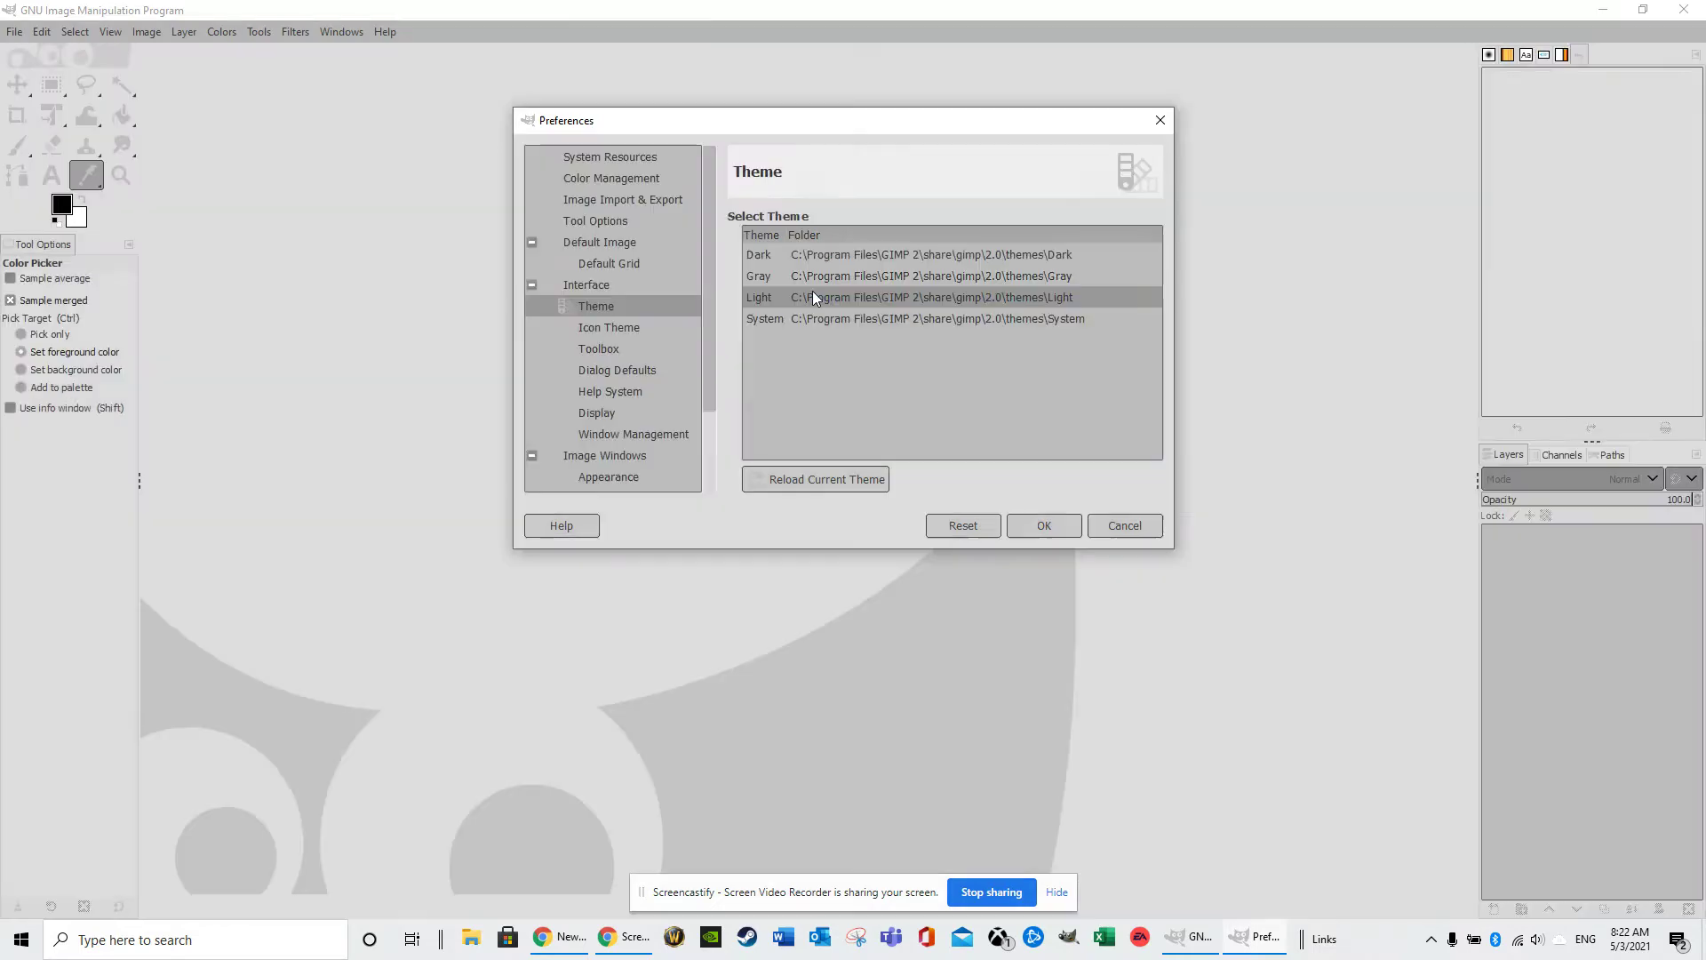
pyautogui.click(802, 318)
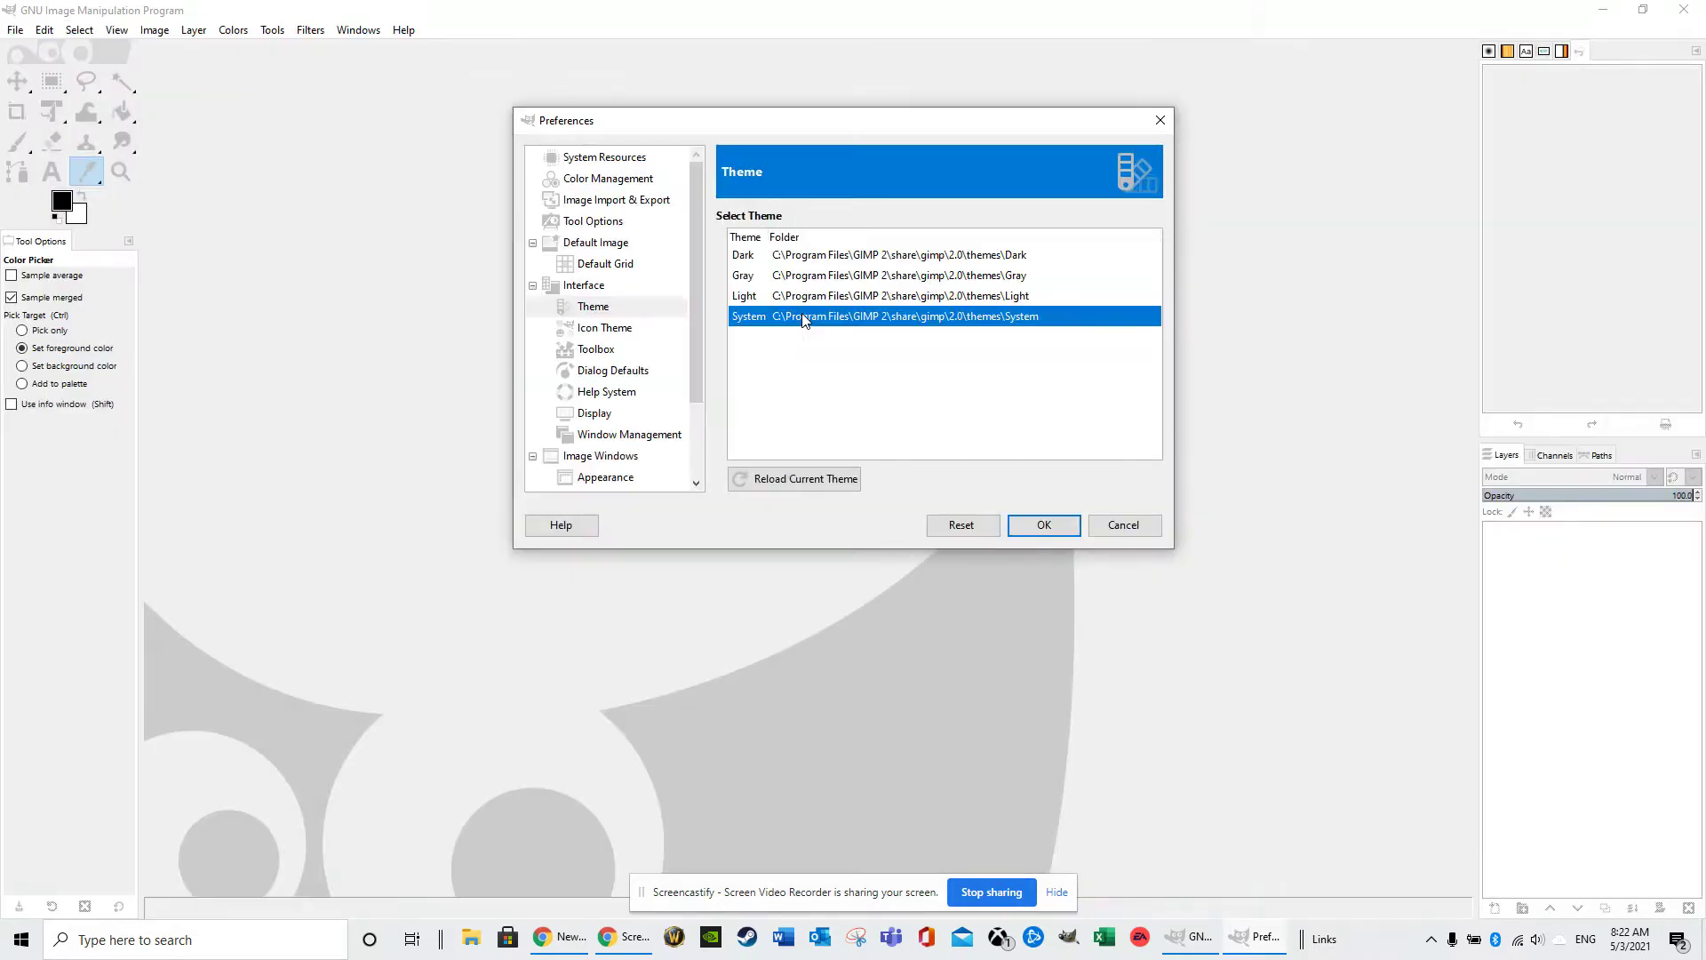
pyautogui.click(776, 259)
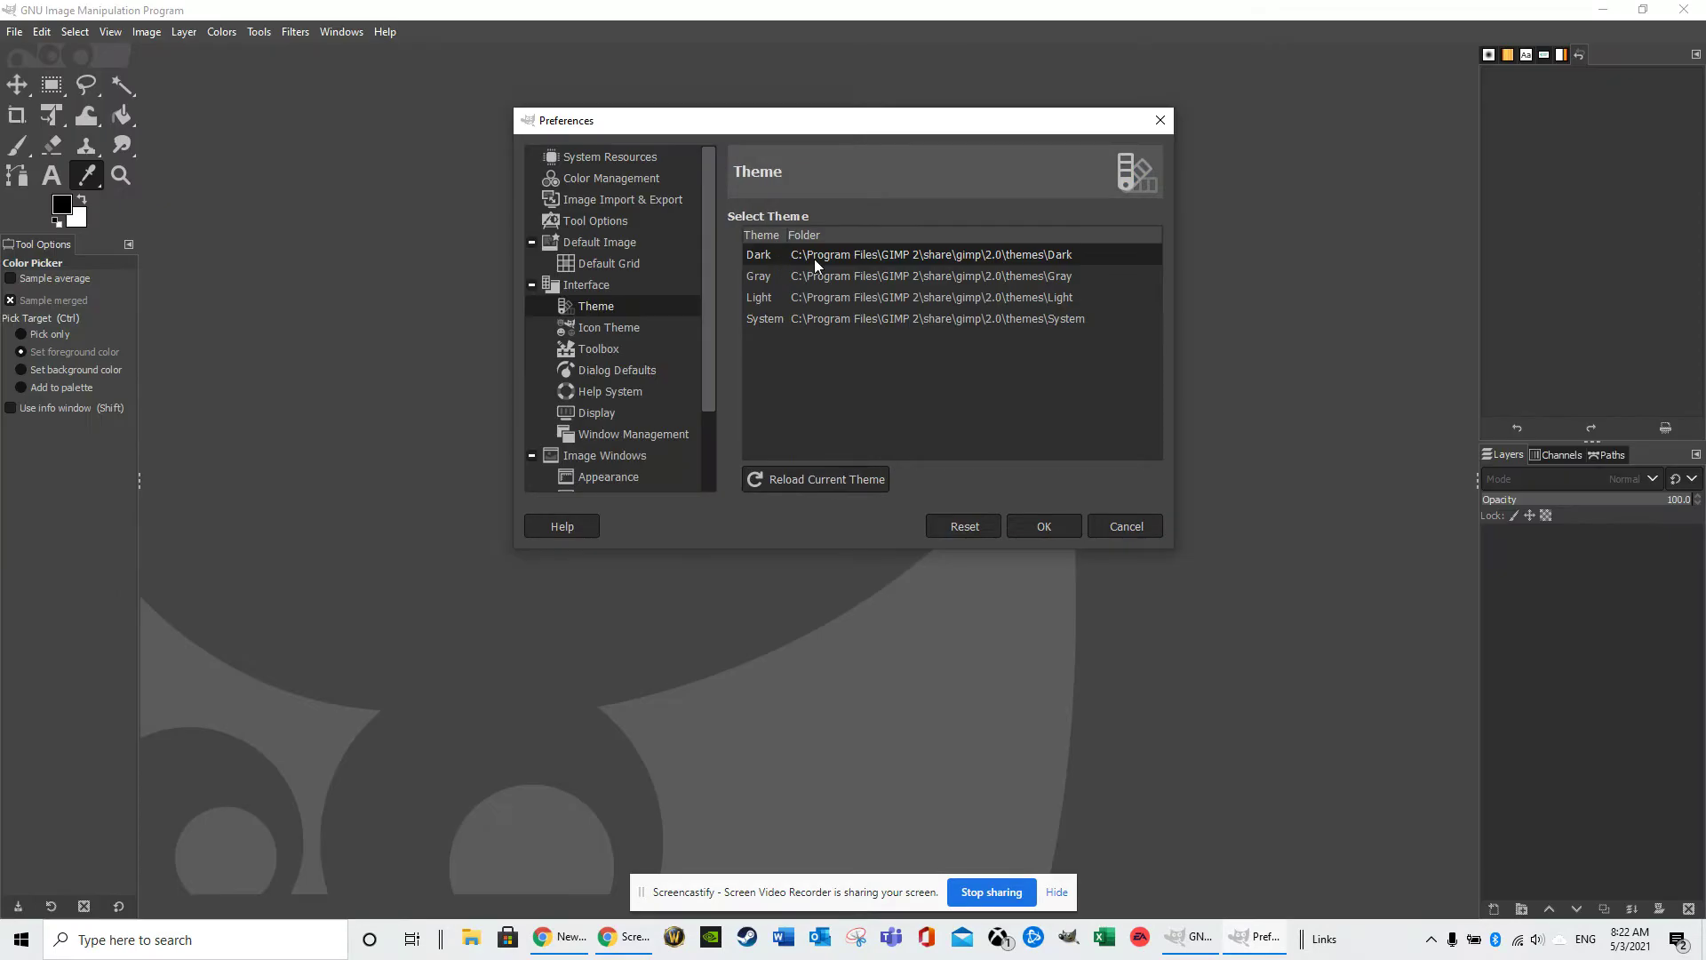
# - Apply the Legacy icon theme and widen the toolbox dock to six tool columns
pyautogui.click(620, 327)
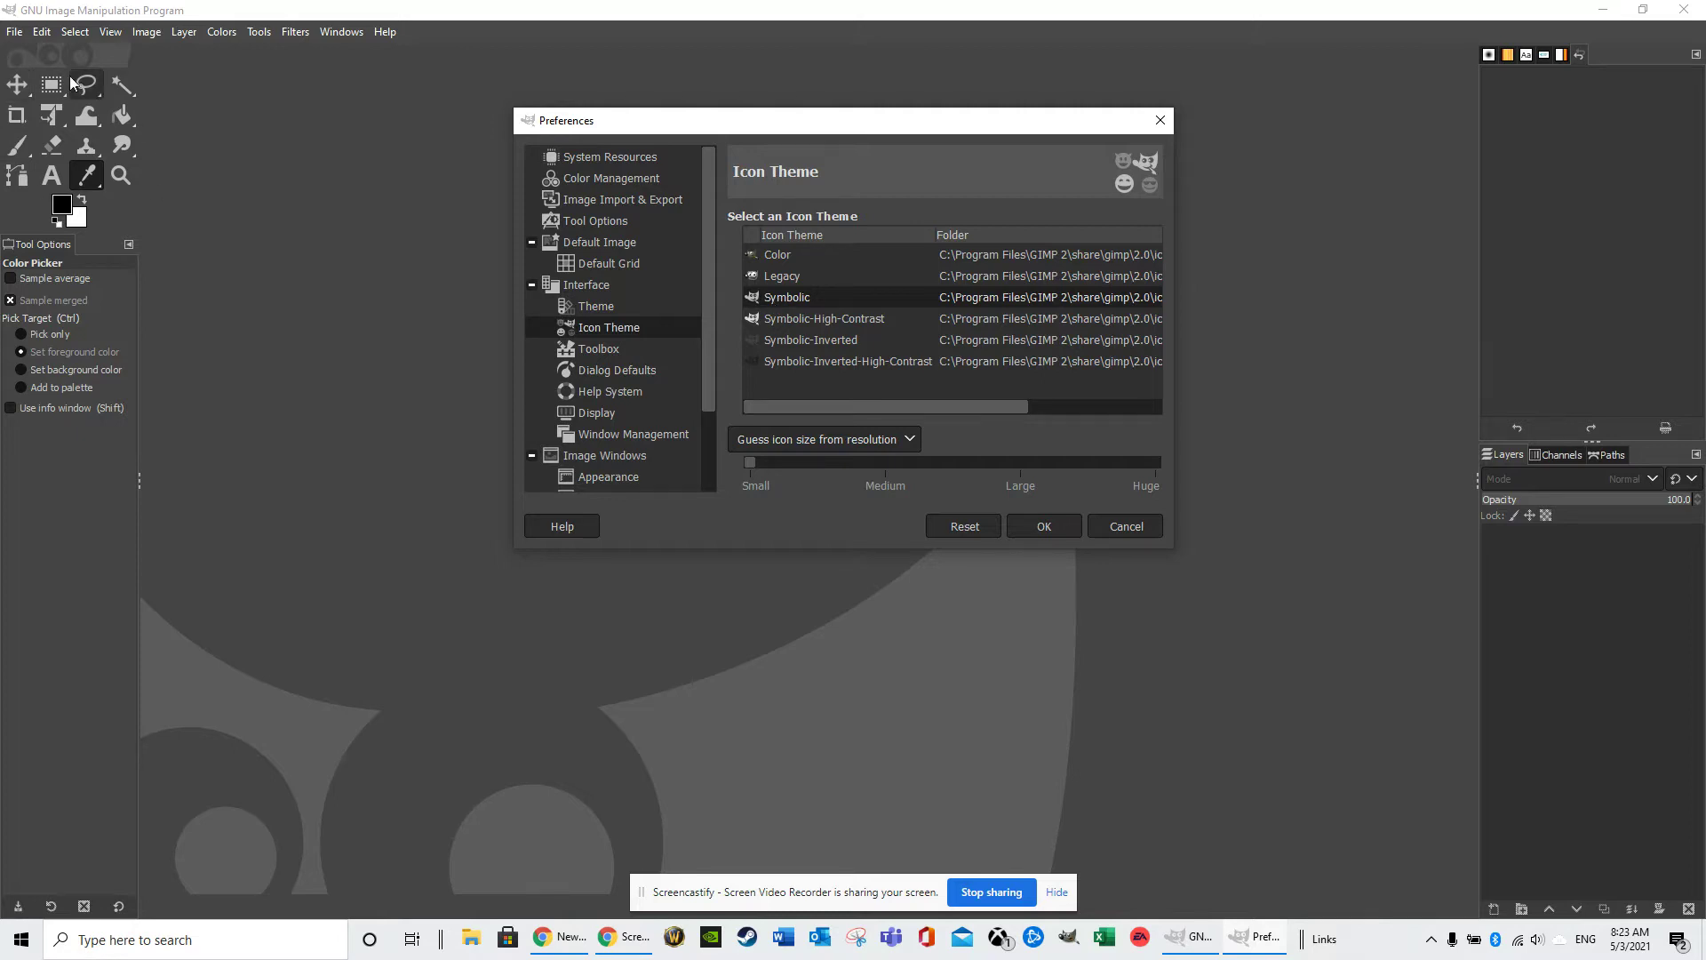
pyautogui.click(798, 277)
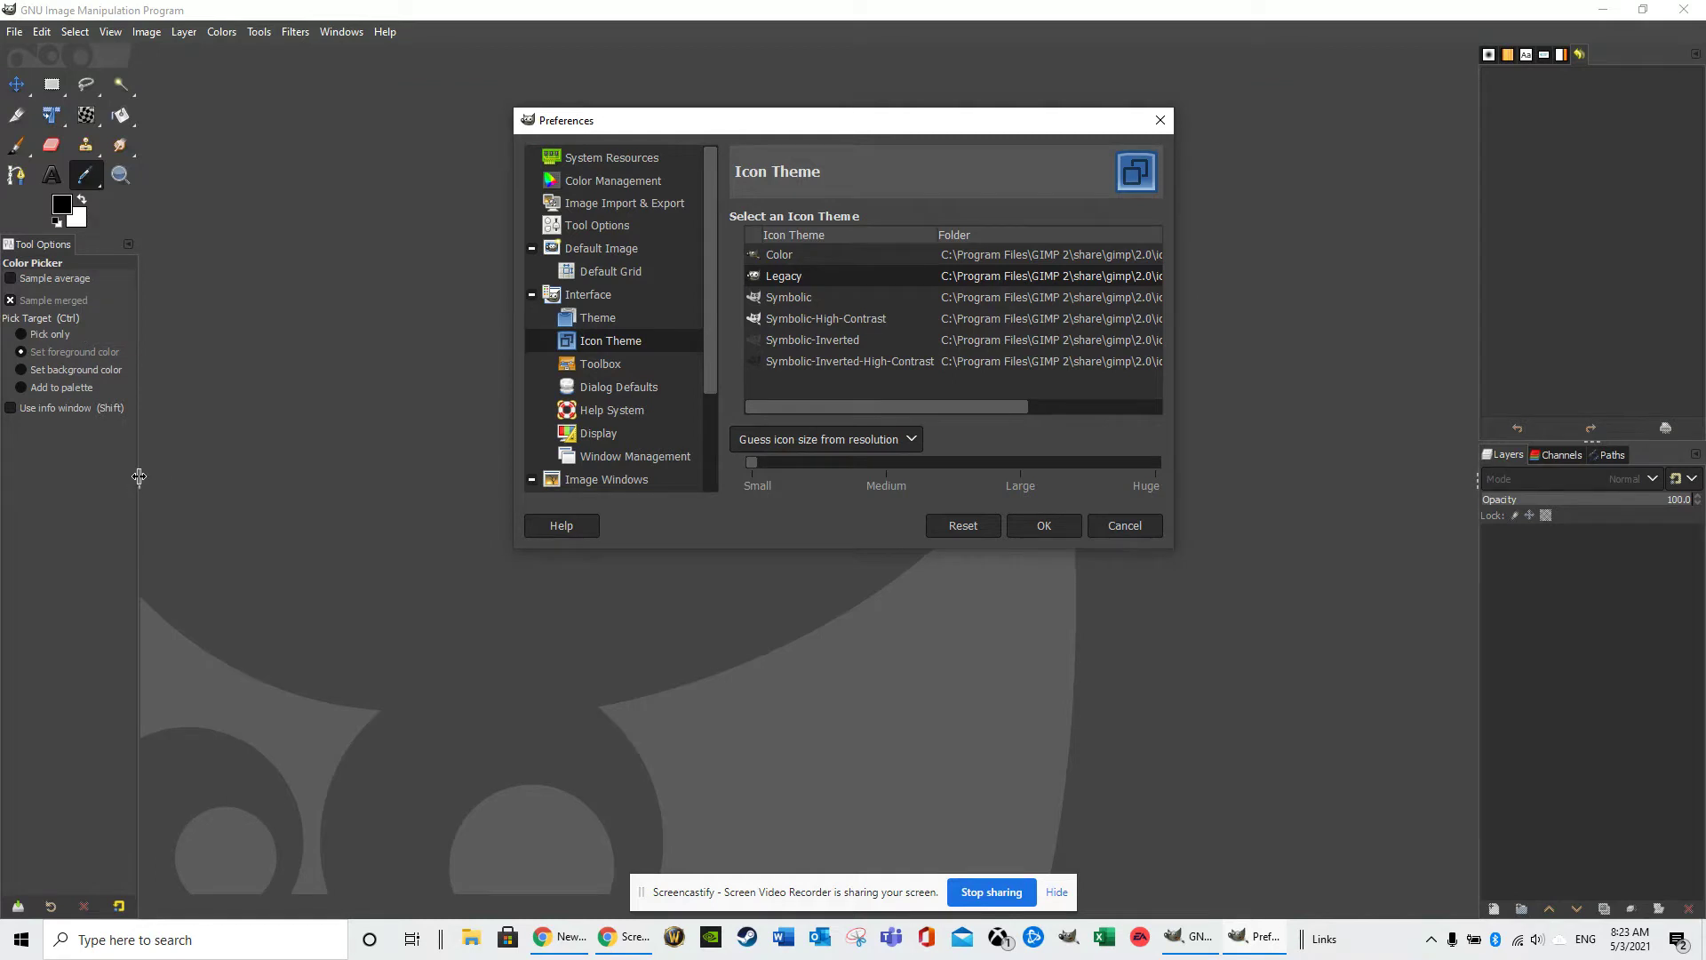
pyautogui.moveTo(138, 477); pyautogui.dragTo(190, 501)
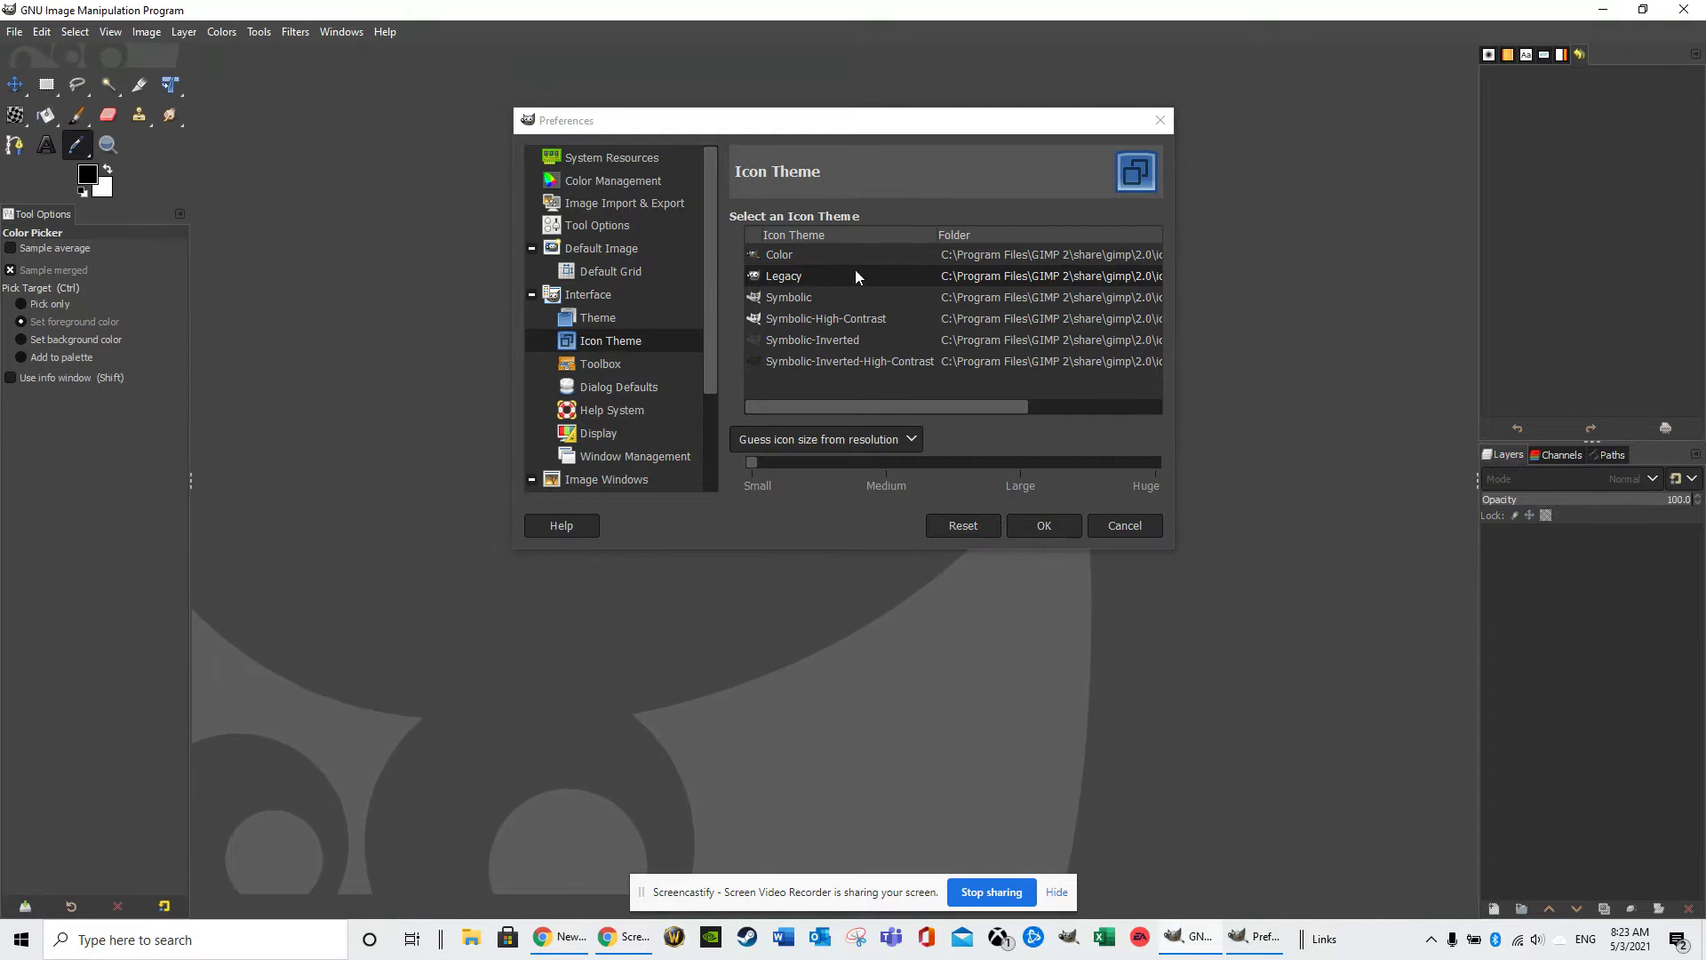
# - Disable tool groups in the toolbox preferences so each tool has its own icon
pyautogui.click(605, 366)
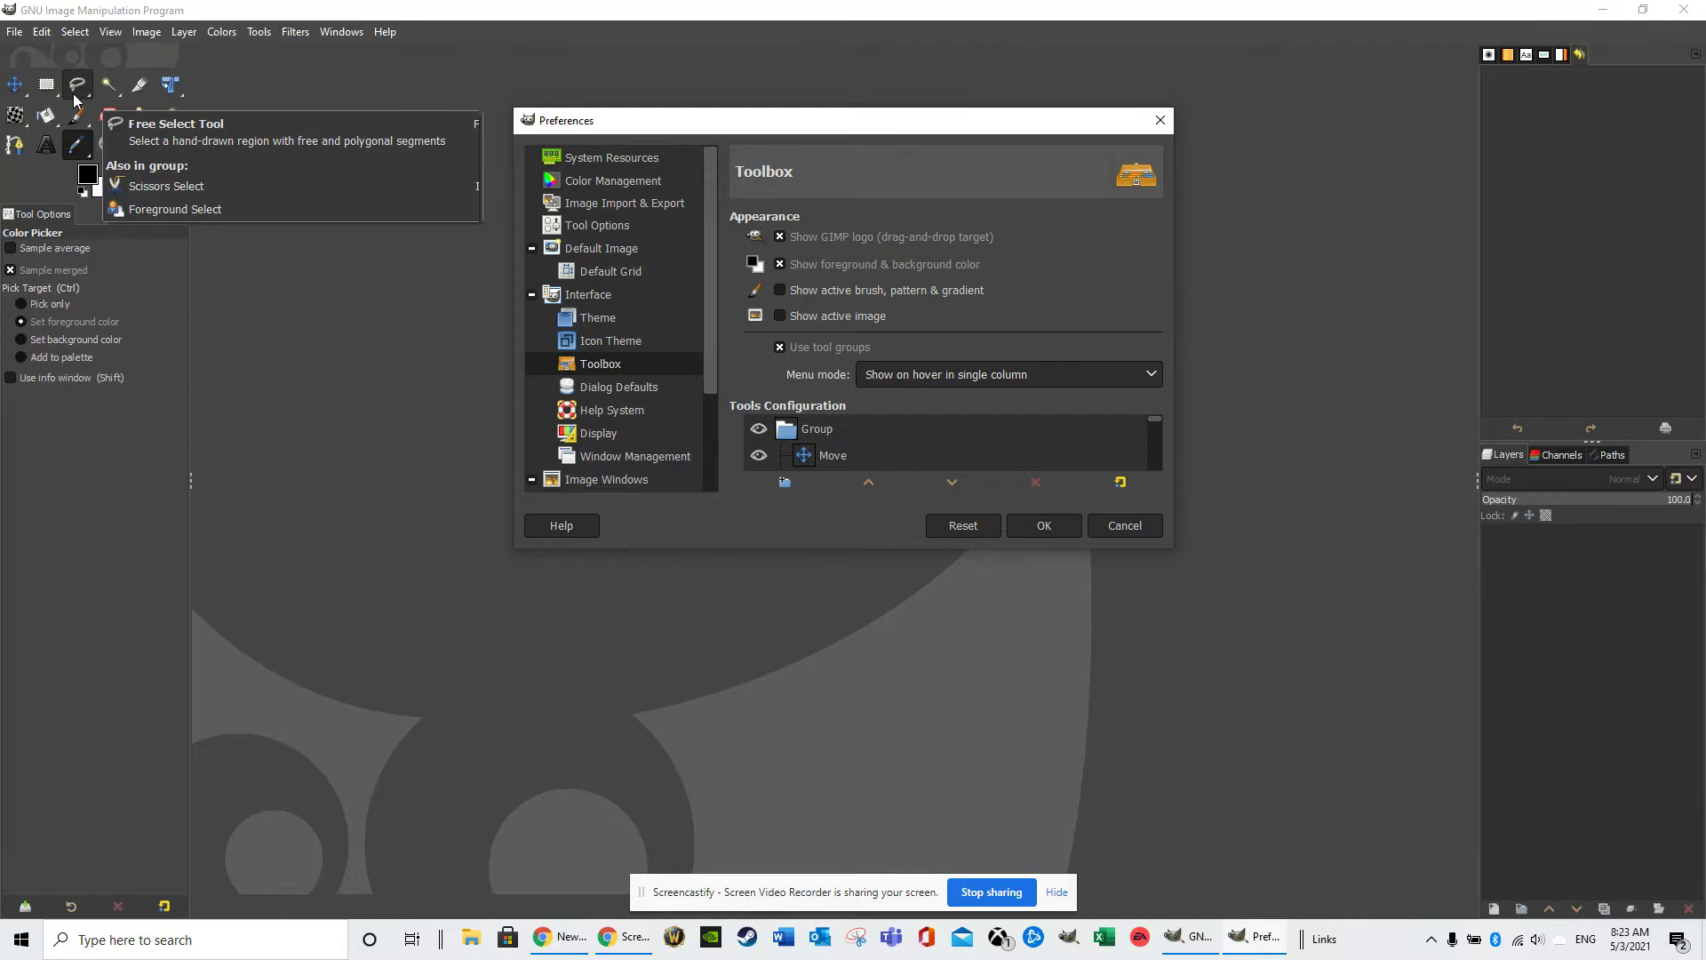
pyautogui.moveTo(76, 99)
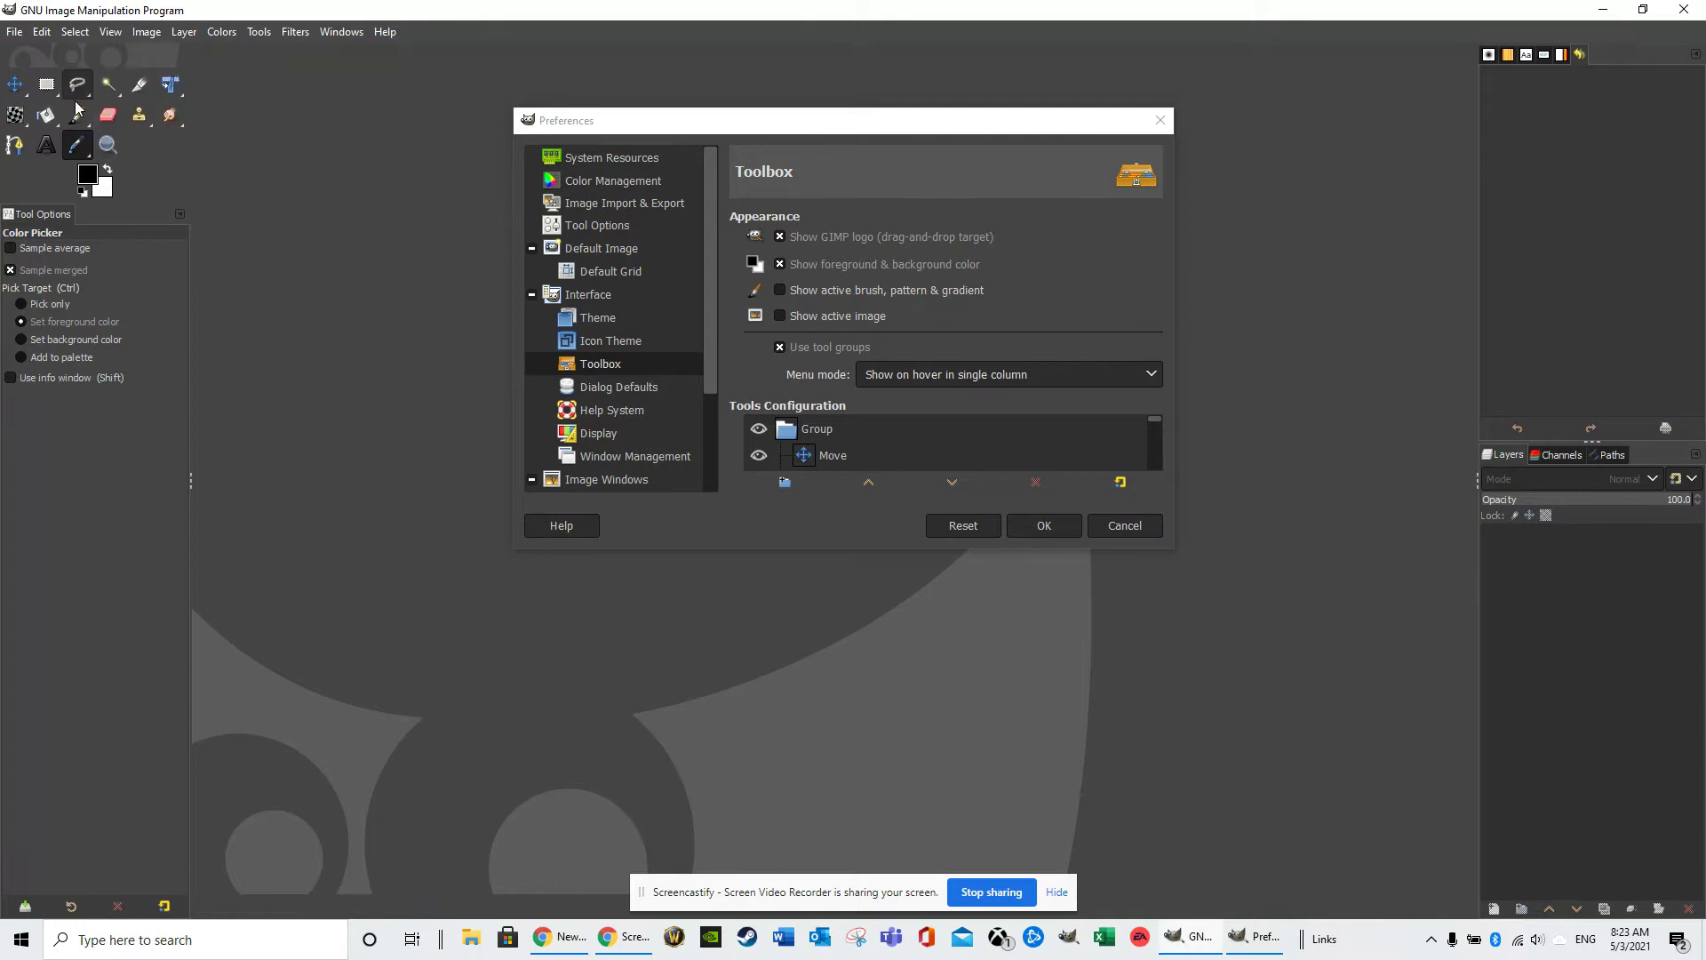
pyautogui.click(780, 347)
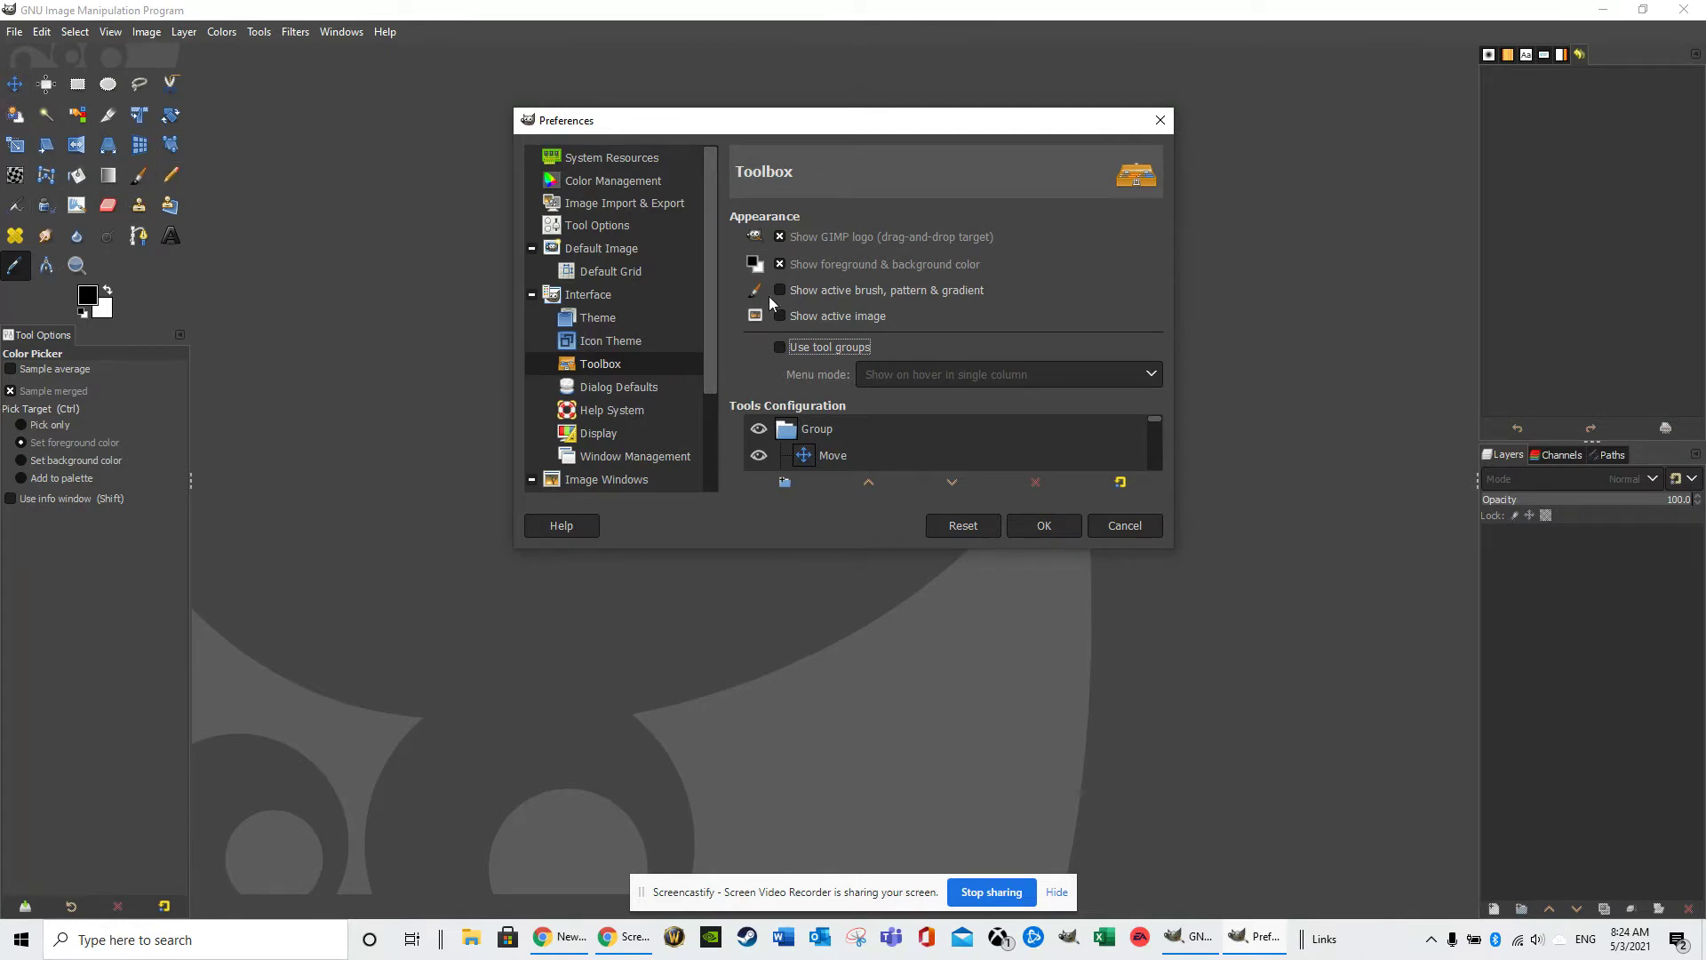
# - Change the icon theme to Color and accept the preferences
pyautogui.click(599, 342)
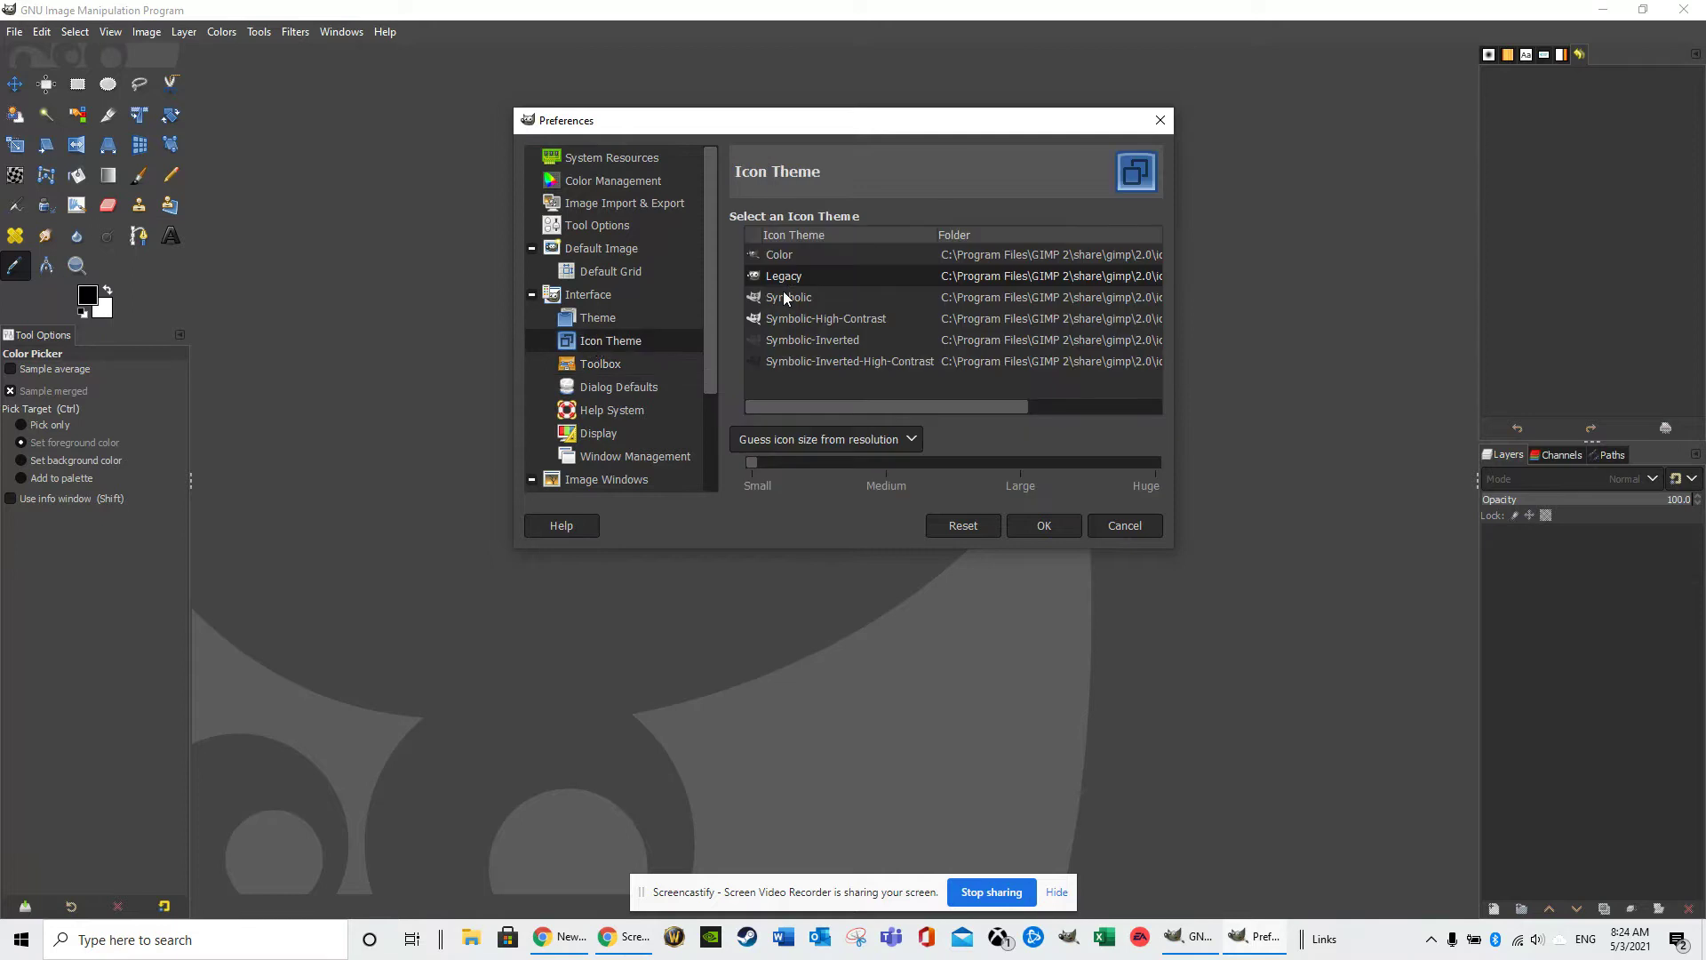
pyautogui.click(796, 257)
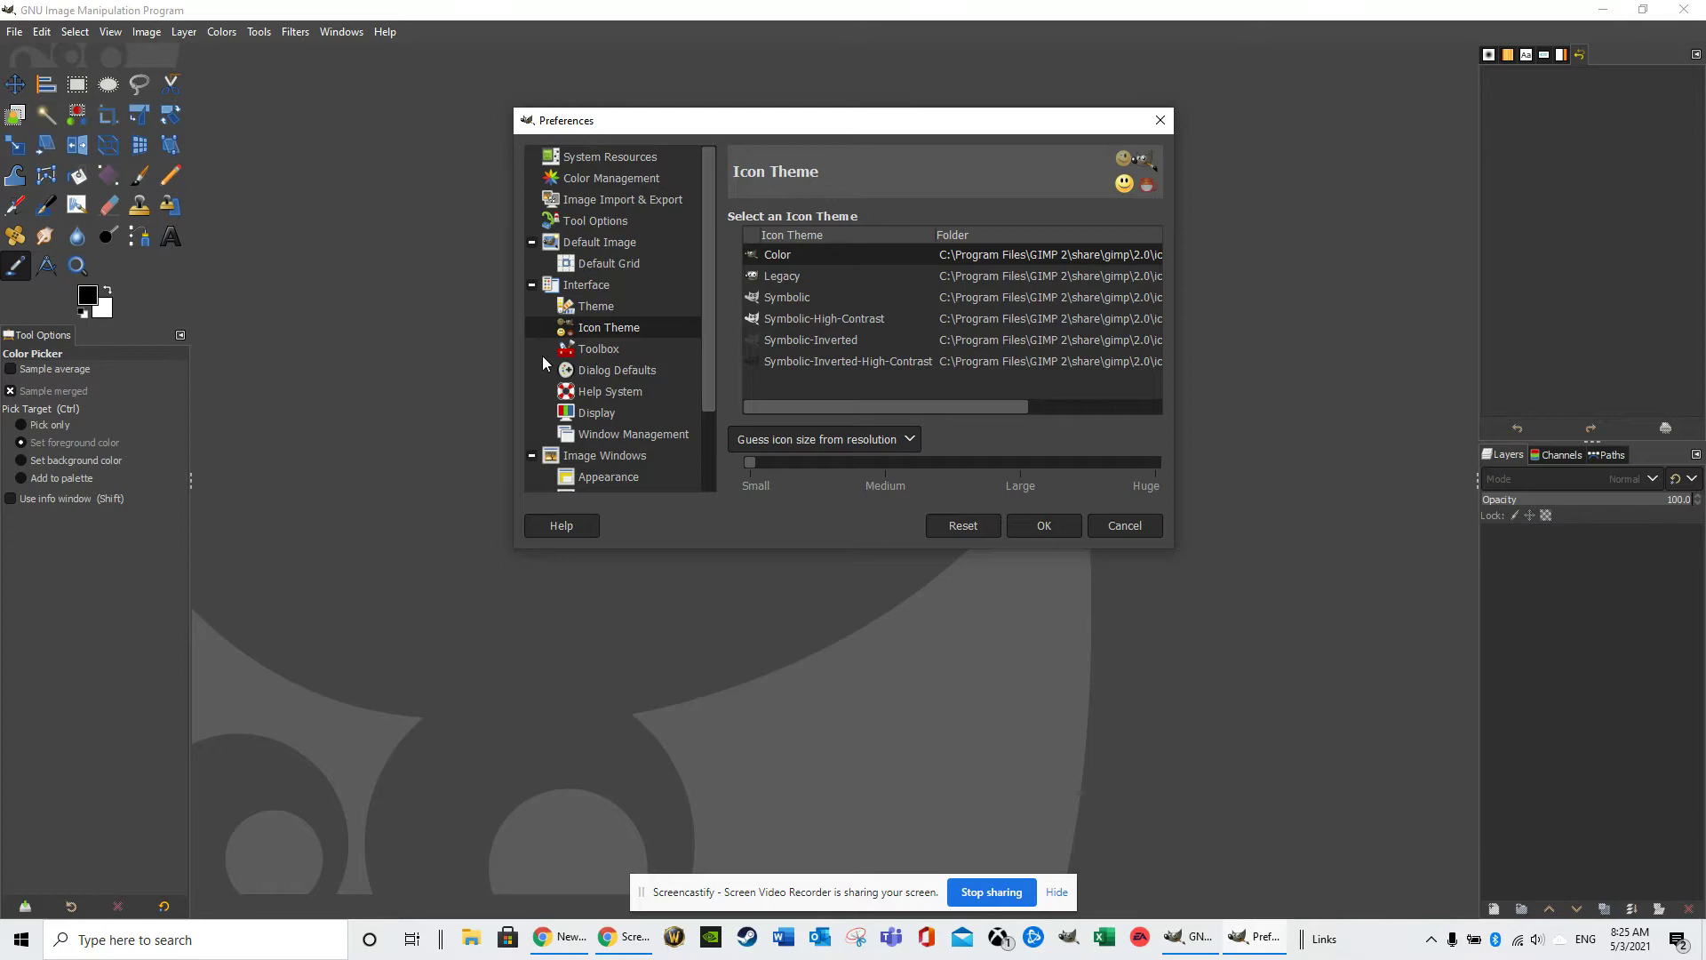
pyautogui.click(1043, 530)
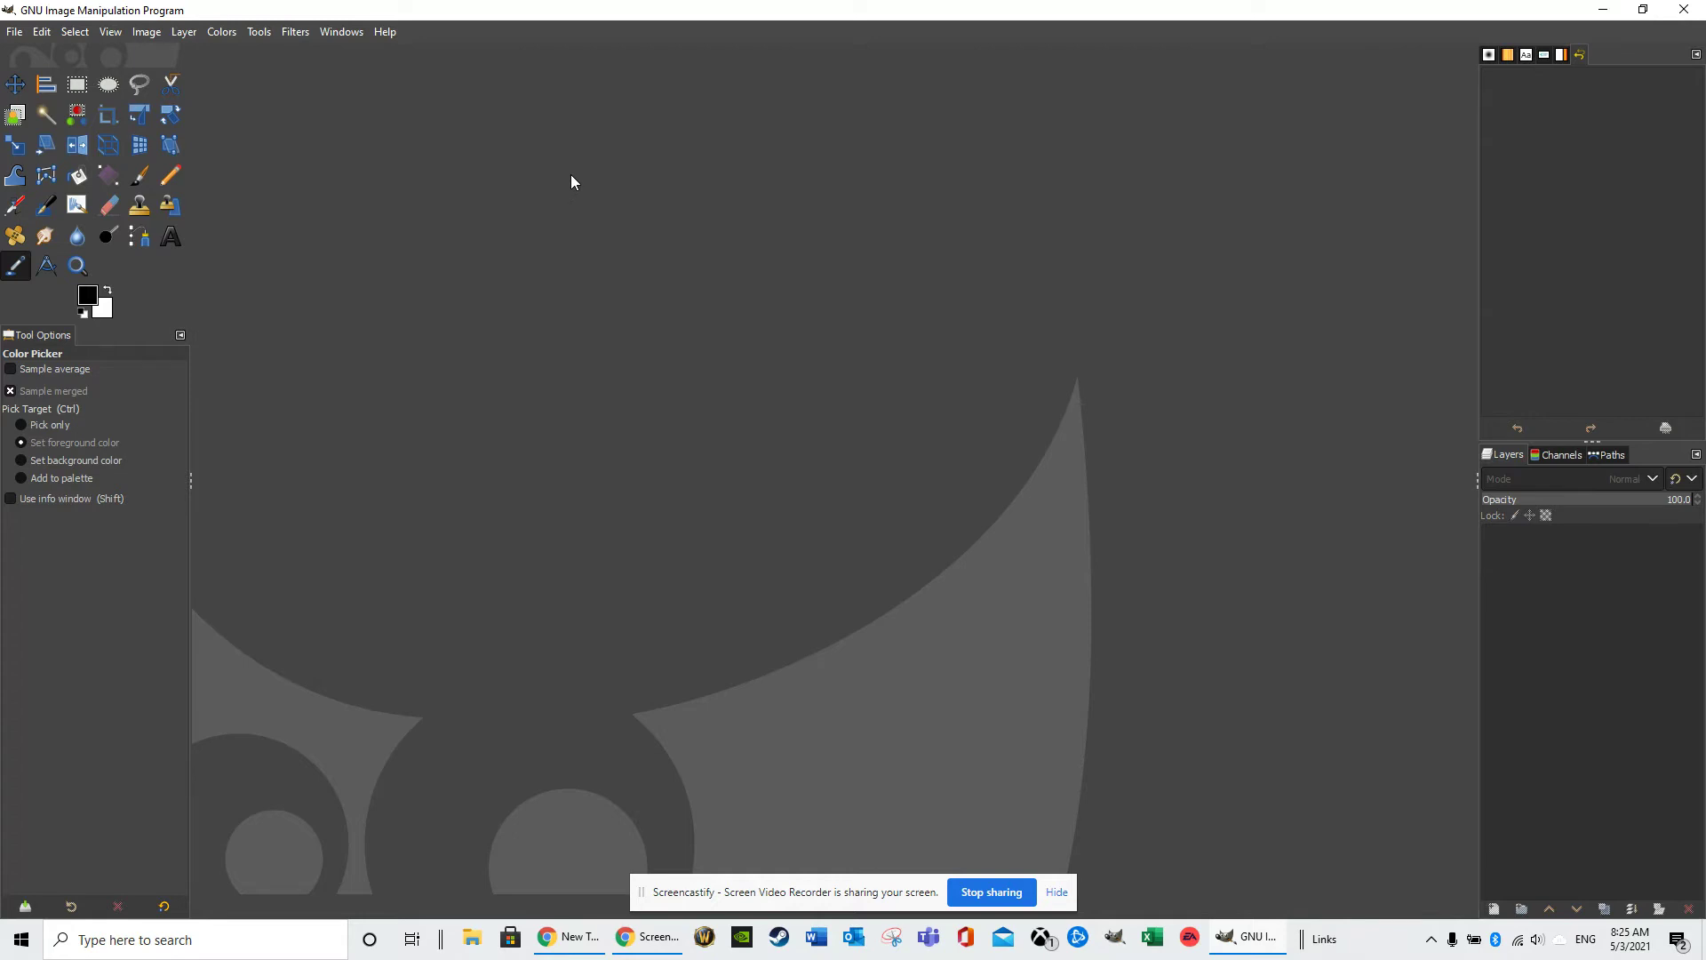
# - Open the recently used image asdsa.jpg
pyautogui.click(14, 32)
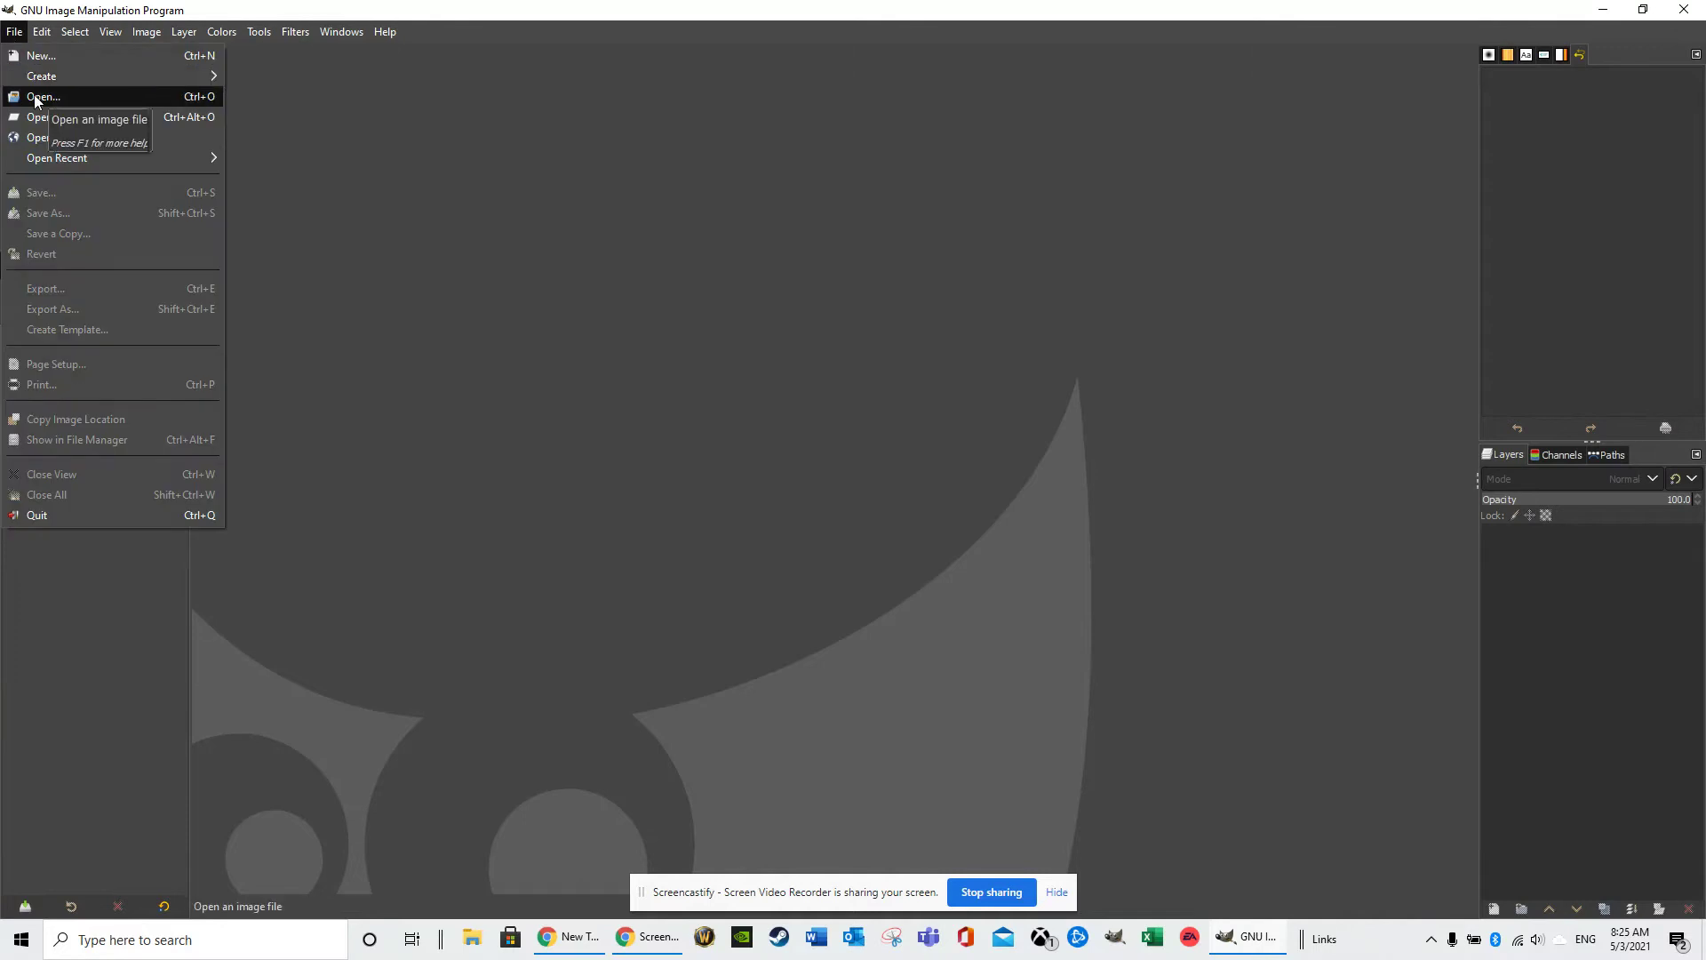
pyautogui.moveTo(71, 159)
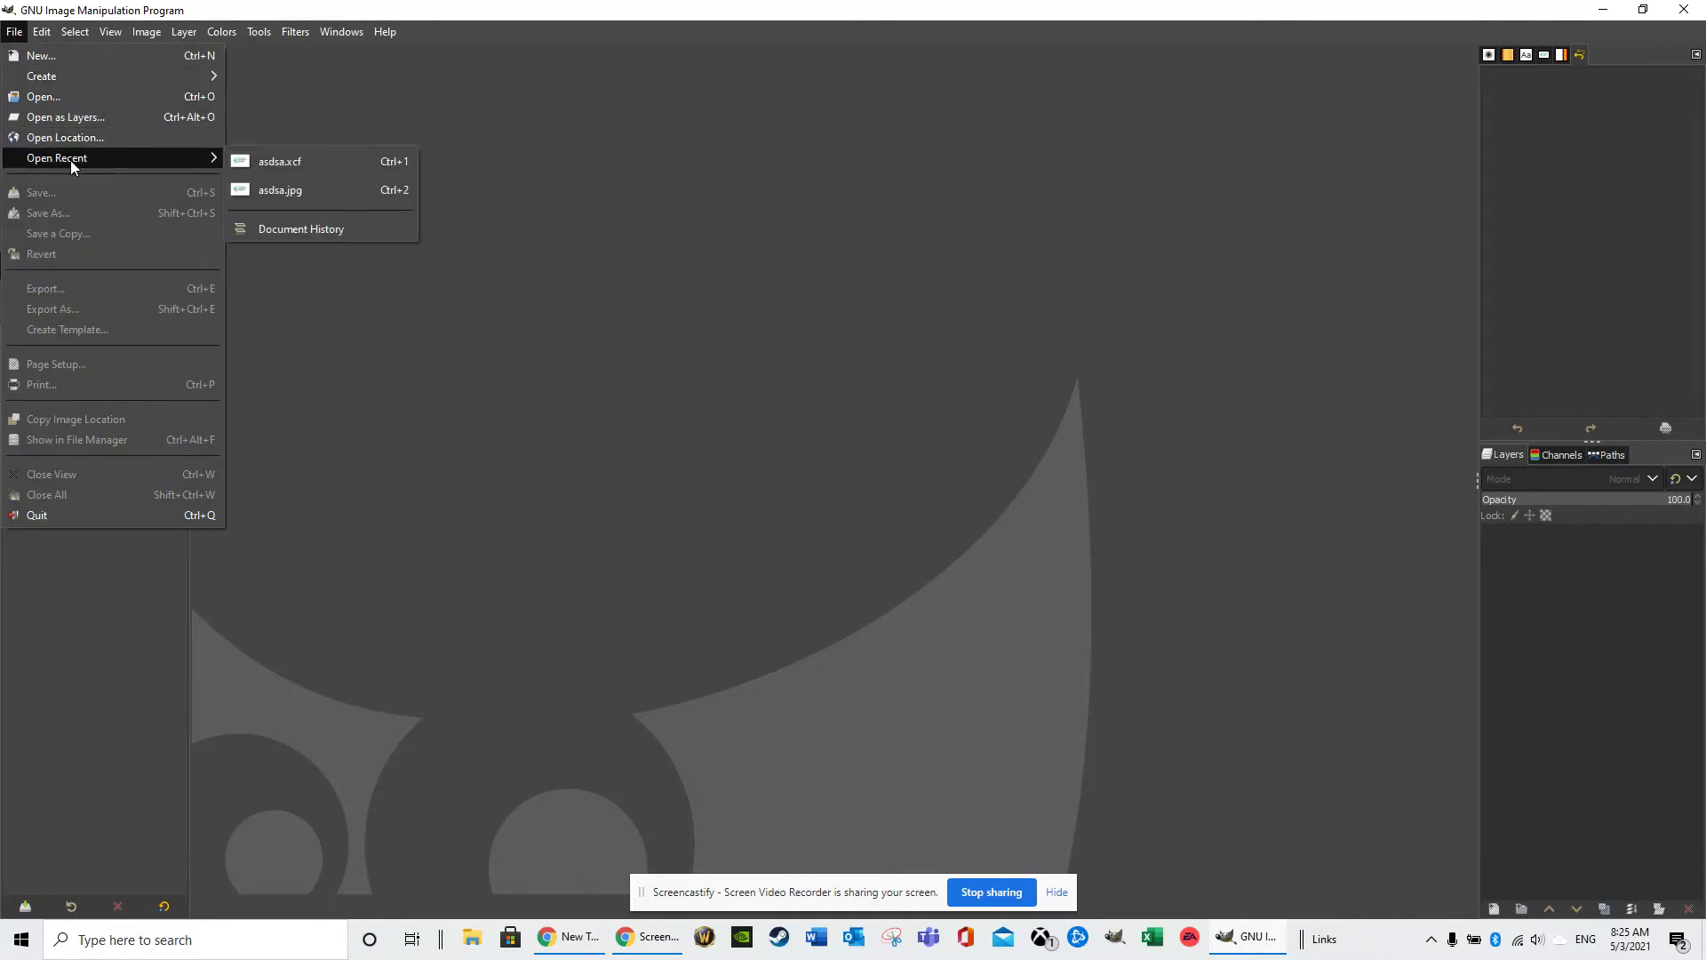
pyautogui.click(284, 189)
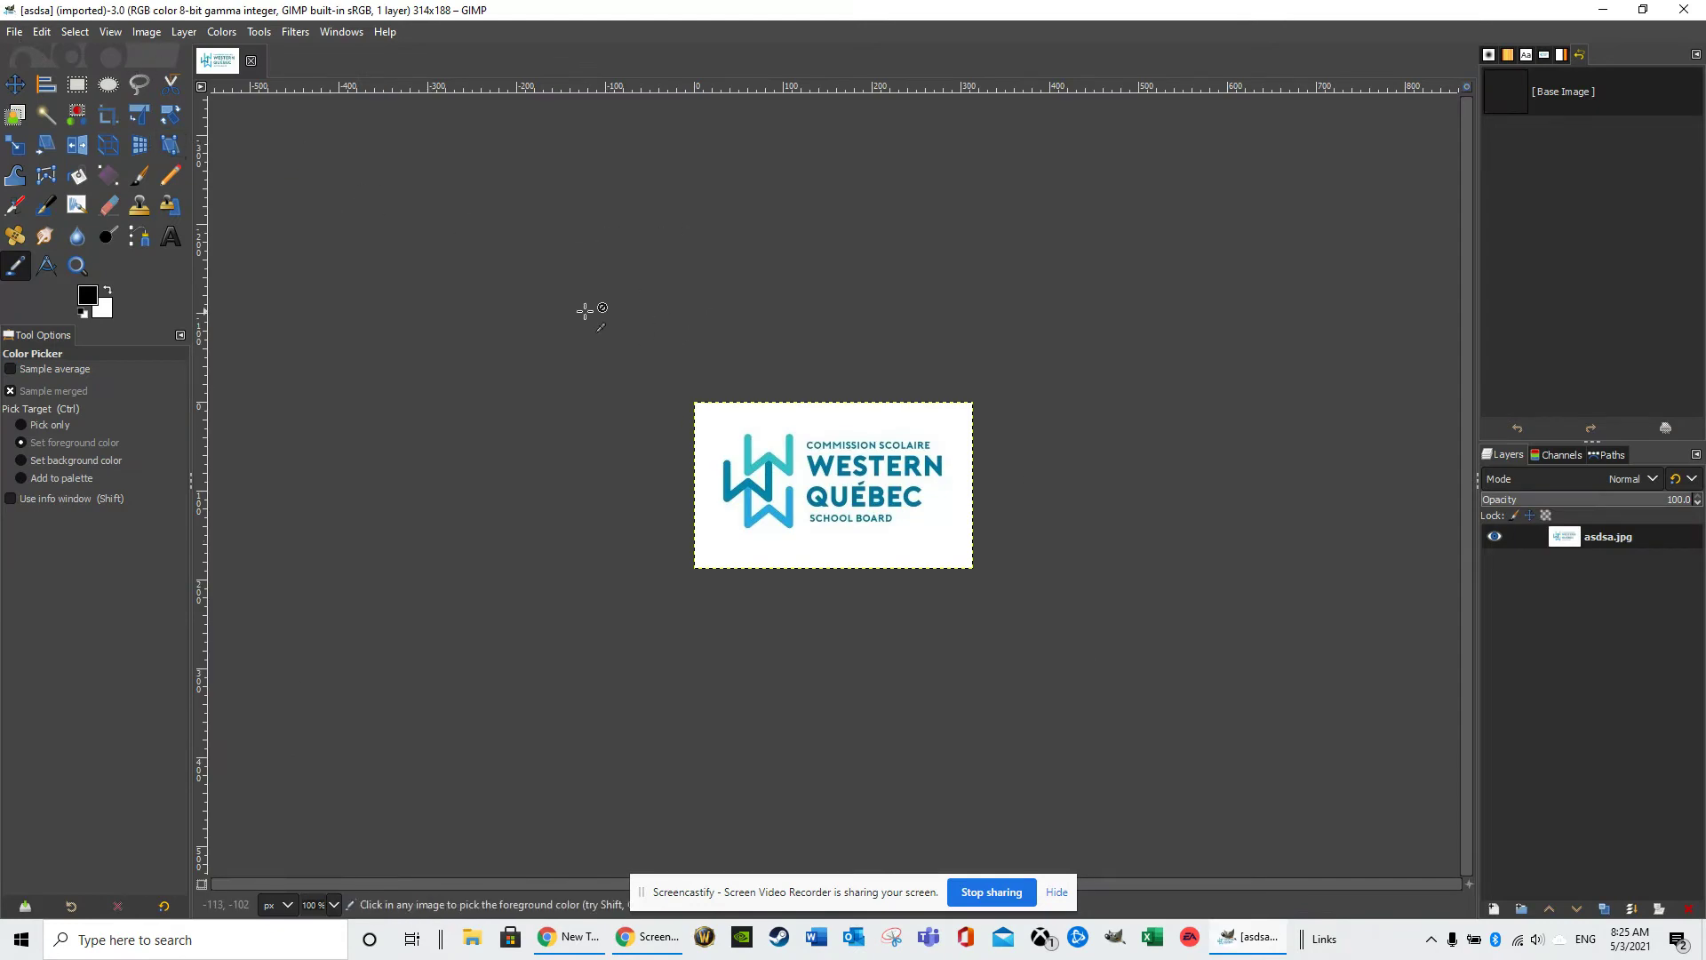
# - Examine the xcf extension in the Save As dialog's file name and close the dialog without saving
pyautogui.click(17, 32)
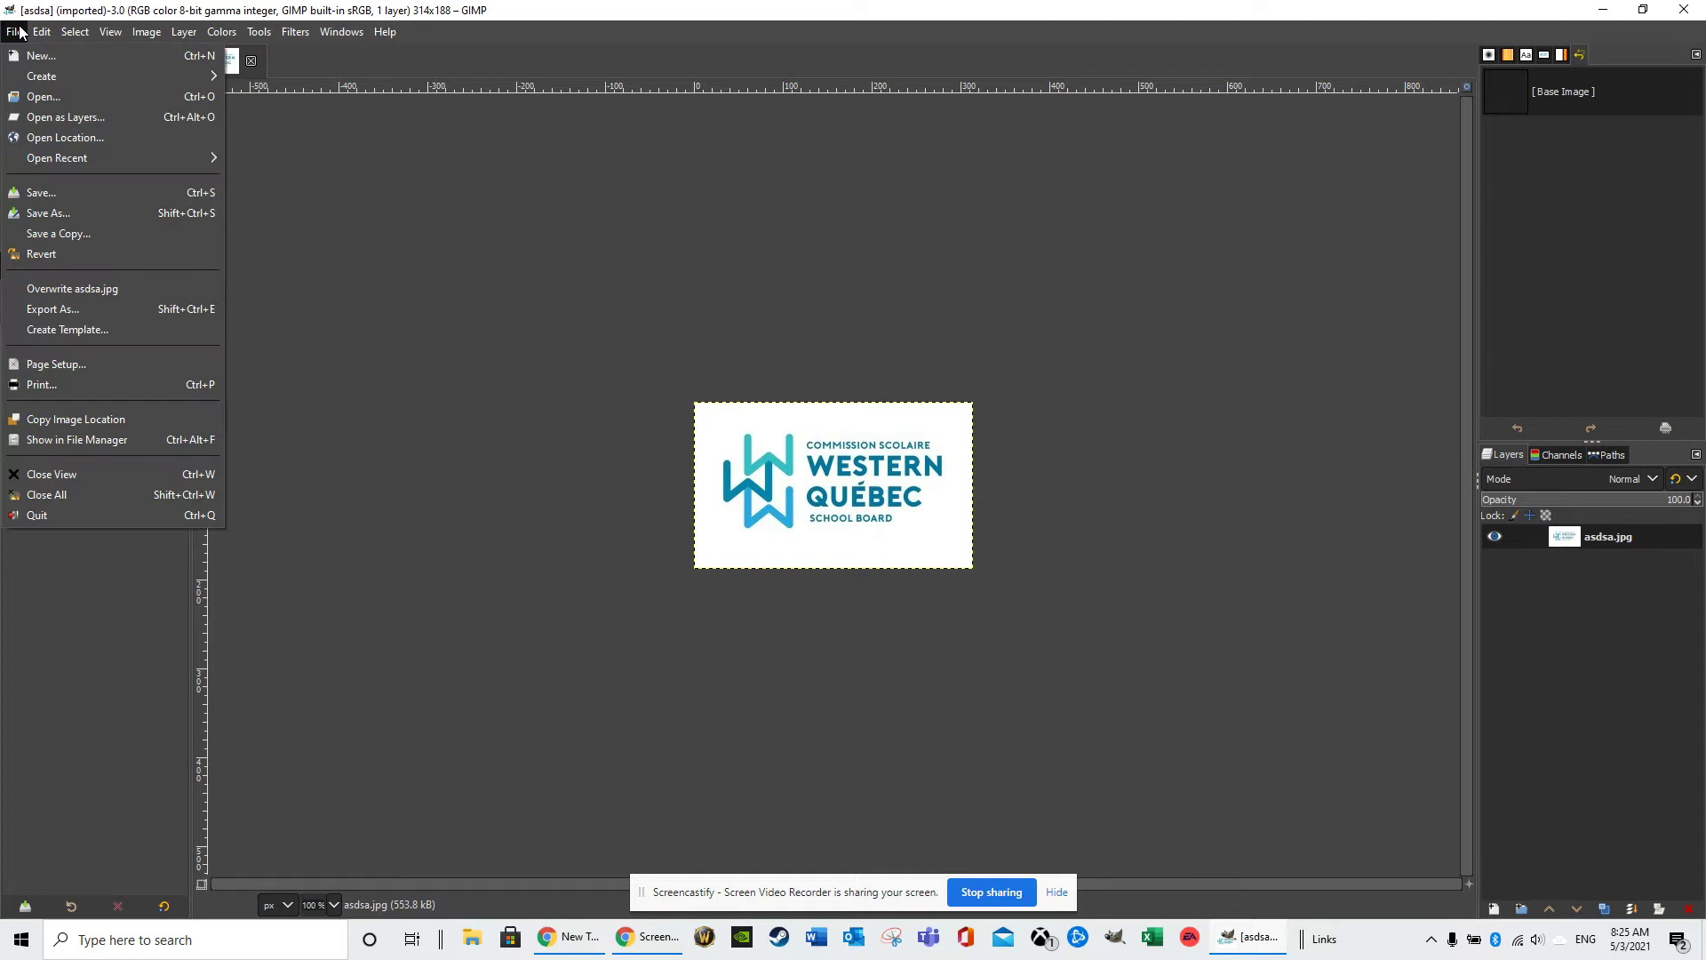
pyautogui.click(50, 213)
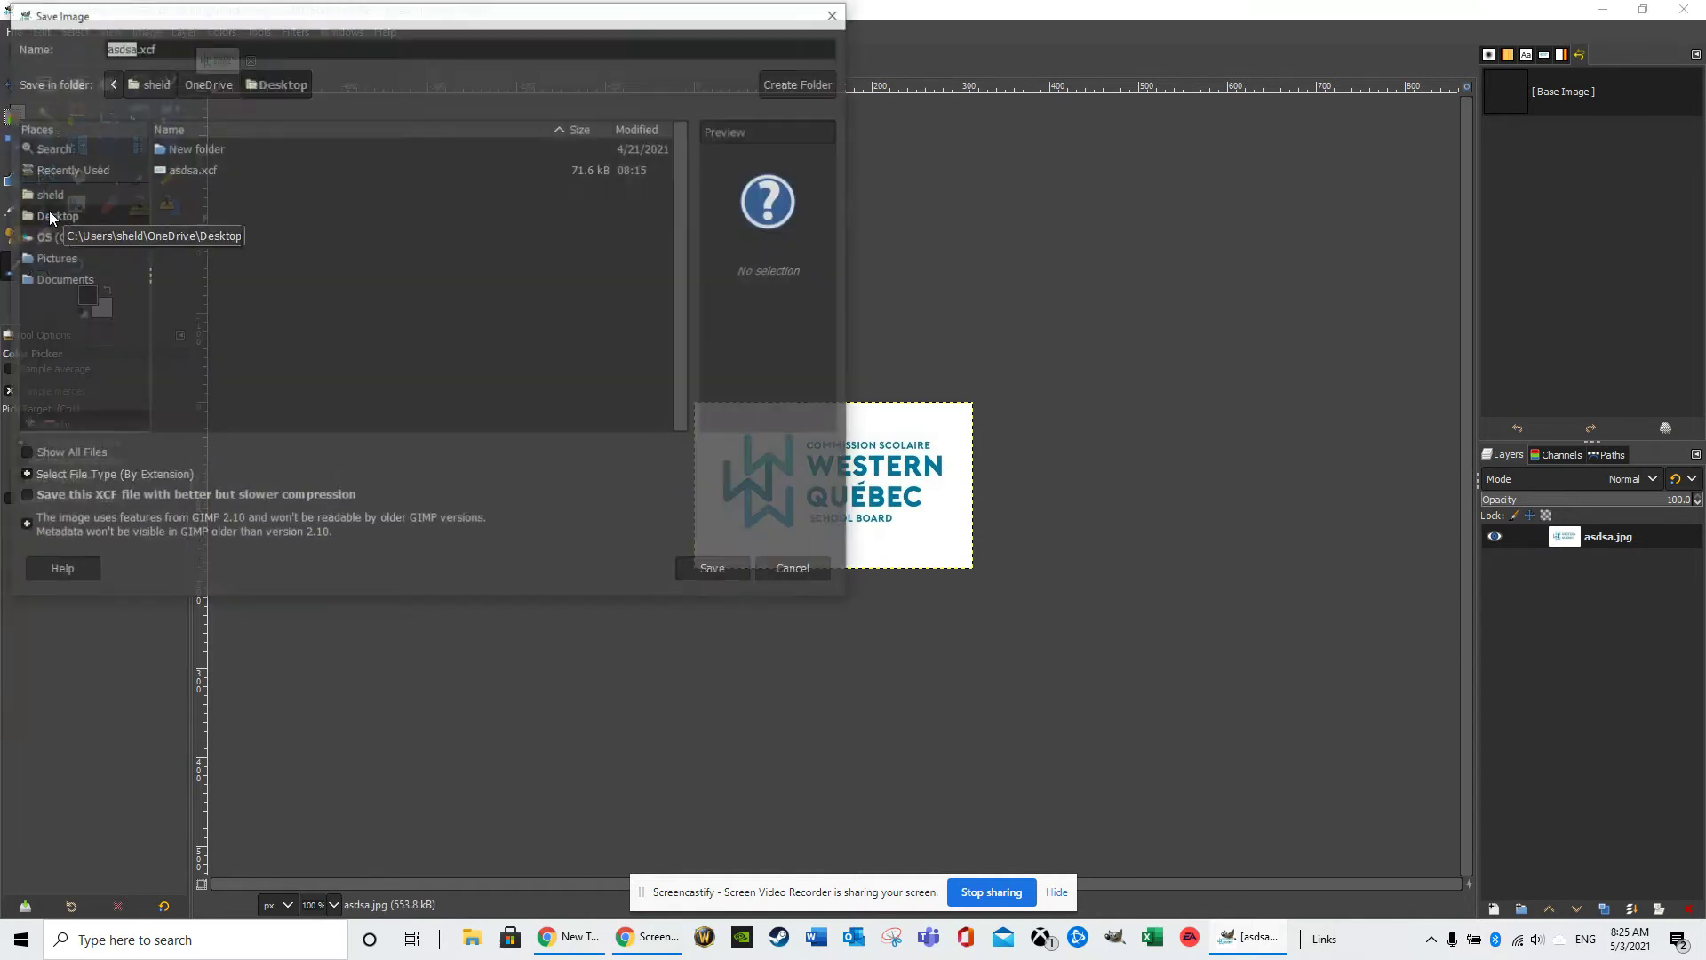
pyautogui.moveTo(159, 49); pyautogui.dragTo(141, 50)
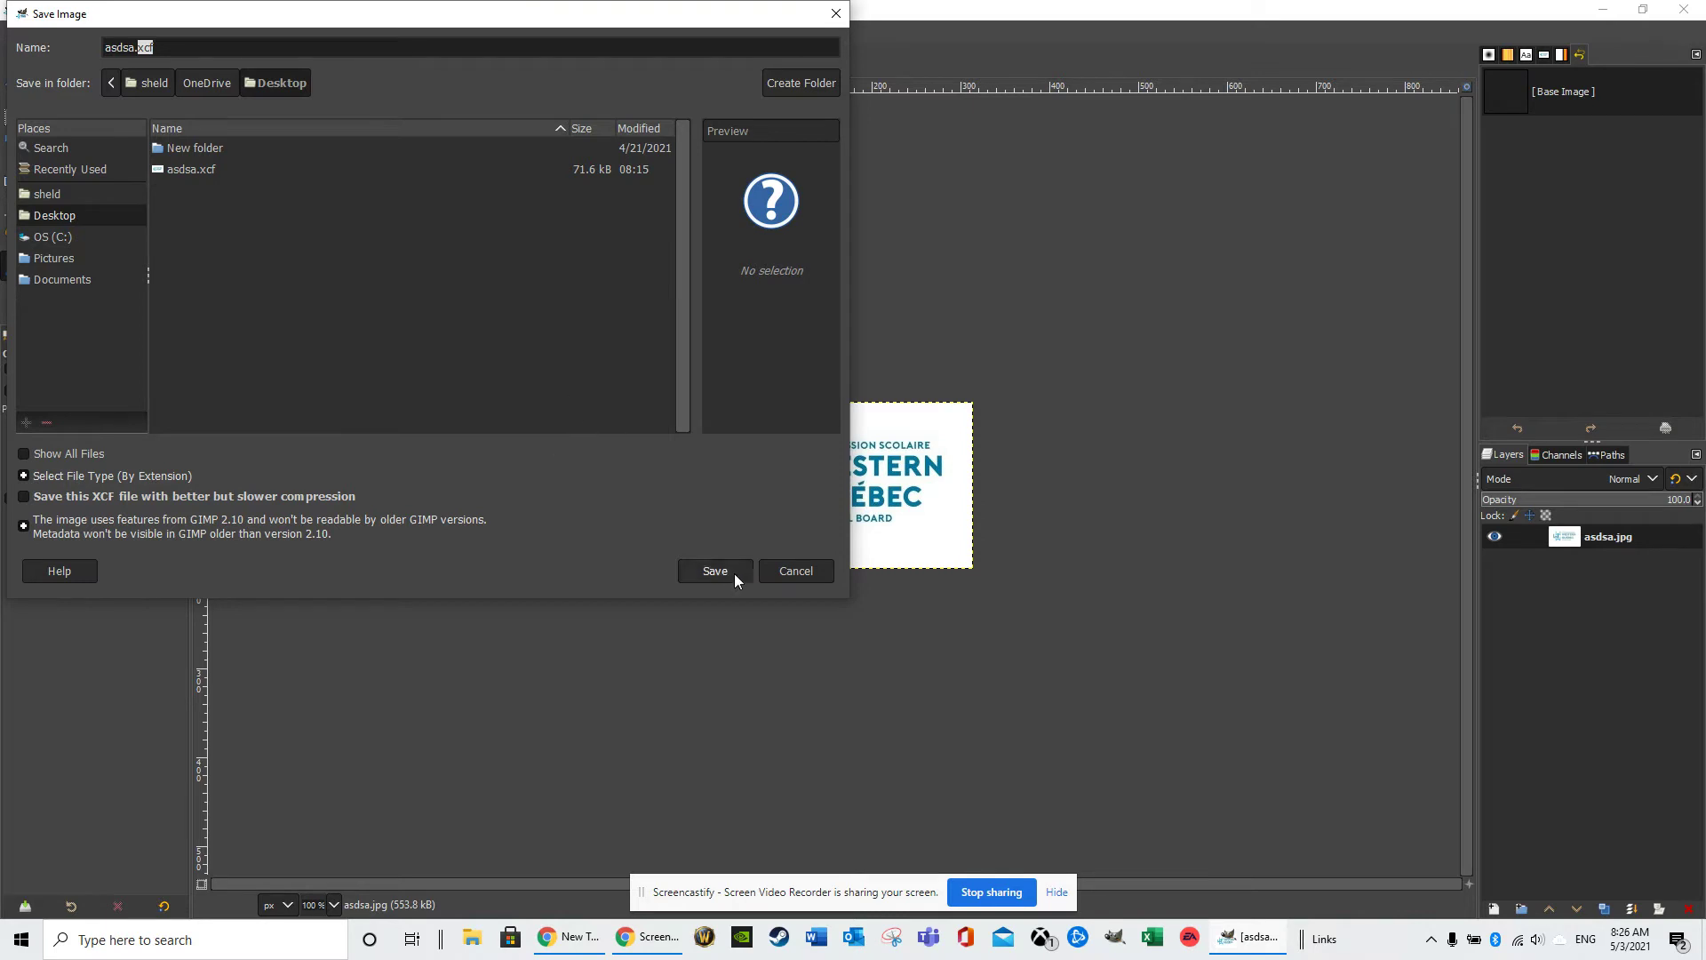
pyautogui.click(793, 573)
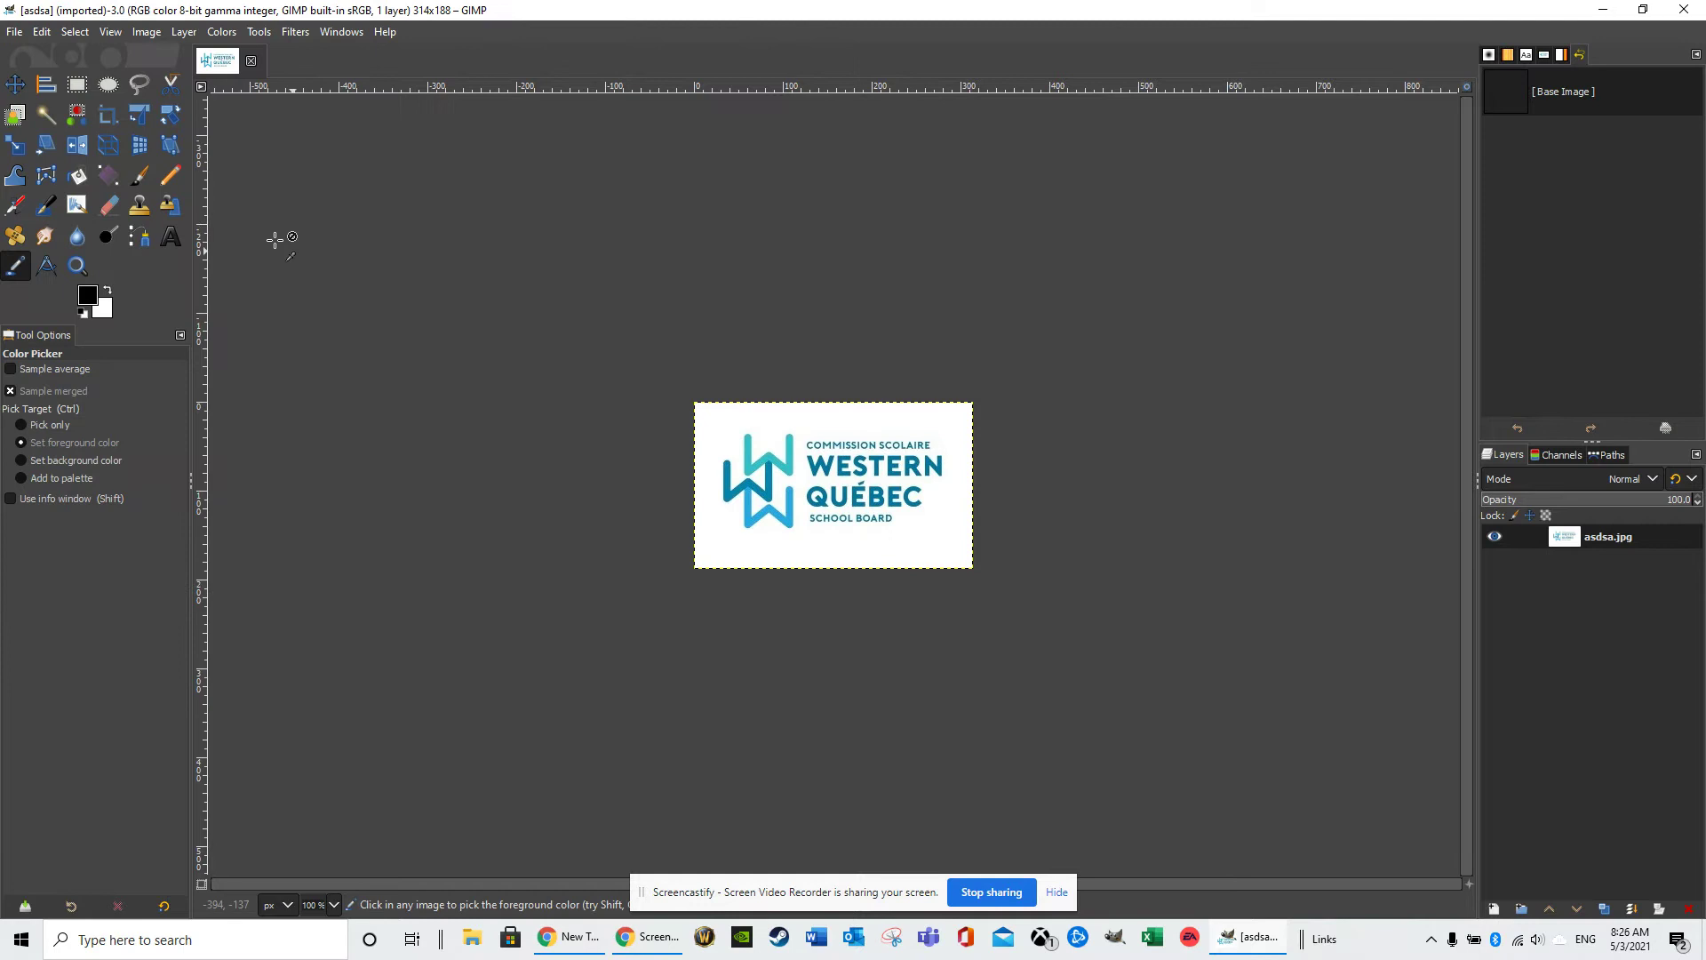
# - Examine the jpg extension in the Export As dialog's file name and close the dialog without exporting
pyautogui.click(15, 32)
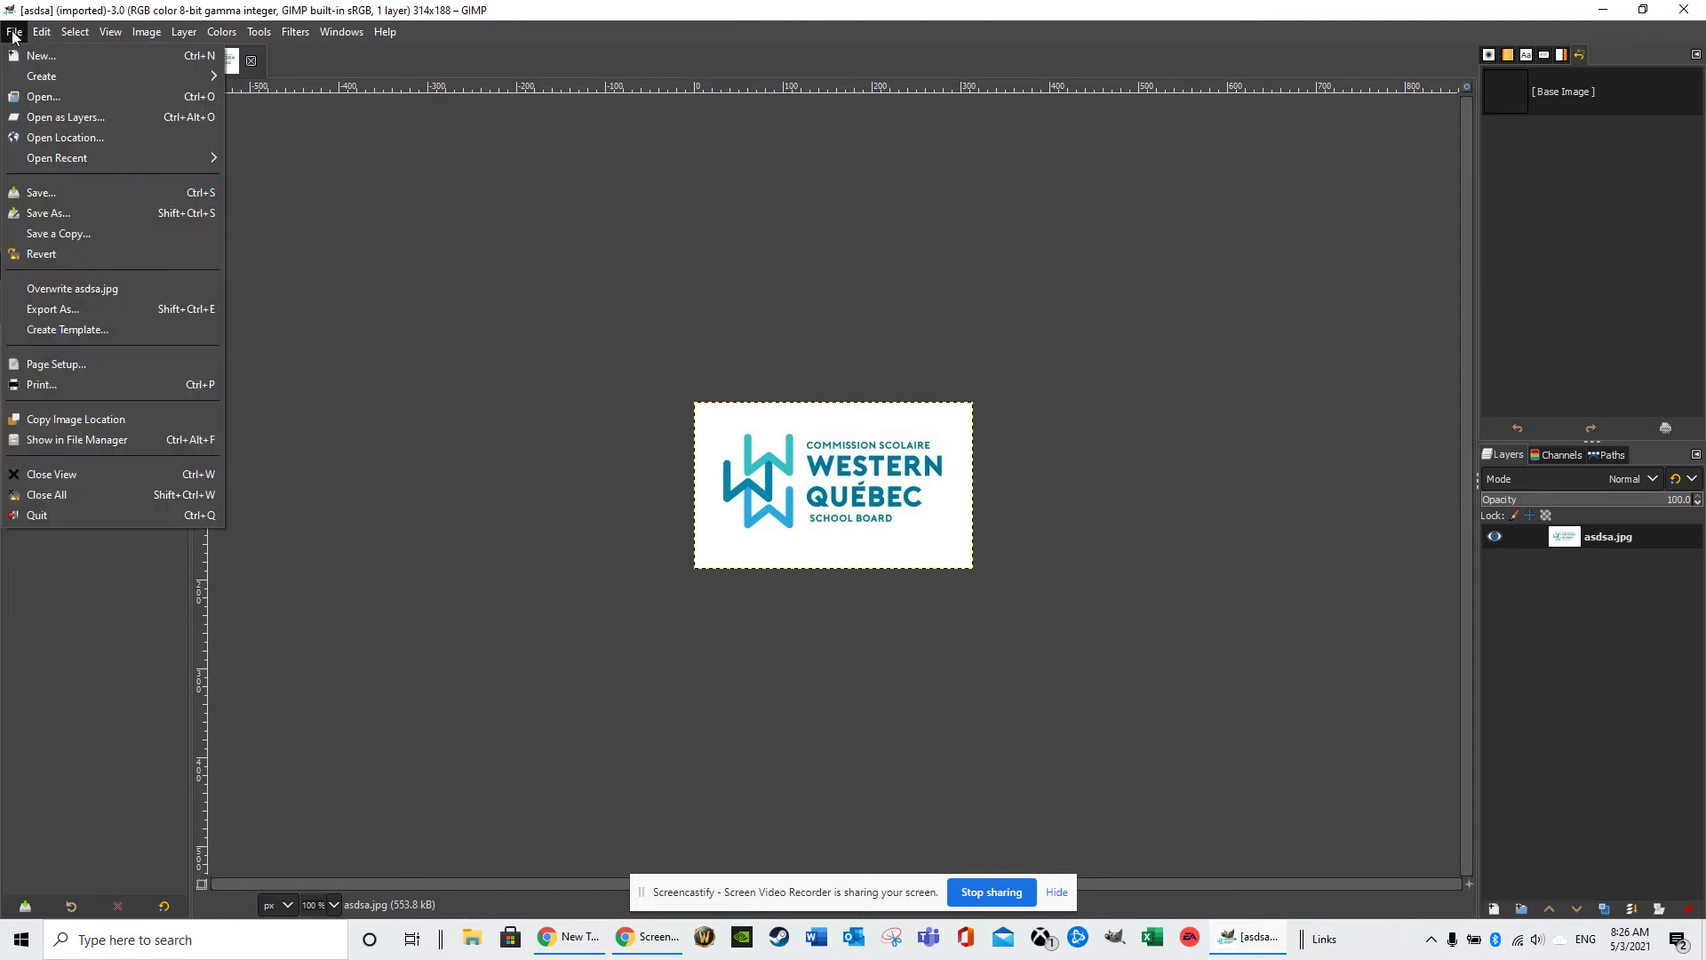
pyautogui.click(99, 309)
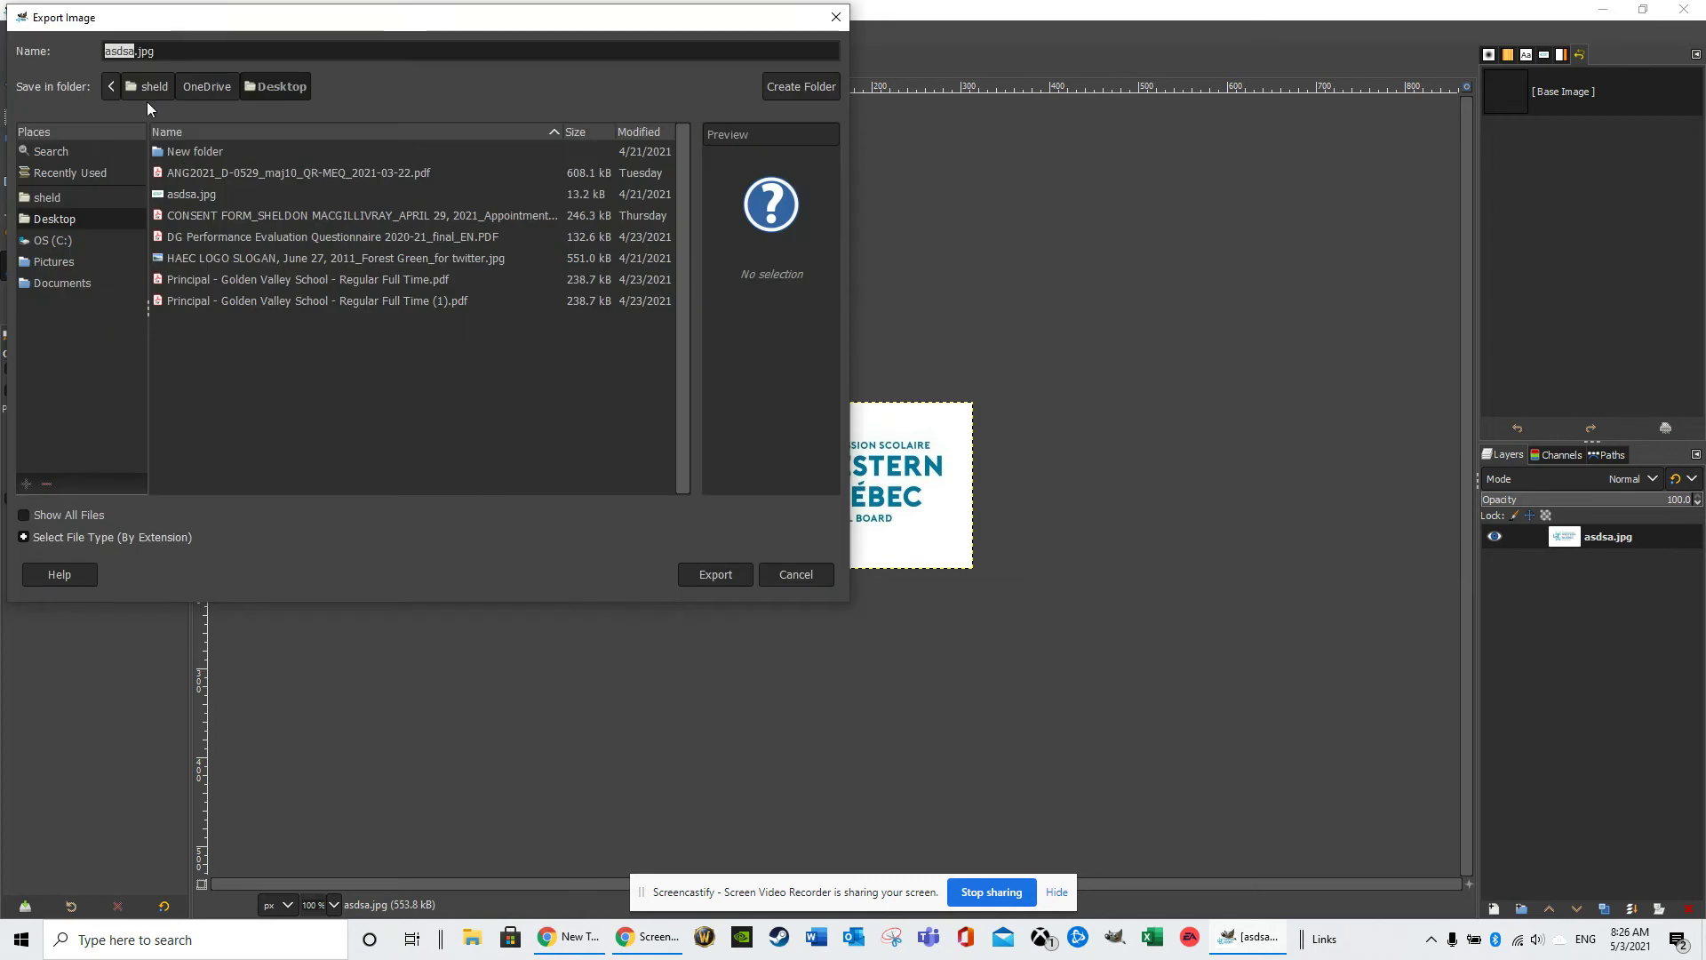
pyautogui.click(154, 53)
pyautogui.moveTo(157, 53); pyautogui.dragTo(140, 53)
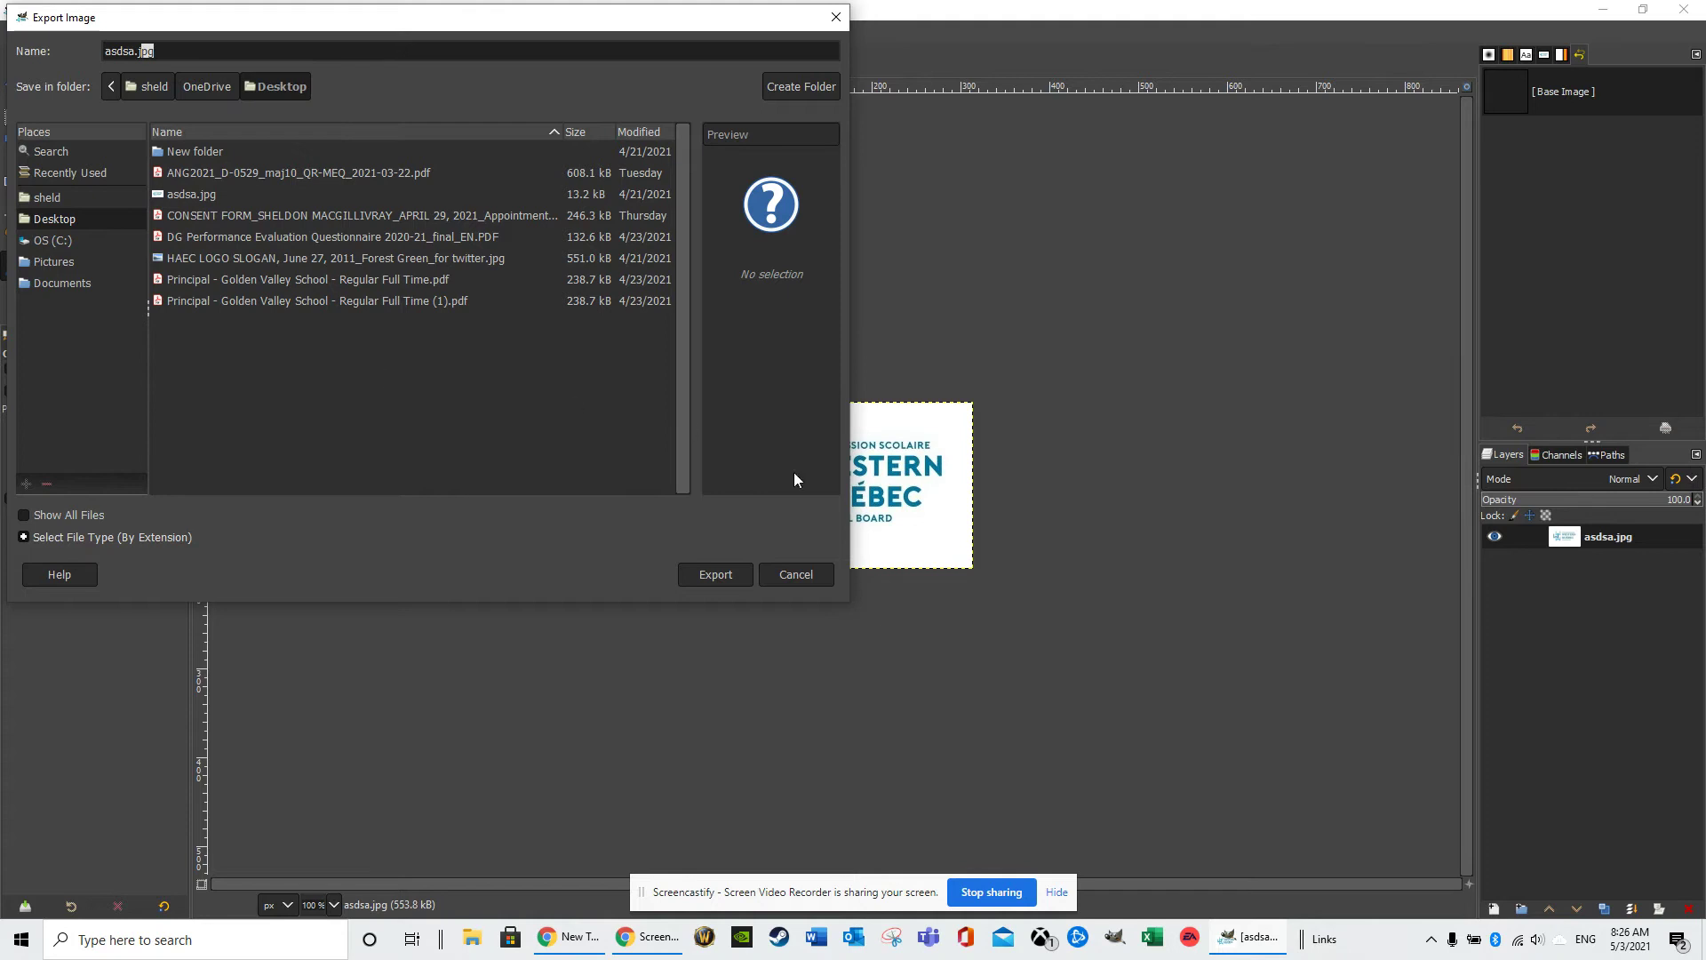
pyautogui.click(786, 575)
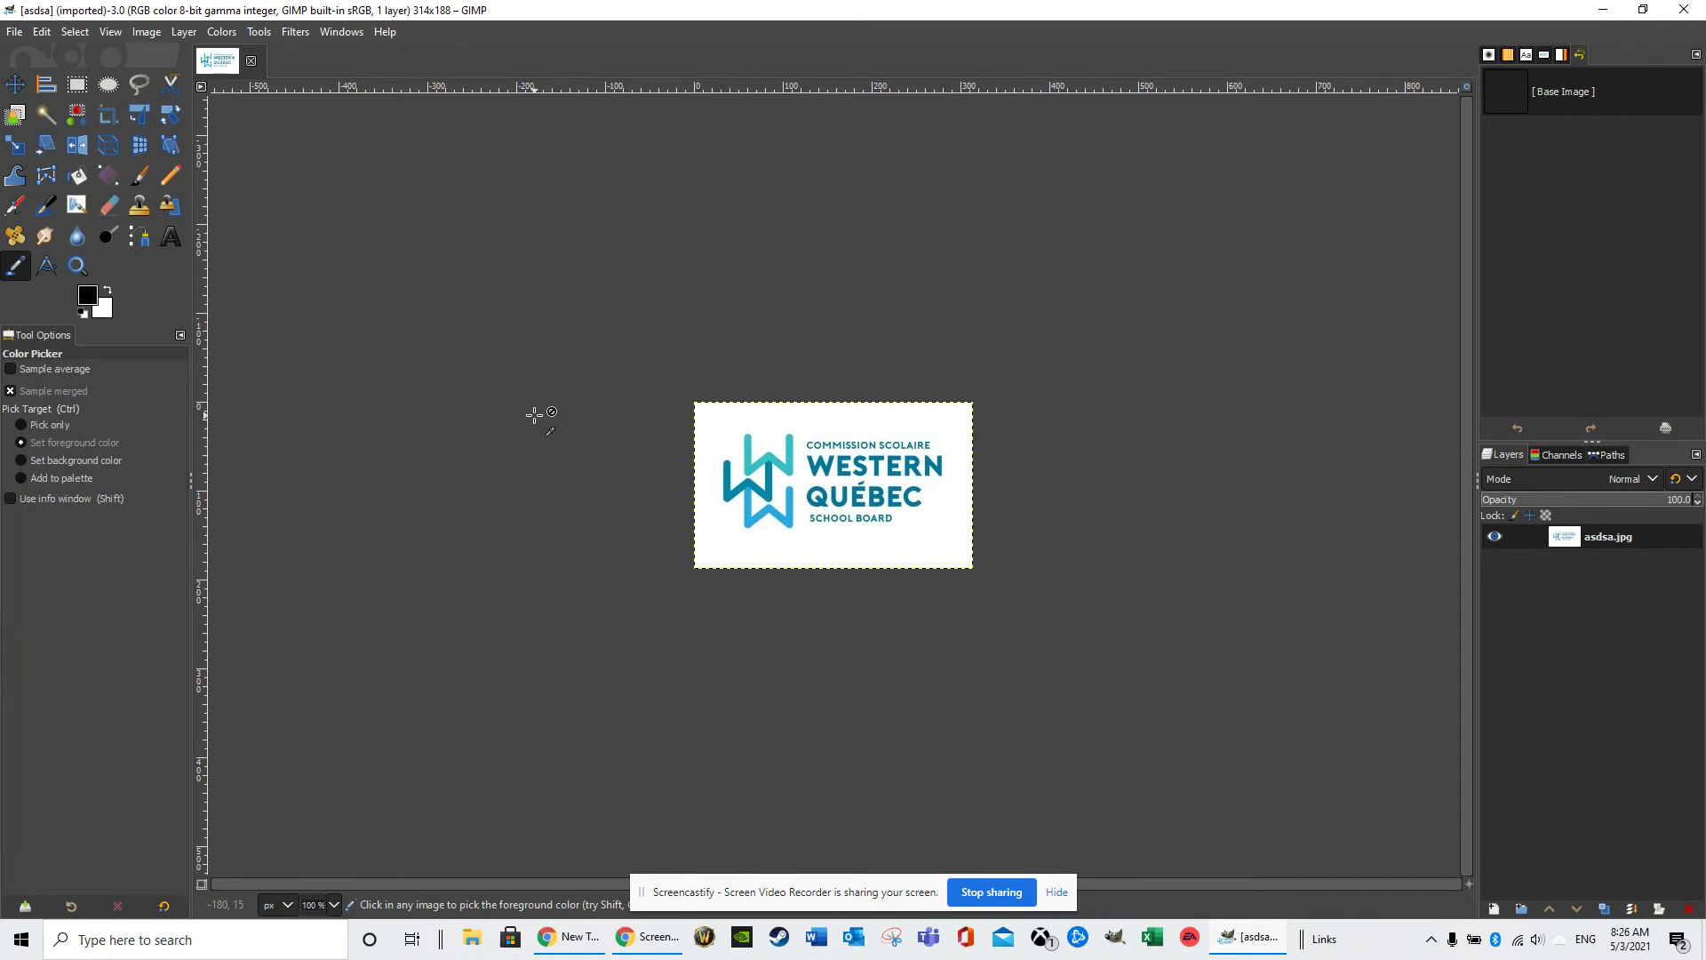
# - View the JPEG export options for overwriting asdsa.jpg and close them without exporting
pyautogui.click(14, 32)
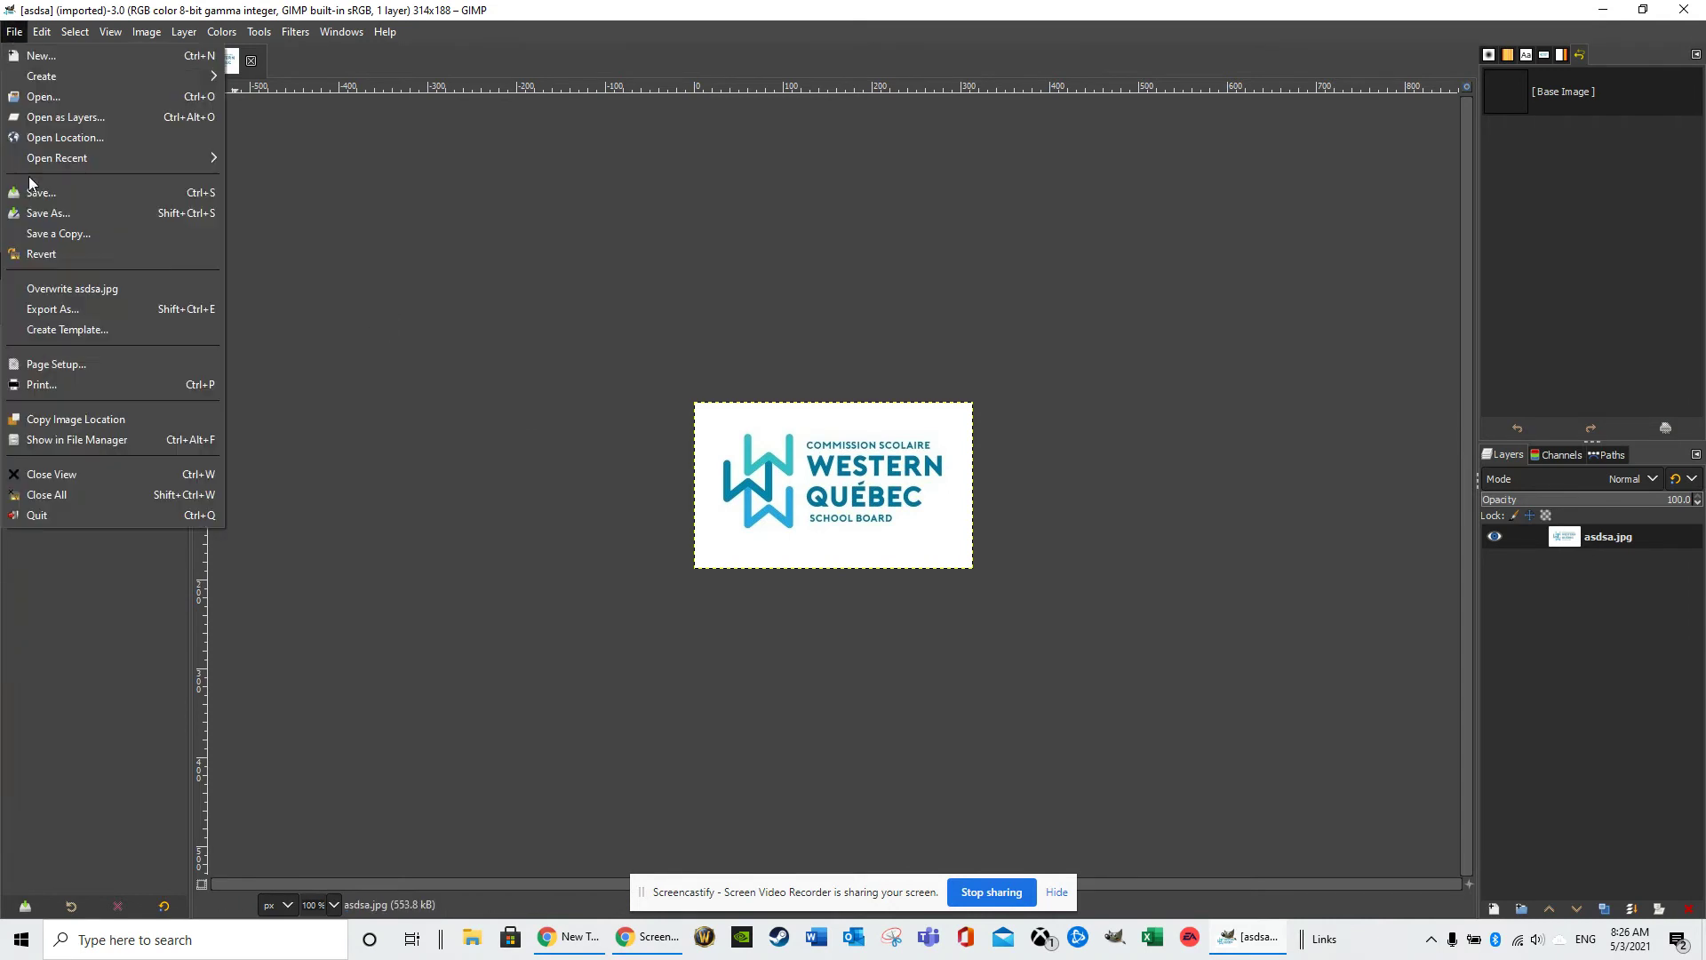
pyautogui.click(33, 291)
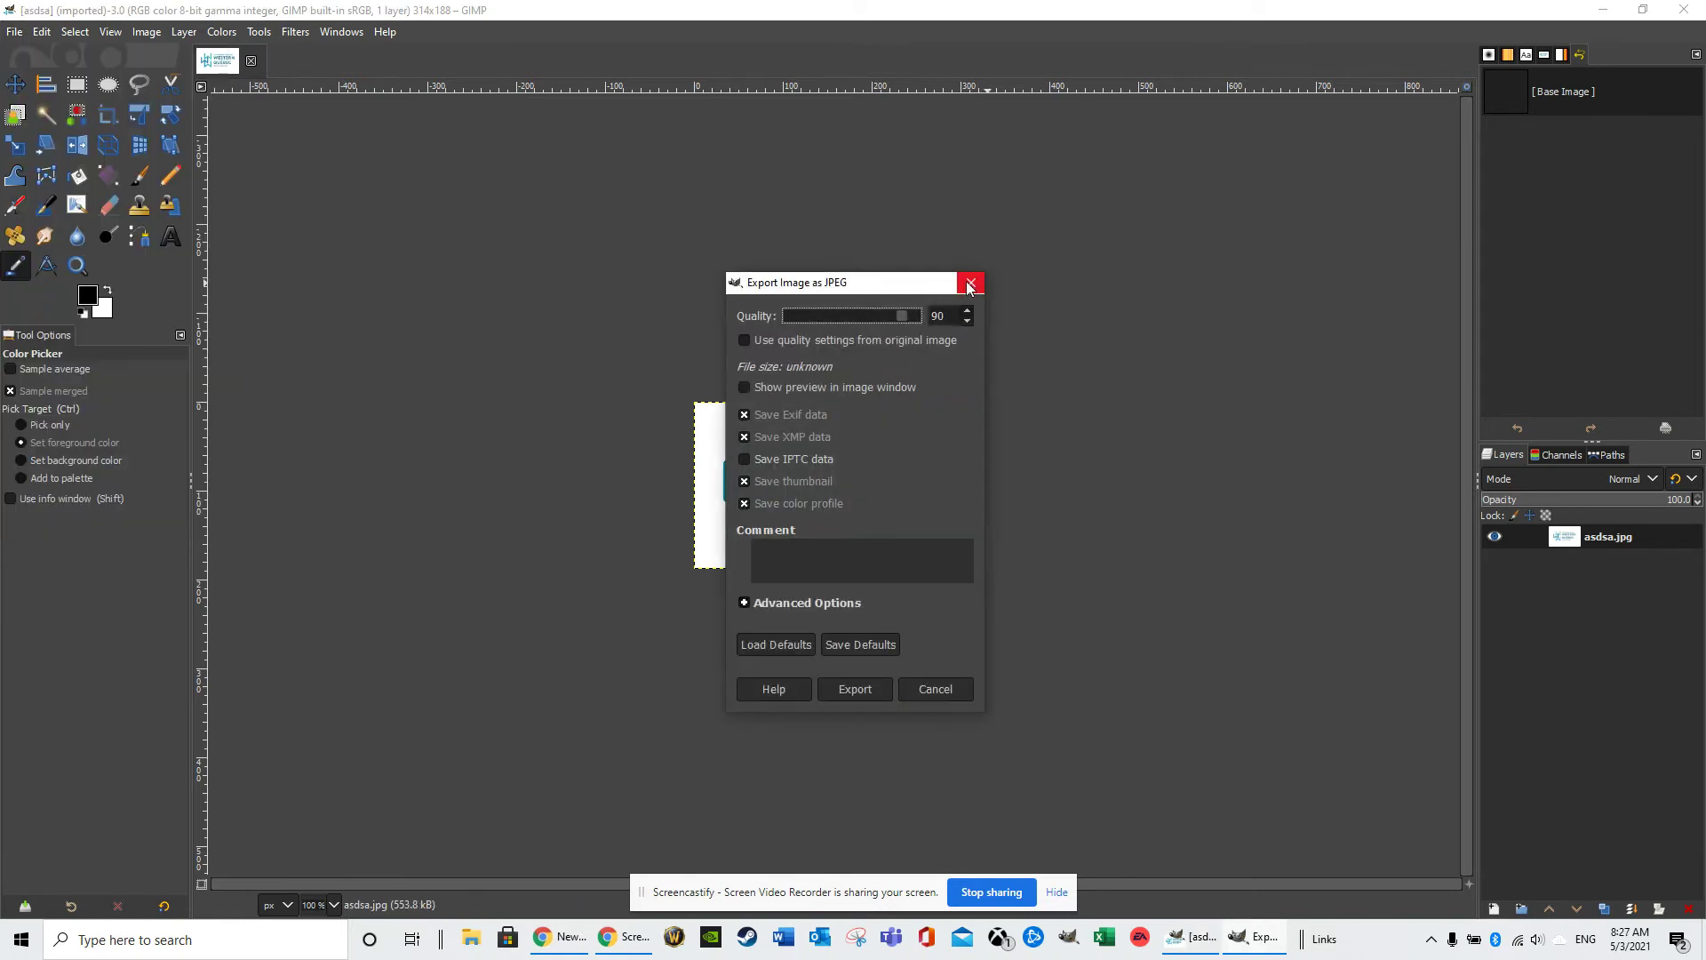
pyautogui.click(969, 284)
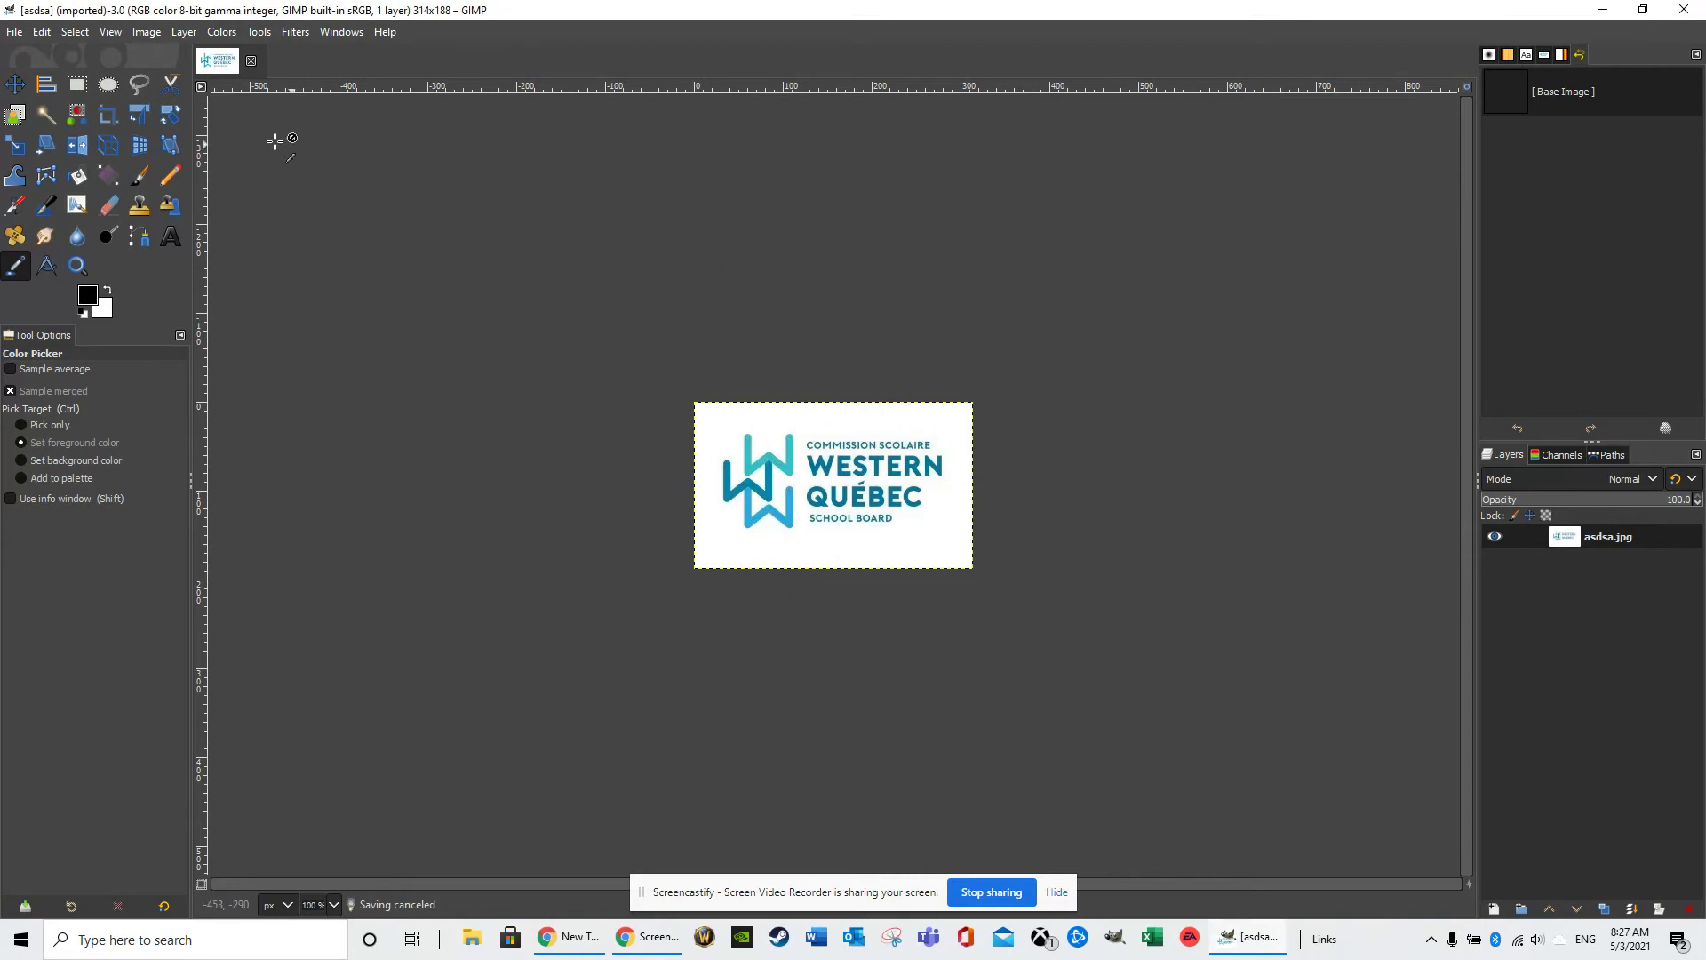
# - Review the overwrite, export and save commands offered for asdsa.jpg without running any of them
pyautogui.click(18, 33)
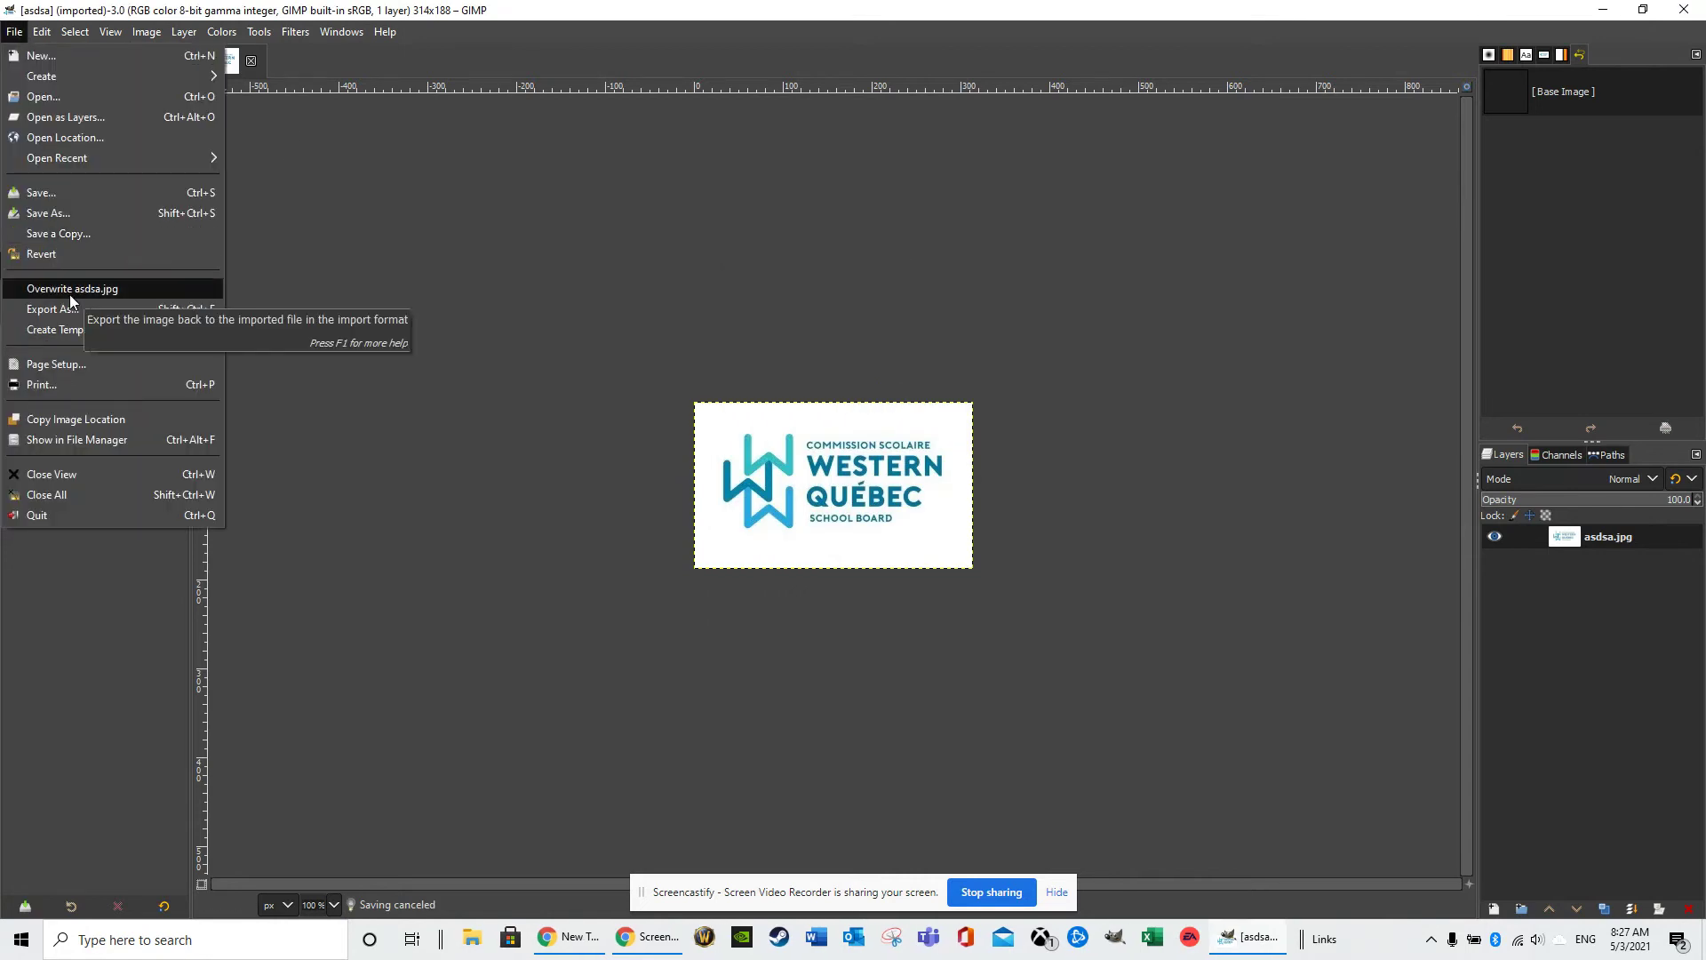
pyautogui.click(638, 7)
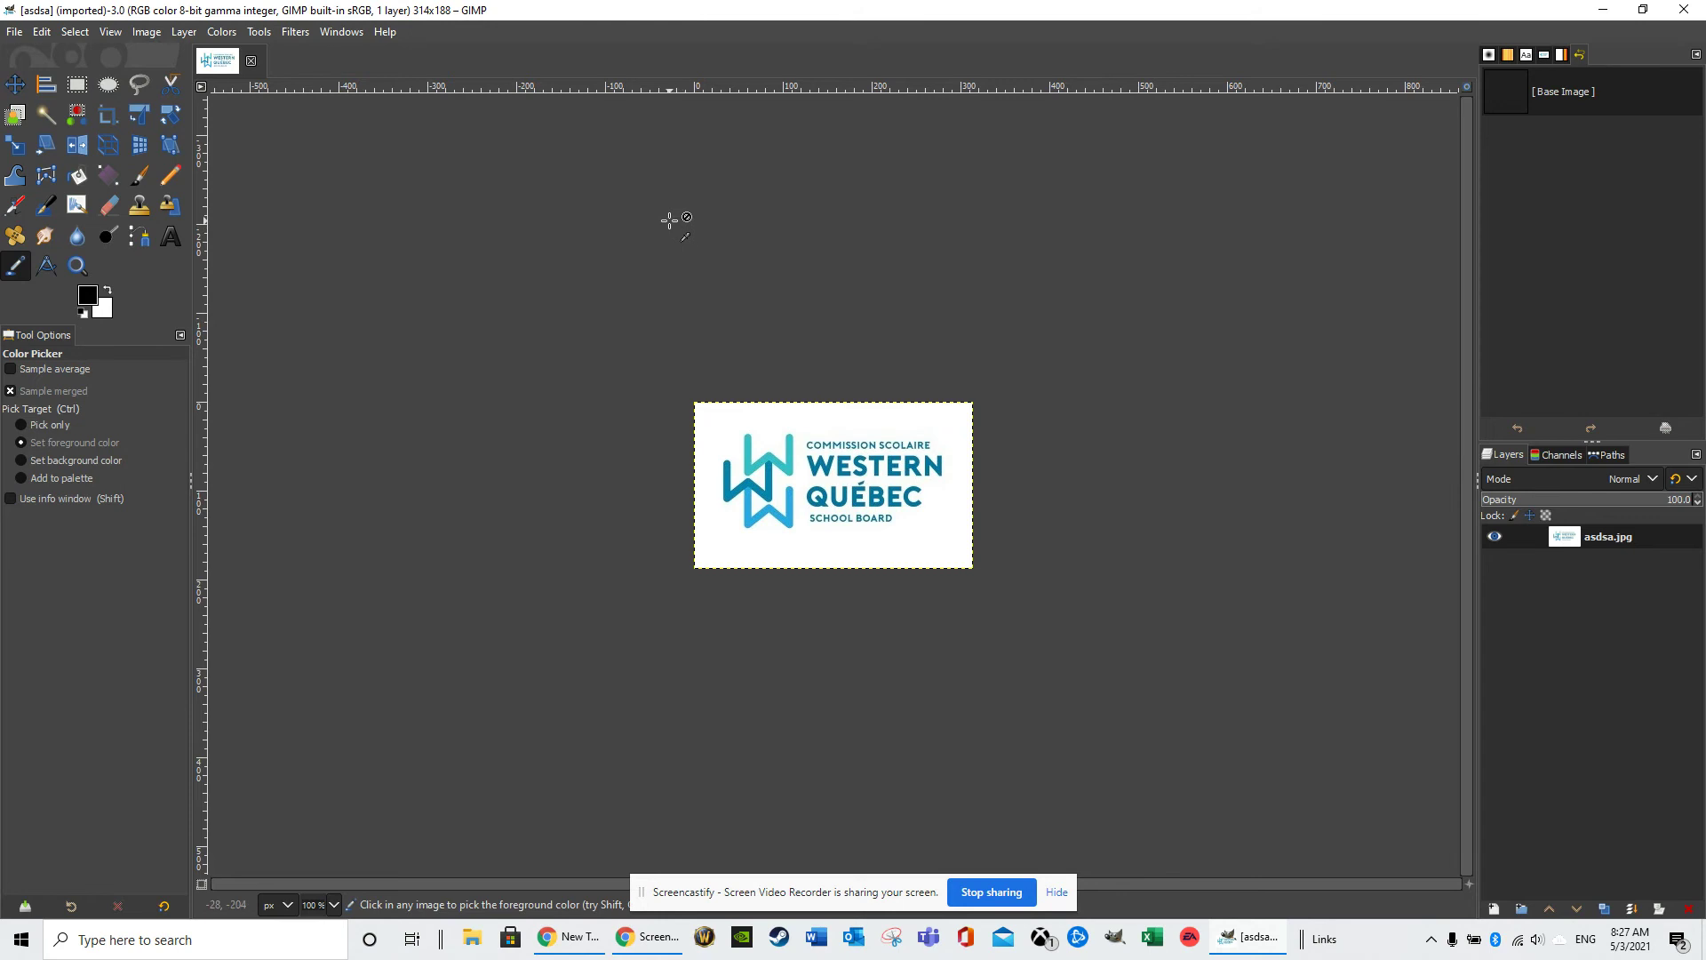
pyautogui.click(13, 31)
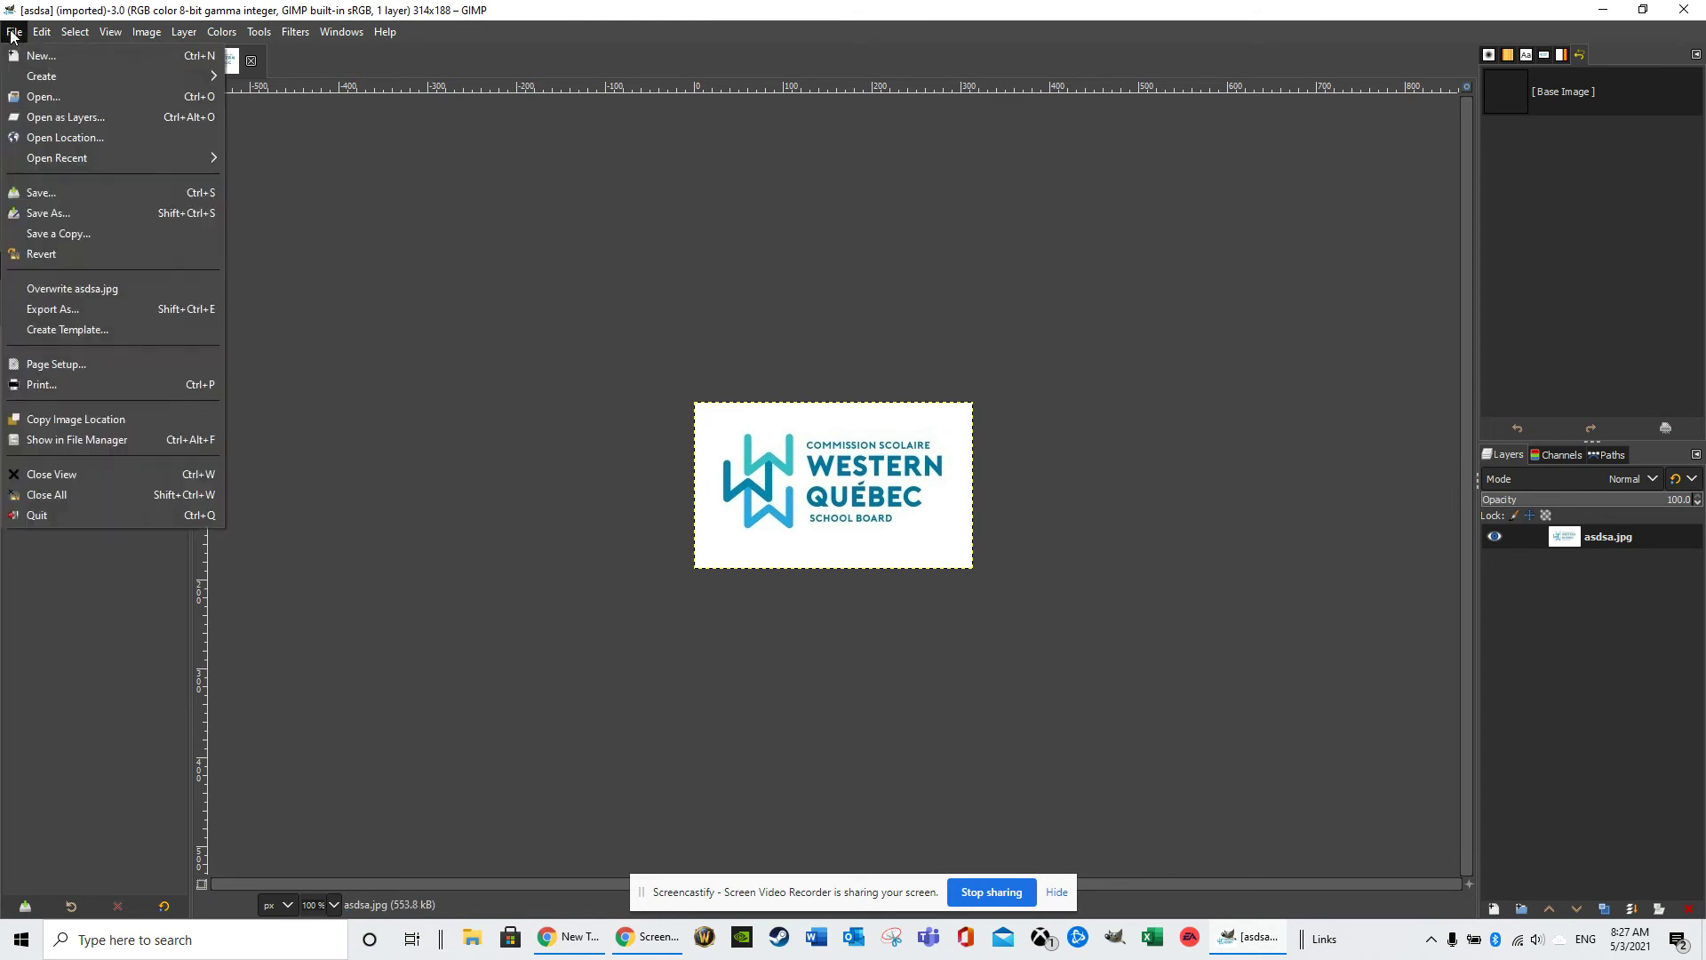
pyautogui.click(12, 33)
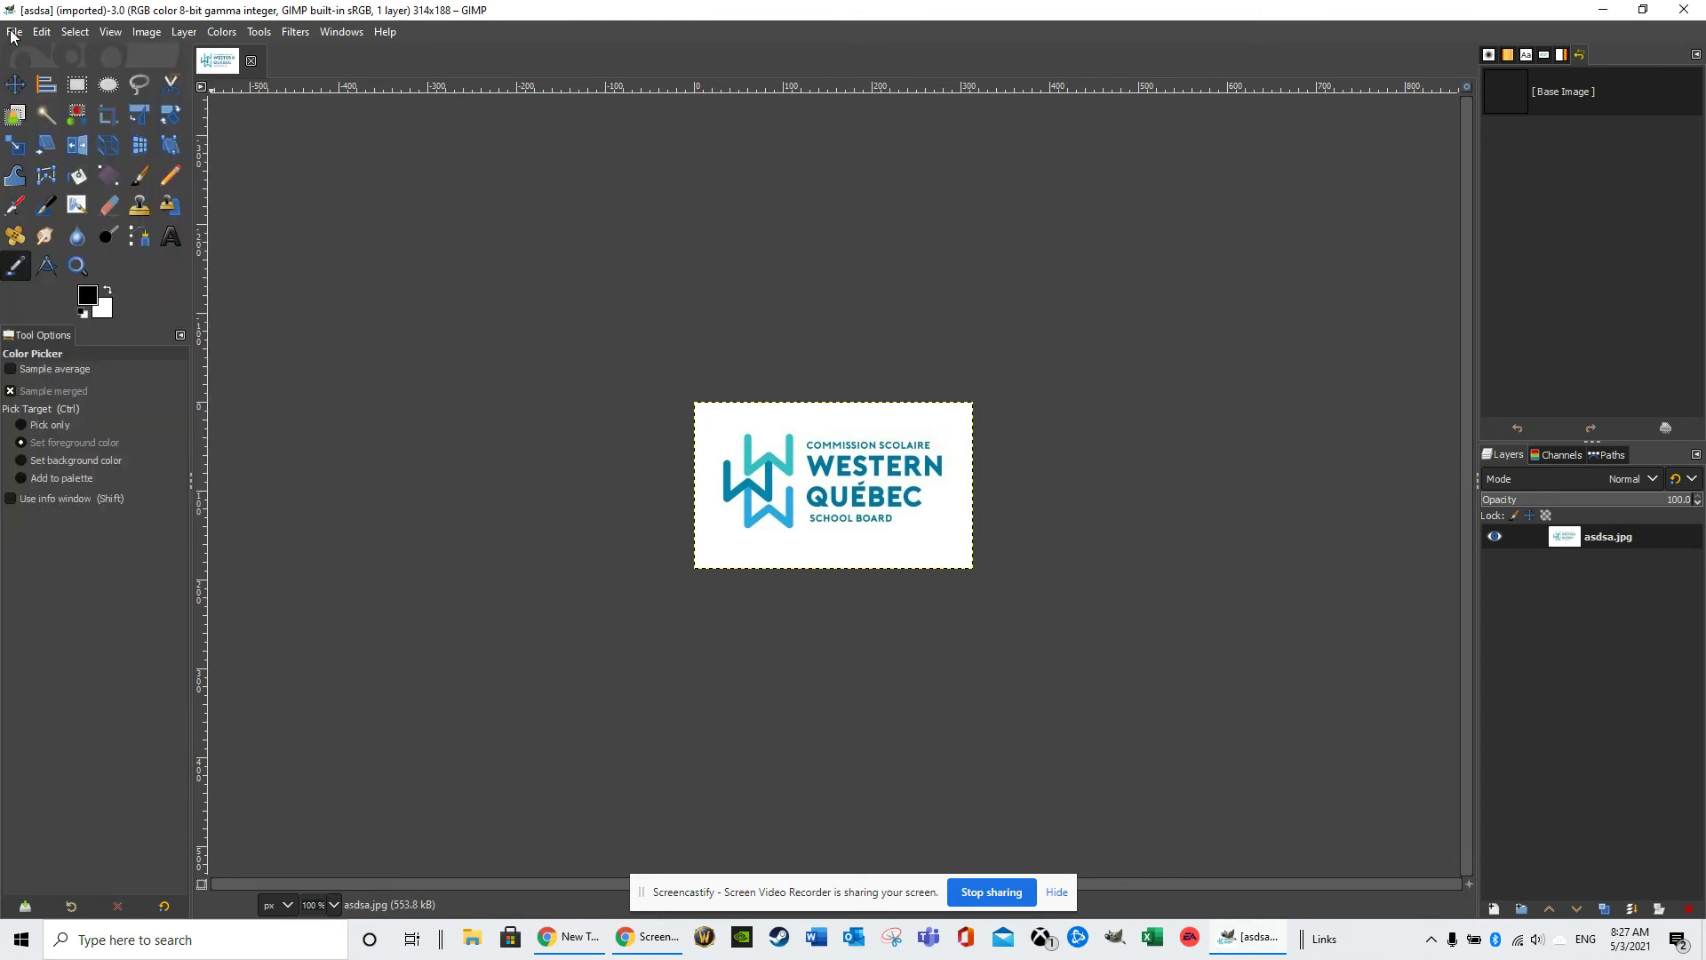
pyautogui.click(12, 34)
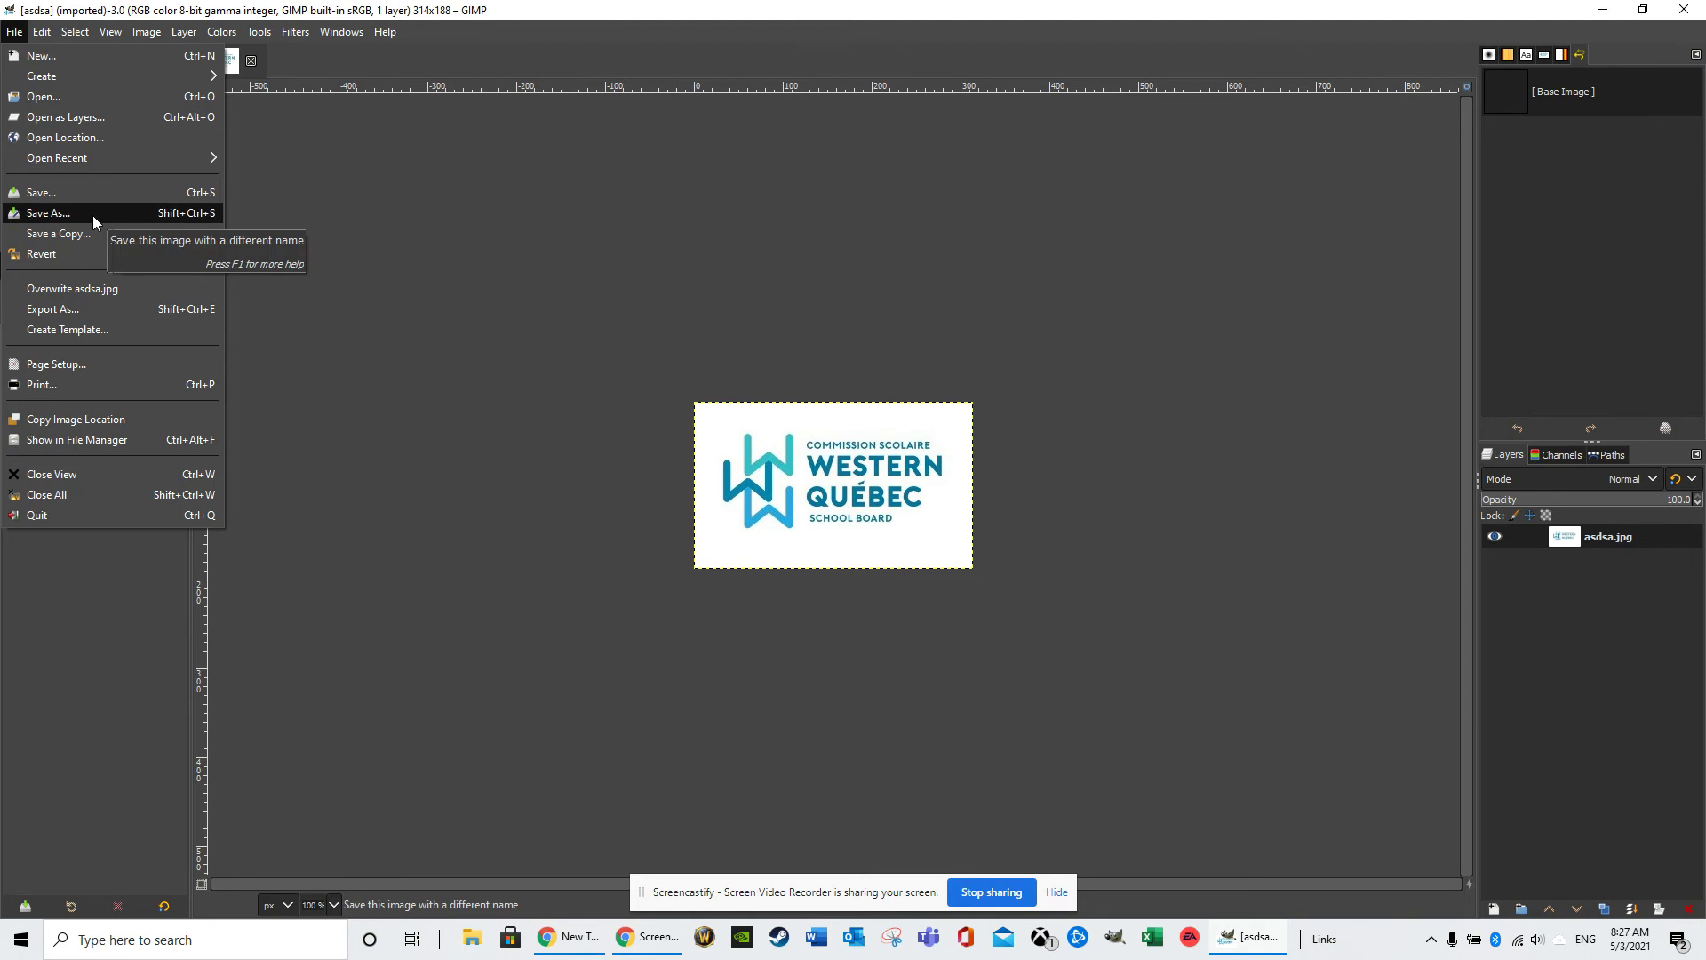
pyautogui.click(525, 208)
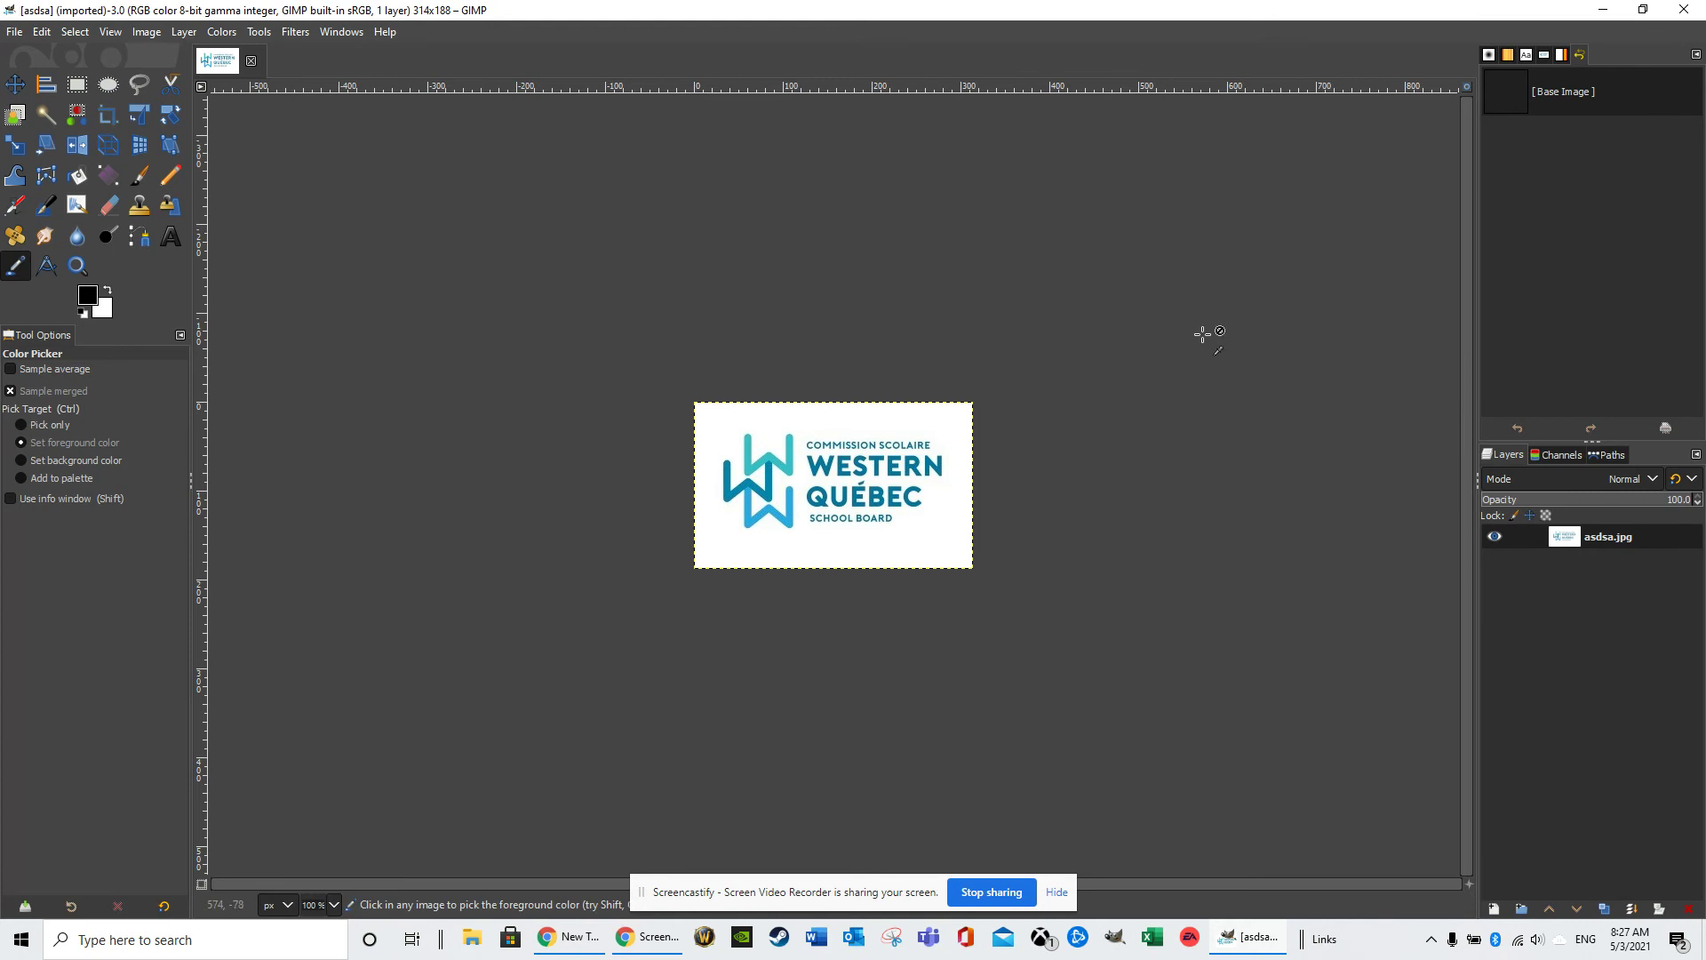
# - Examine the filter categories, including Blur, and the available tool, color, layer and image commands without applying any
pyautogui.click(293, 32)
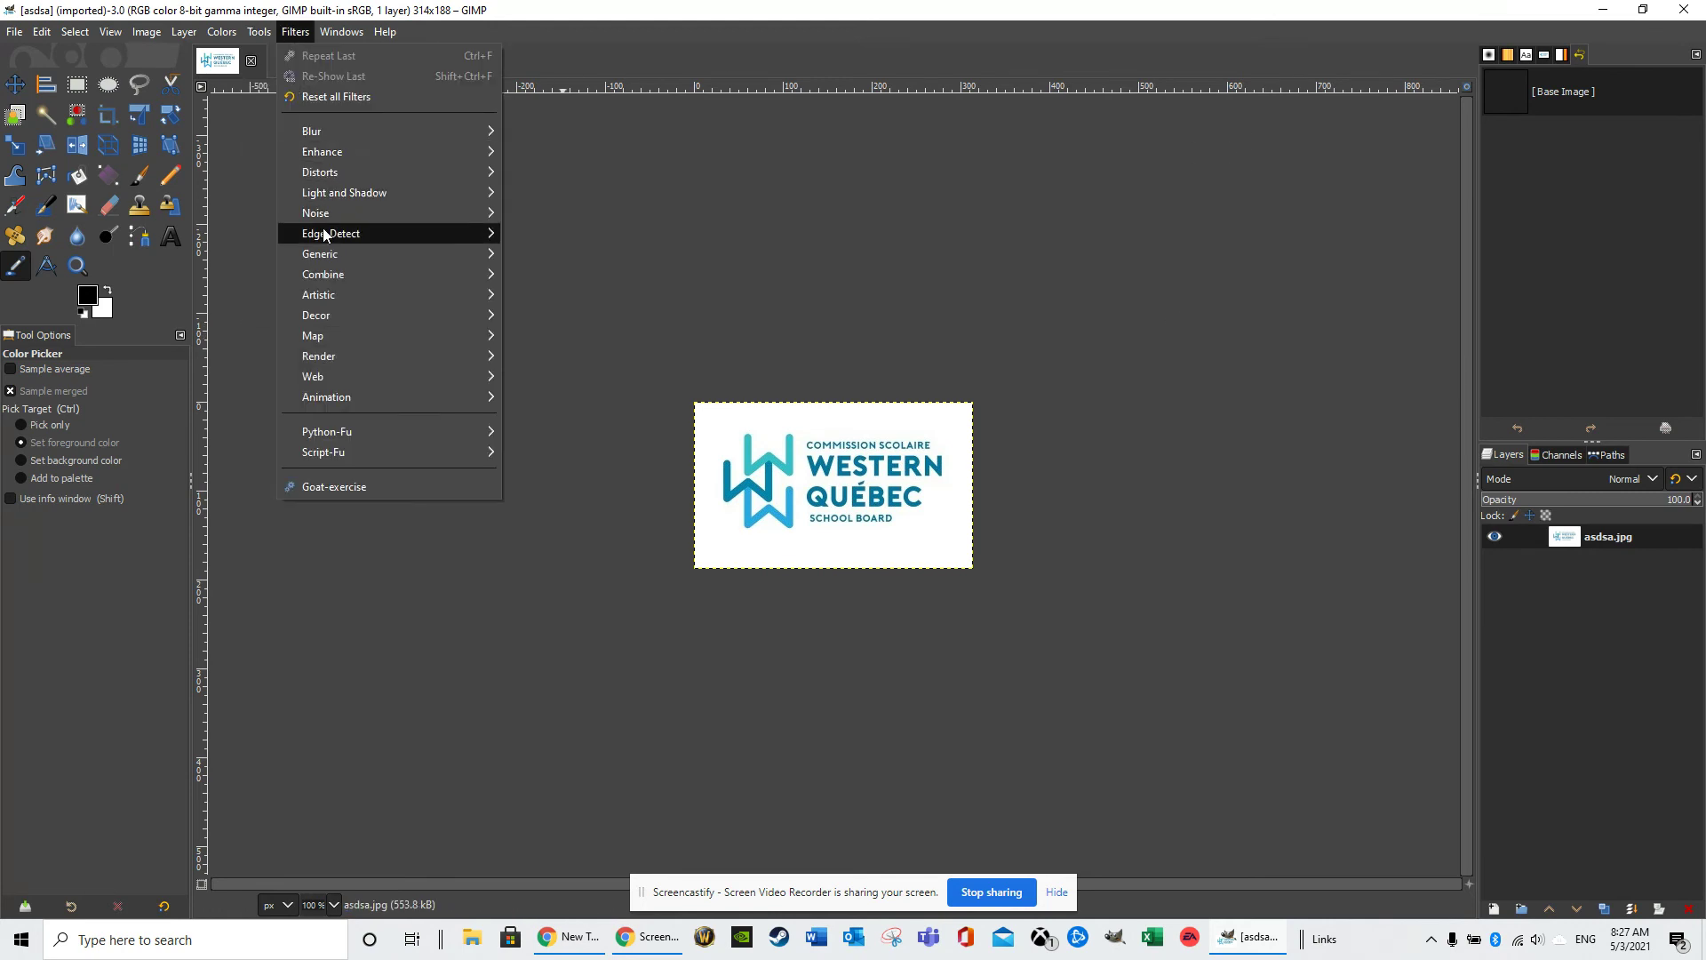
pyautogui.moveTo(325, 234)
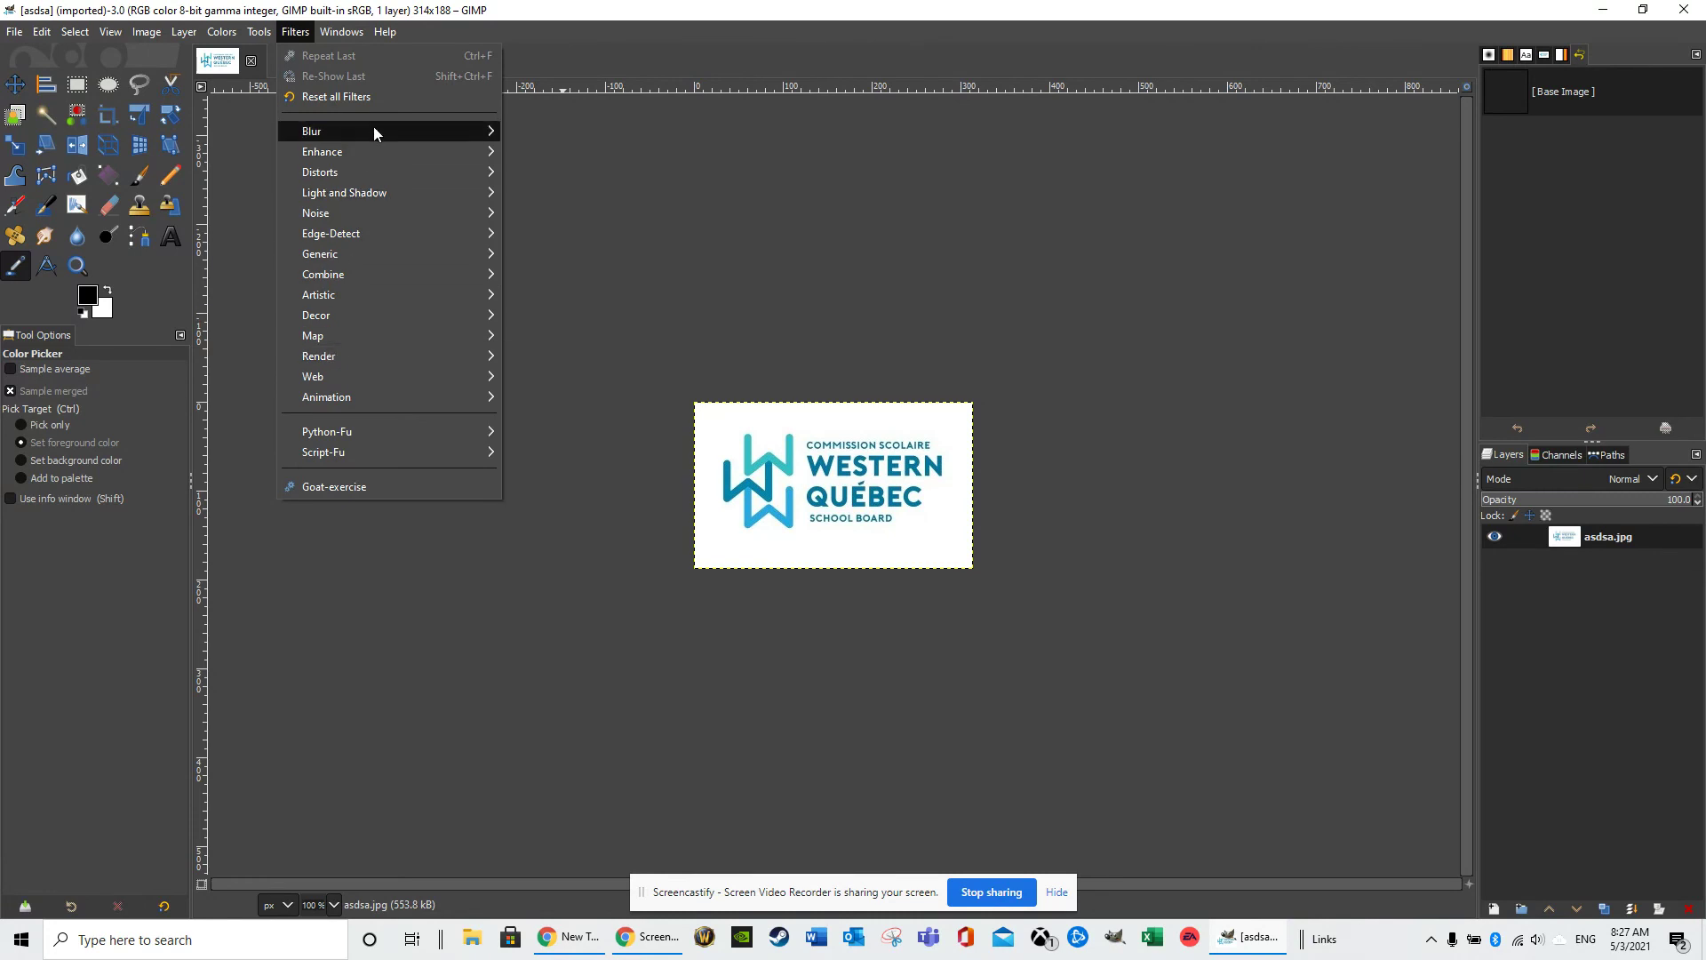
pyautogui.moveTo(374, 131)
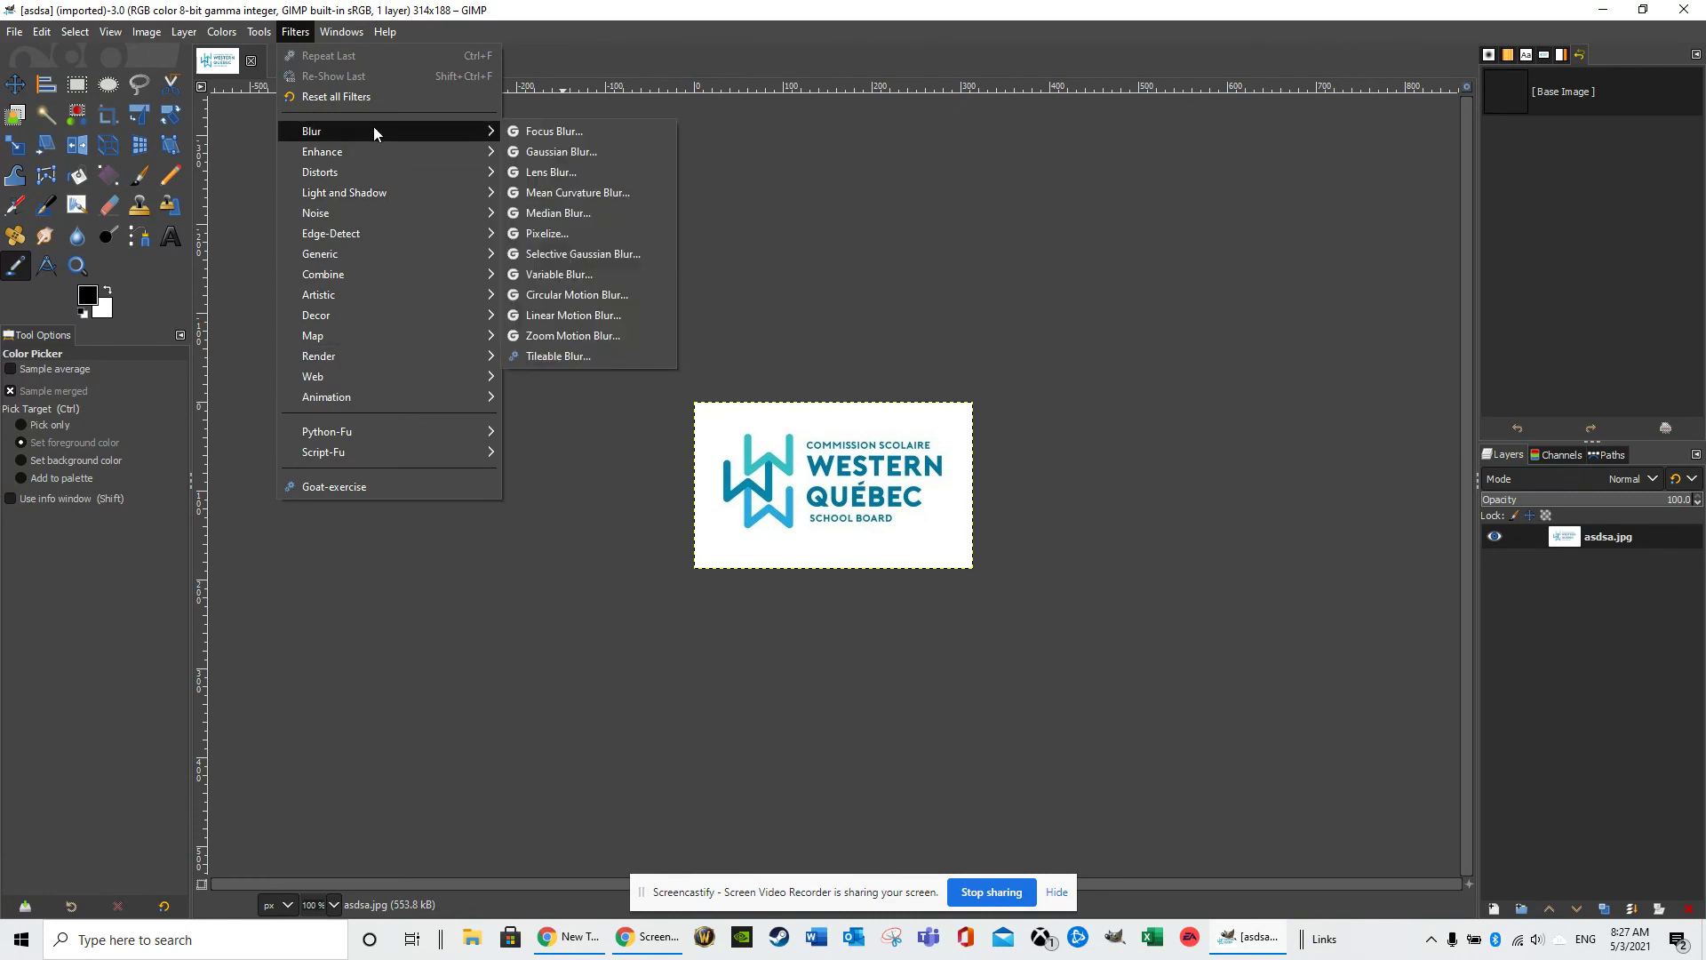
pyautogui.moveTo(261, 38)
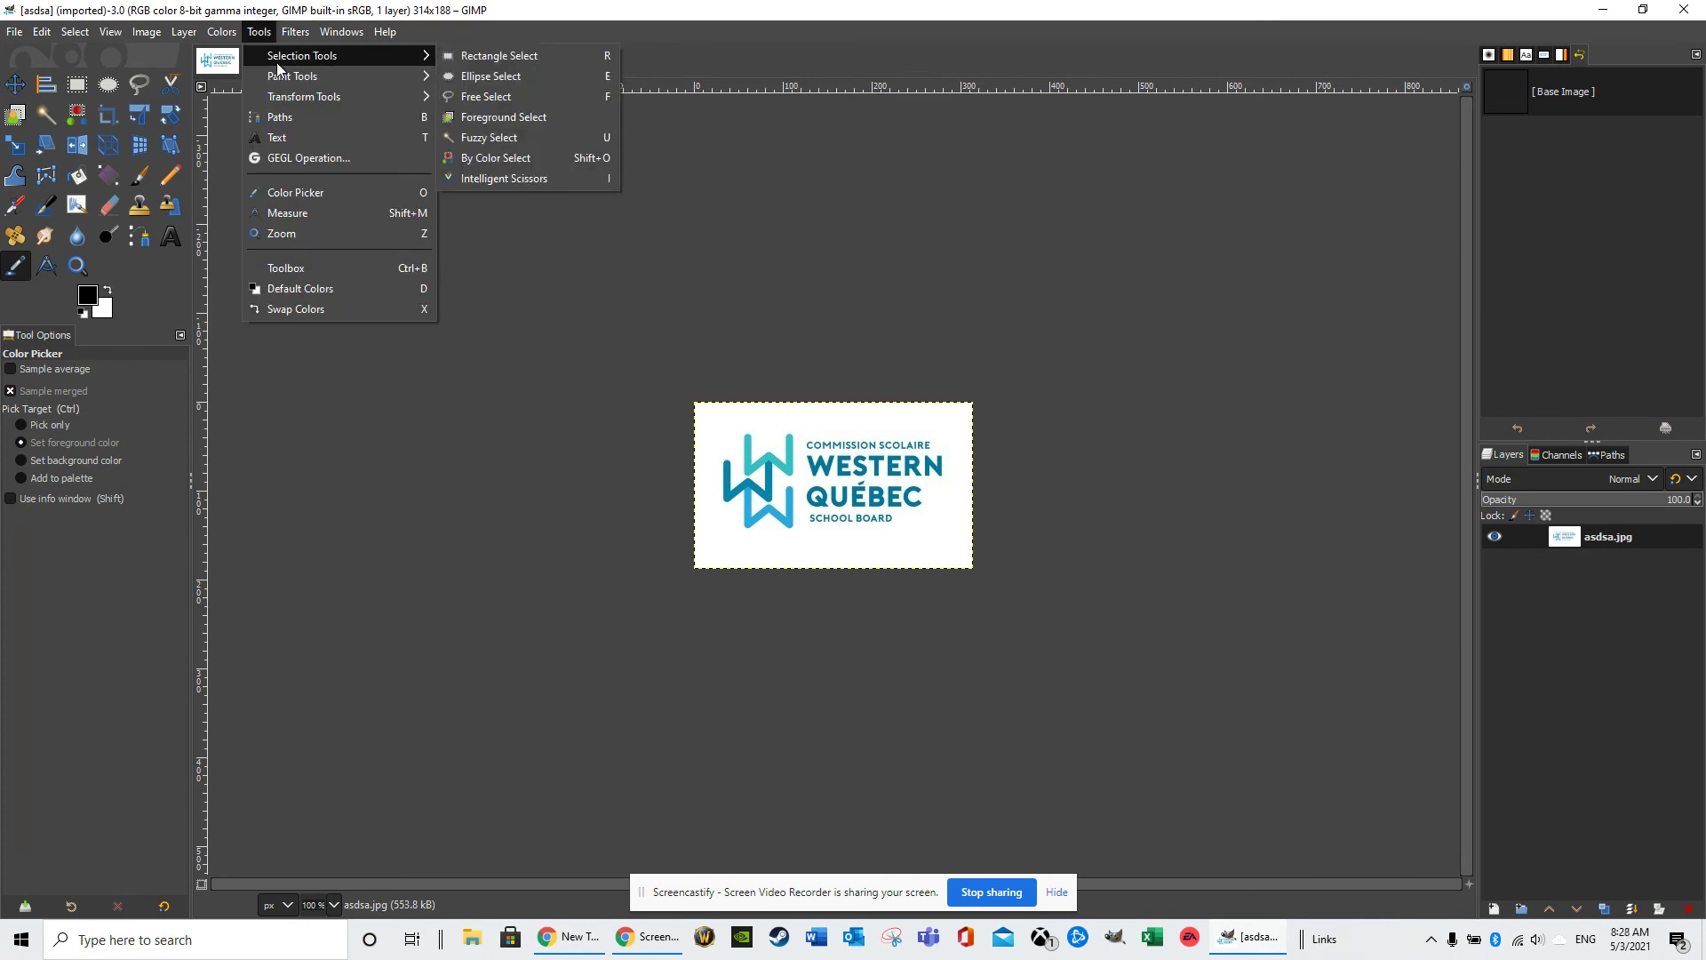
pyautogui.click(259, 32)
pyautogui.click(220, 32)
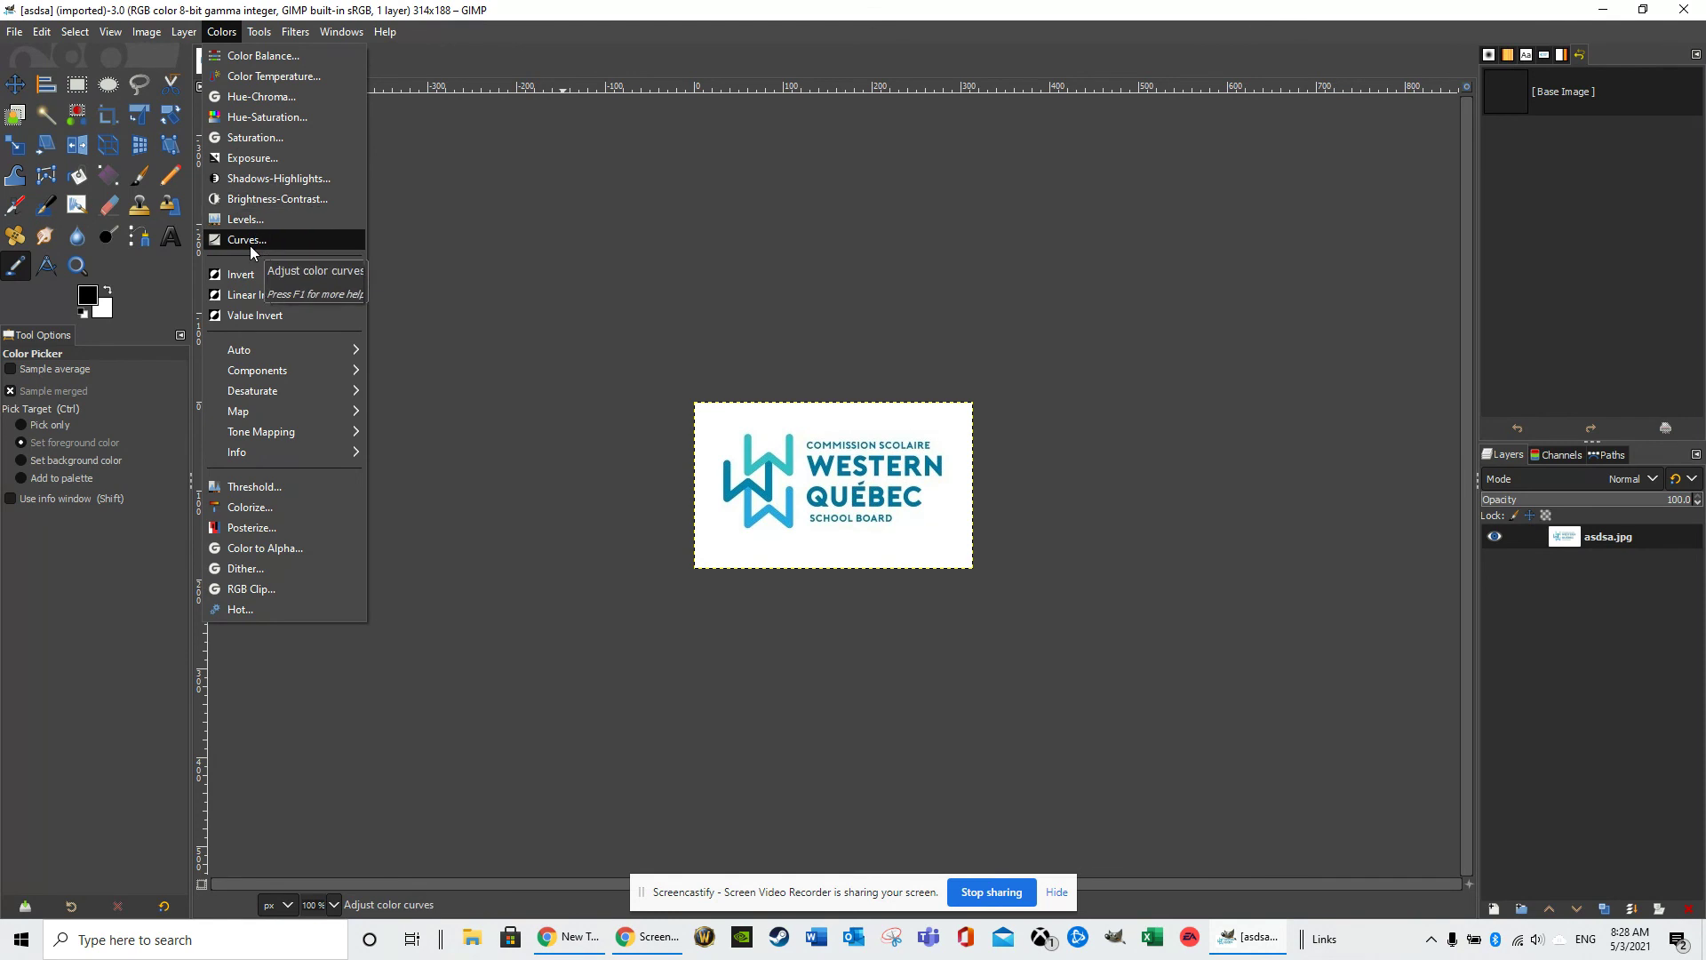
pyautogui.moveTo(188, 32)
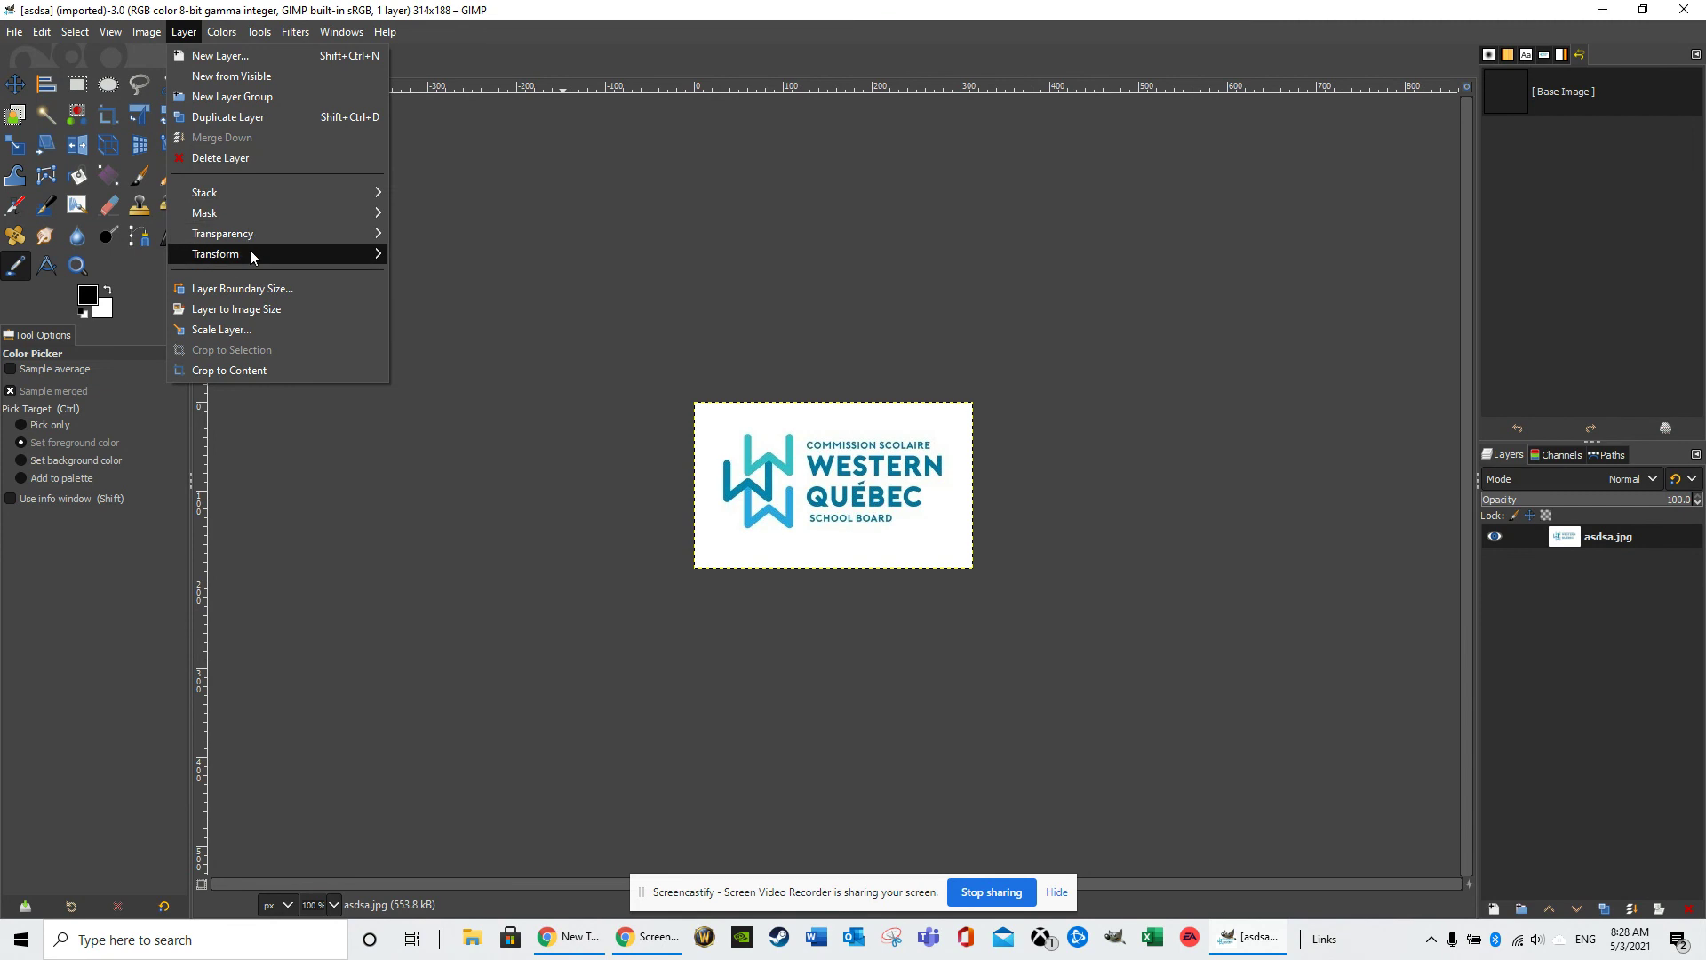
pyautogui.moveTo(137, 34)
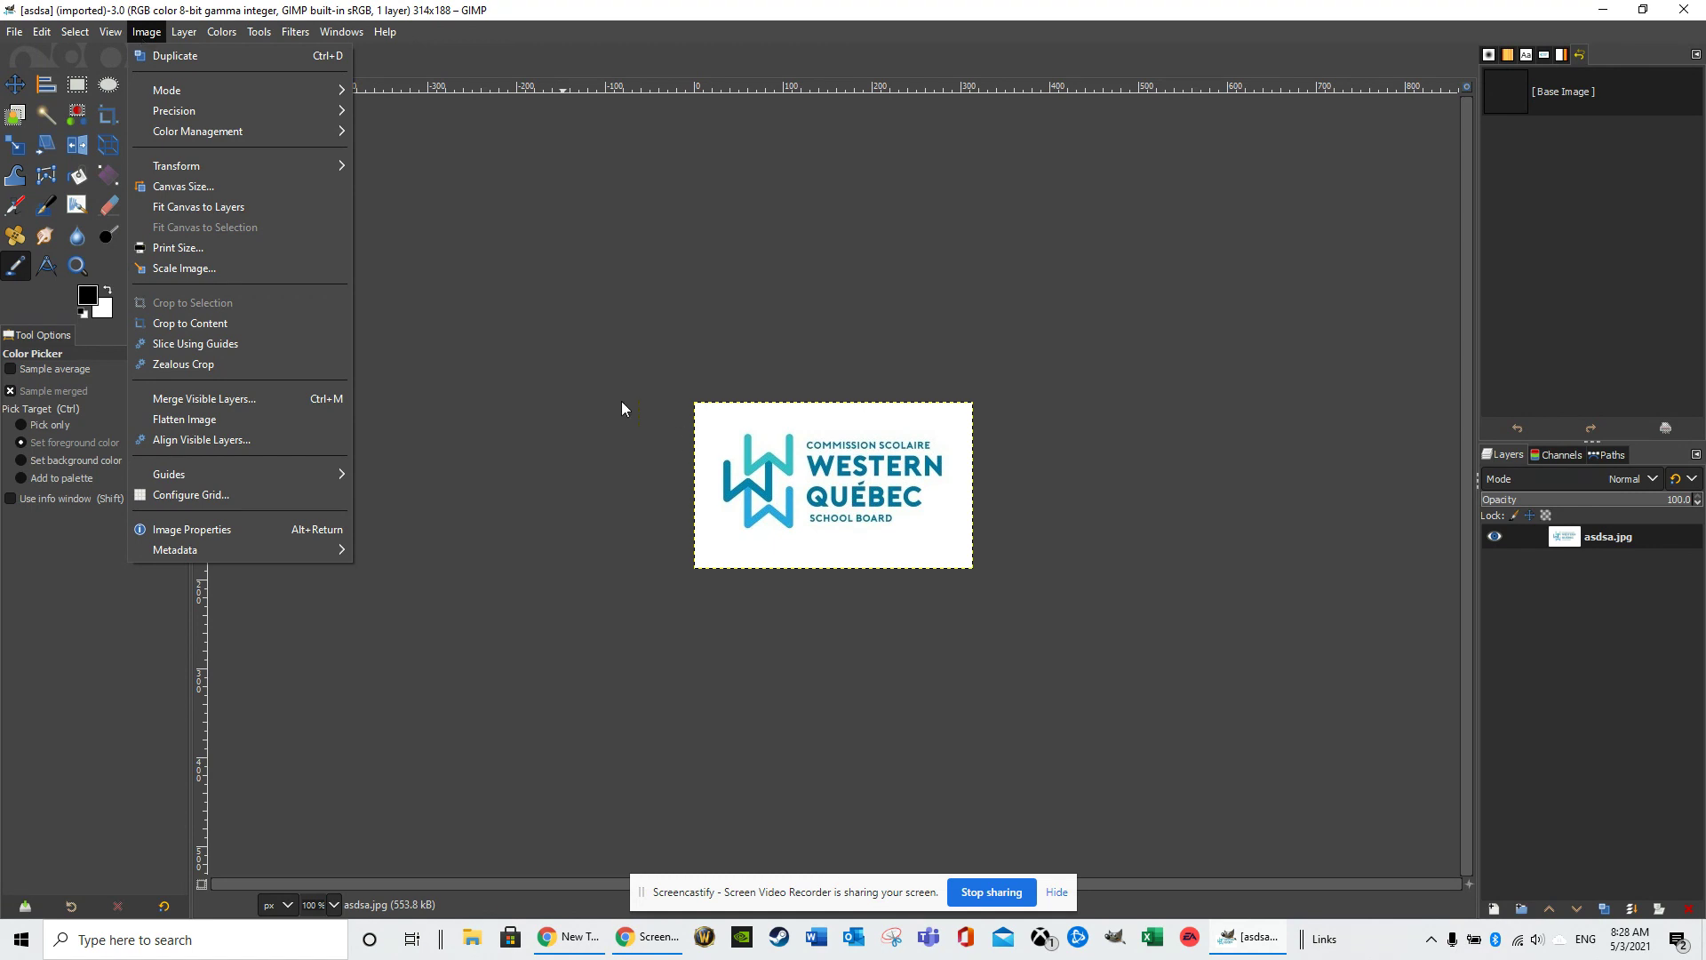
pyautogui.click(323, 171)
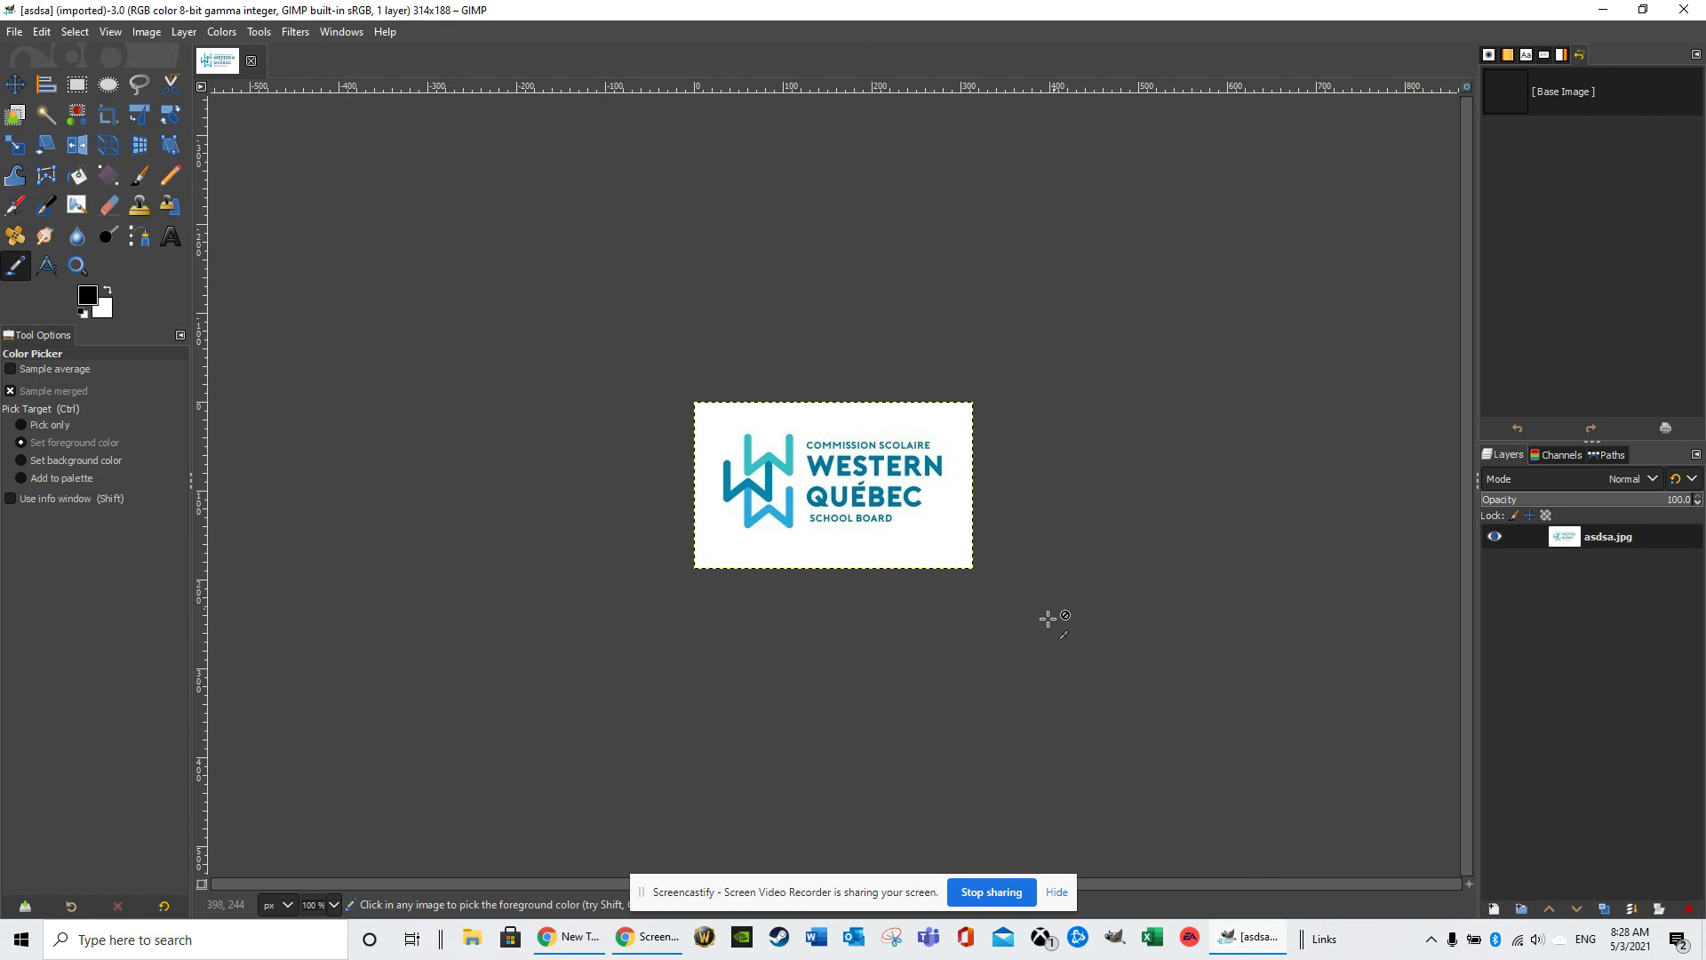